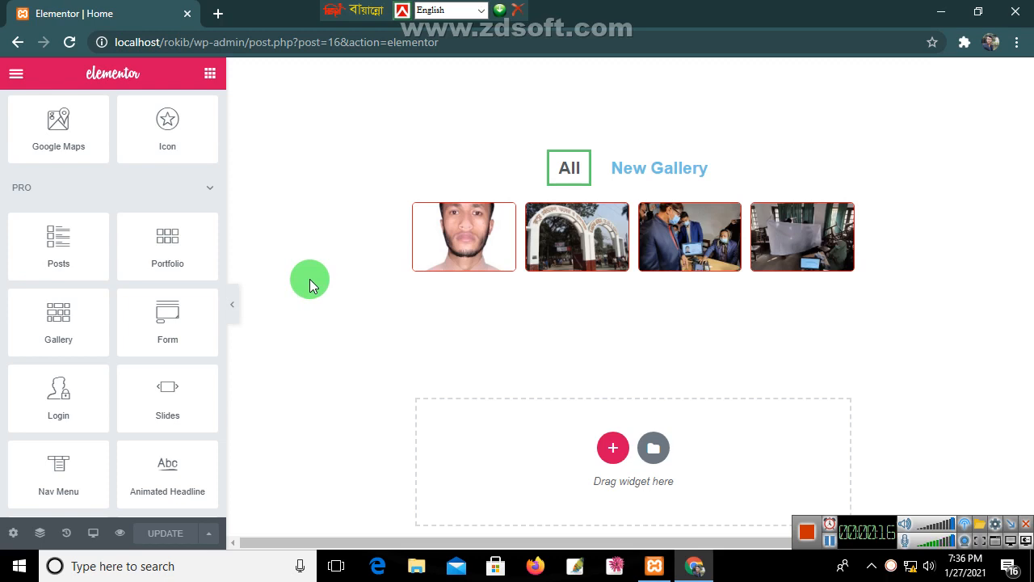
Step: Add a one-column section below the gallery and drop a Form widget into it
click(831, 541)
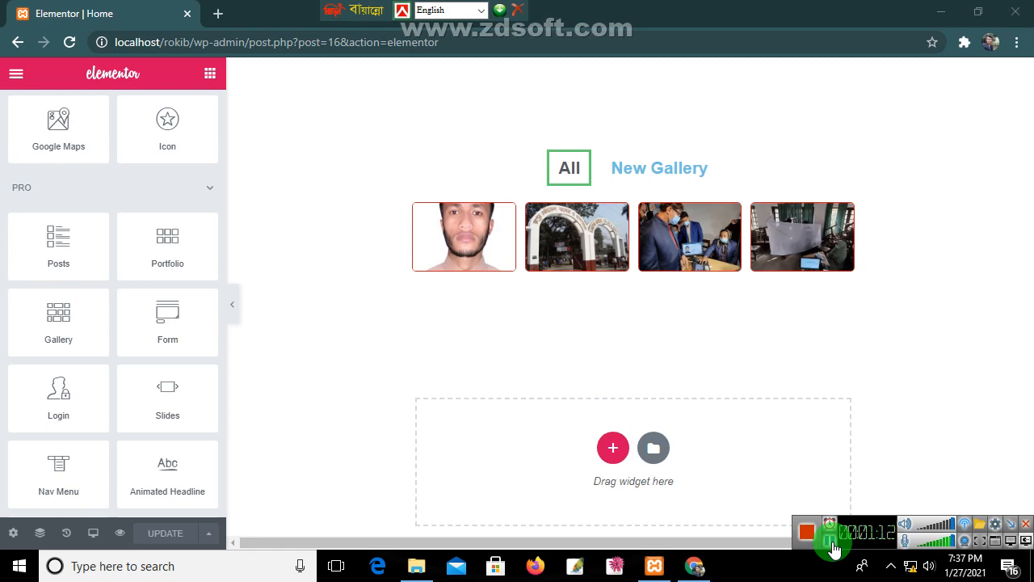
scroll(712, 429, down, 1)
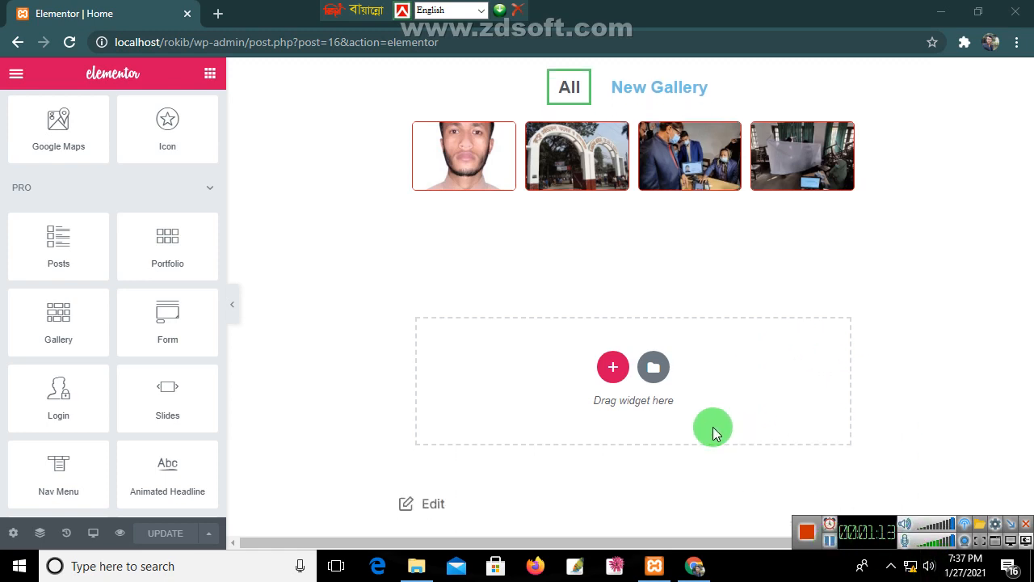
click(603, 372)
click(471, 412)
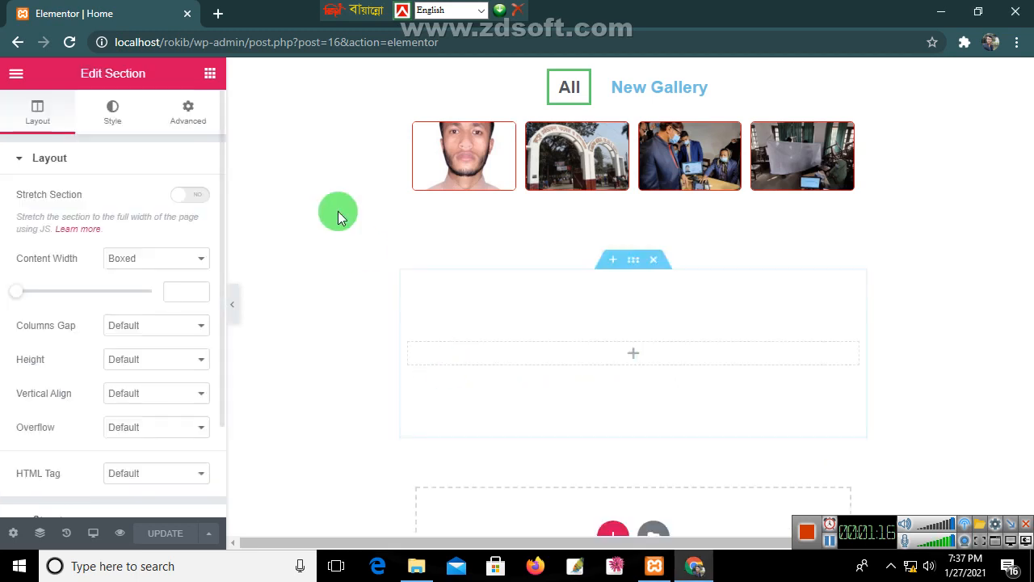
click(210, 73)
scroll(166, 340, down, 4)
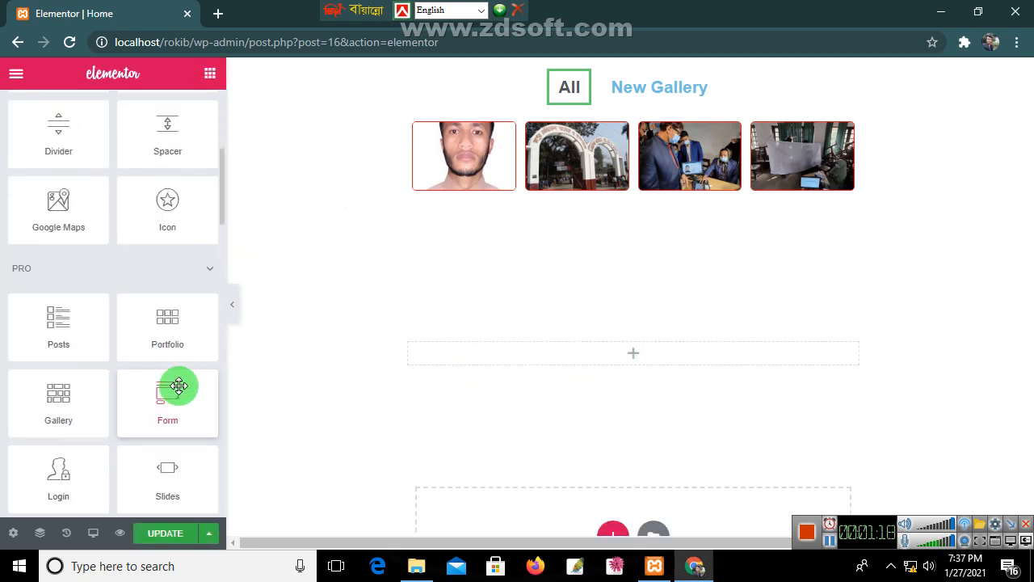
drag(181, 404, 527, 348)
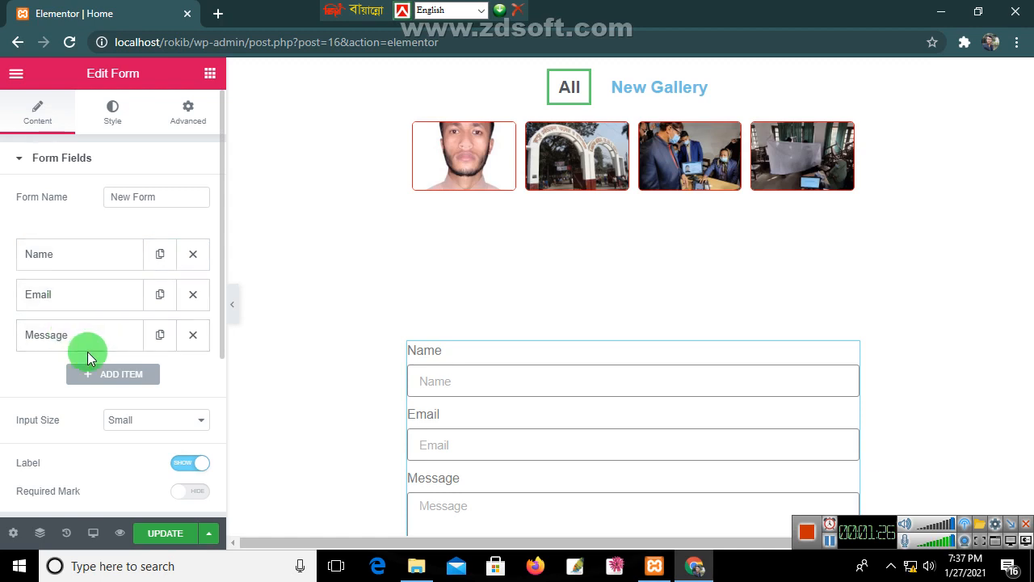
Step: Expand the Name field, keep its type as Text, and restore its 'Name' label after clearing it
click(48, 257)
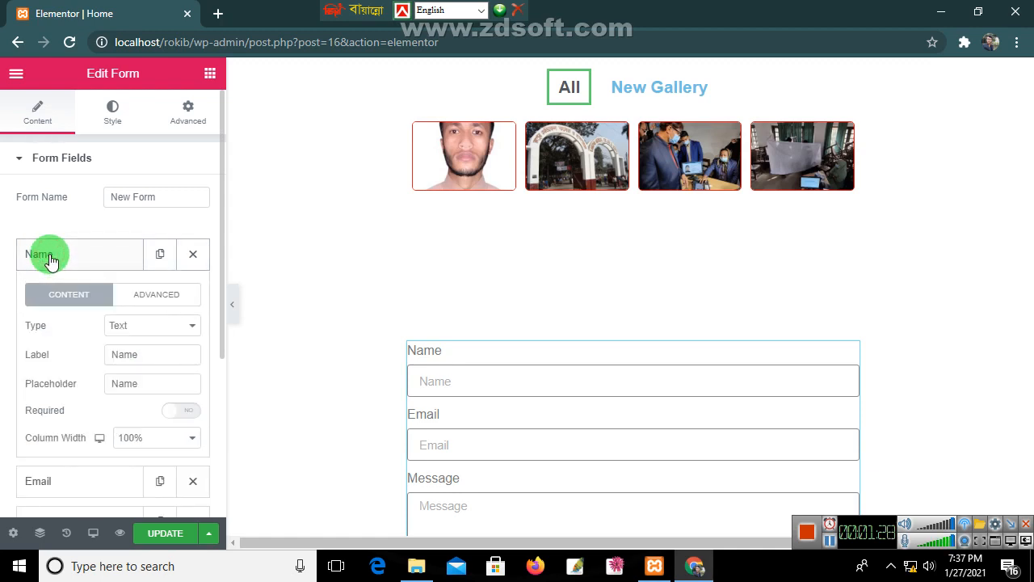
click(109, 256)
click(109, 255)
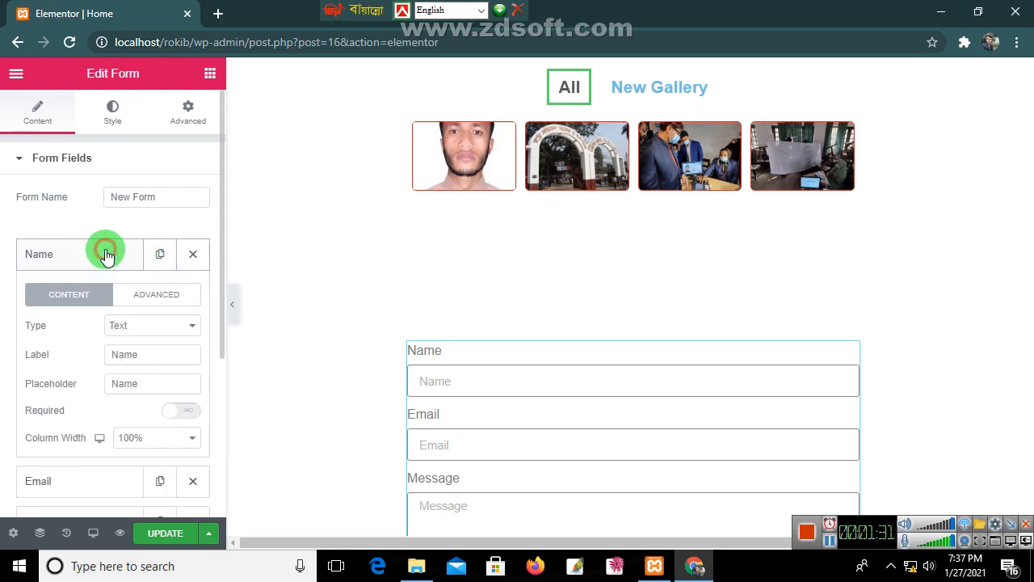
click(148, 328)
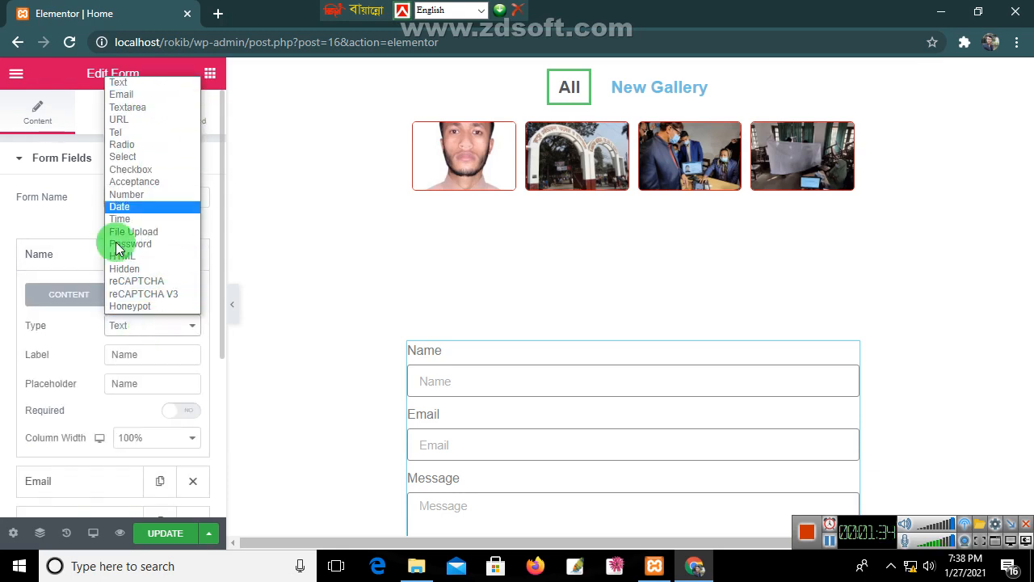
click(133, 324)
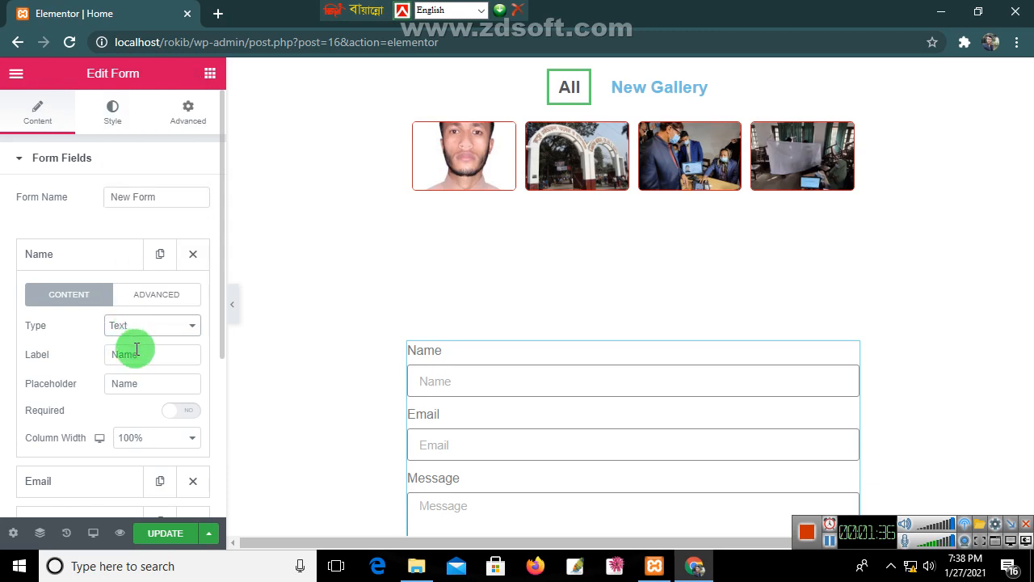
drag(155, 350, 110, 353)
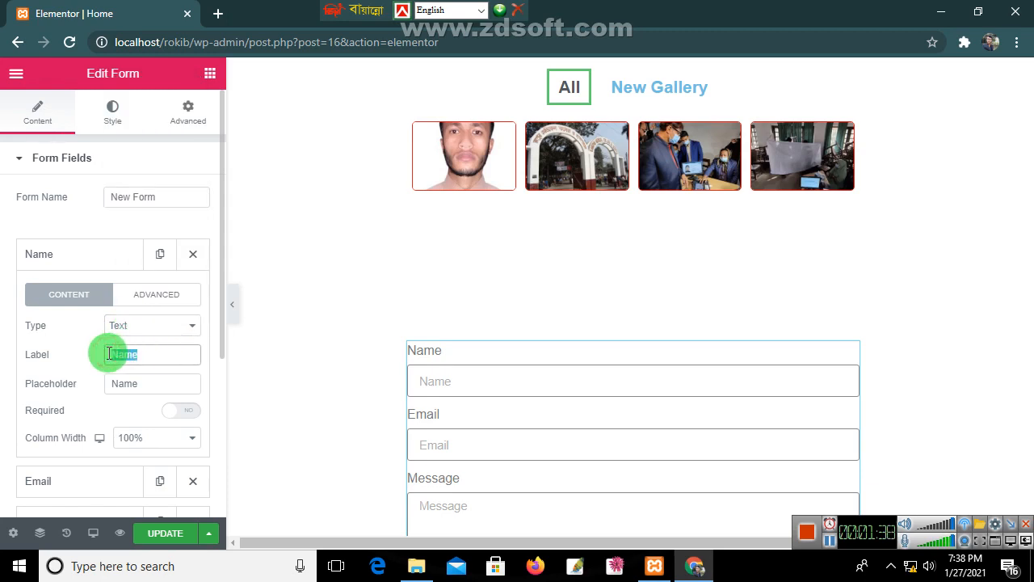
key(BackSpace)
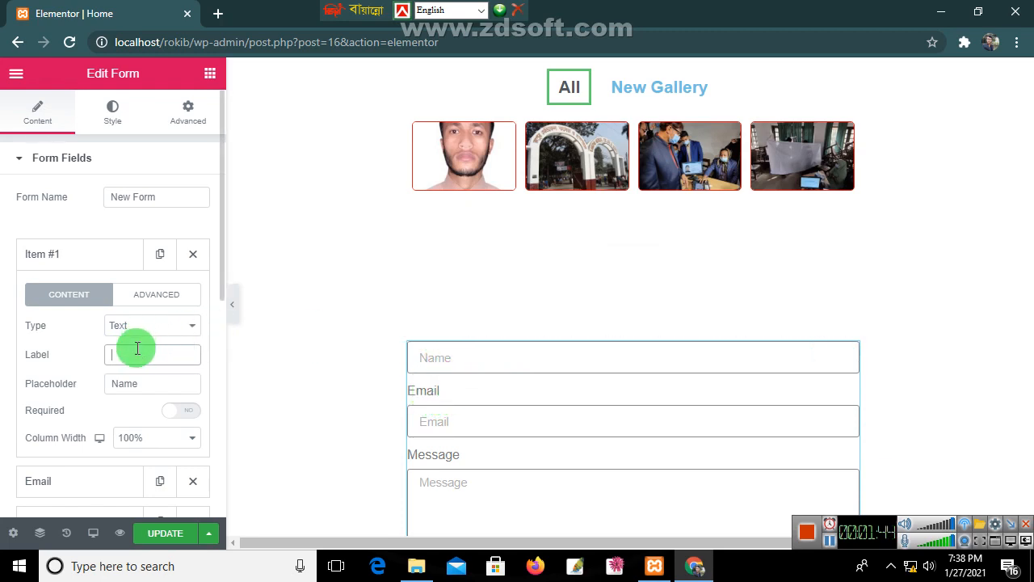
drag(159, 382, 100, 388)
key(ctrl+c)
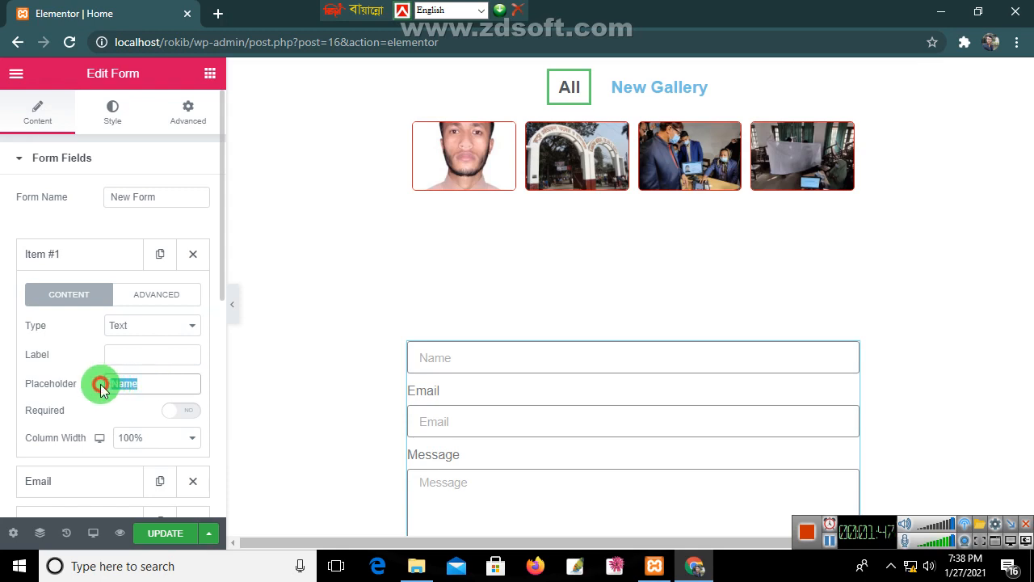
click(150, 356)
key(ctrl+v)
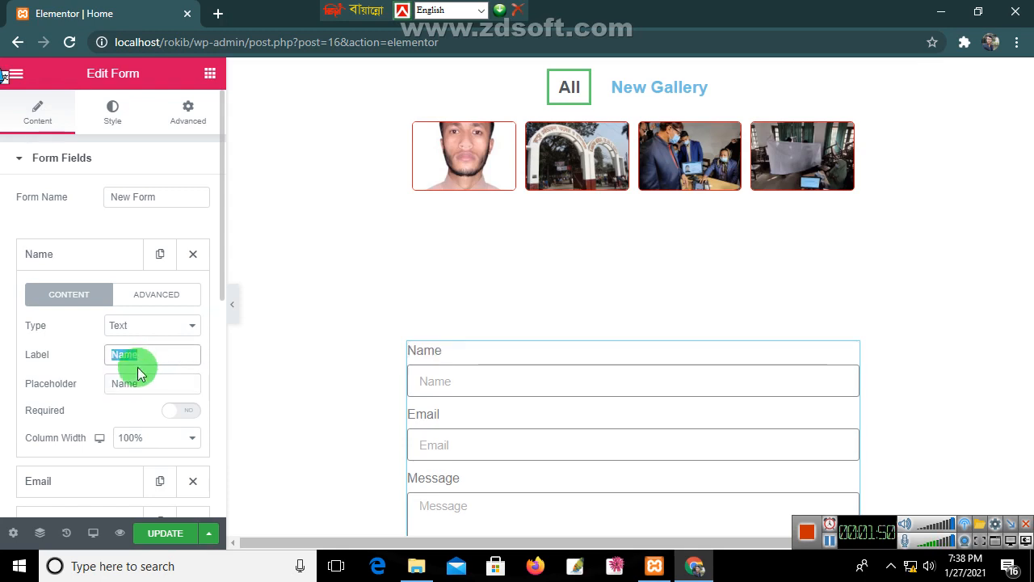
Step: Clear the Name placeholder, switch Required on and set its column width to 50%
drag(150, 381, 106, 383)
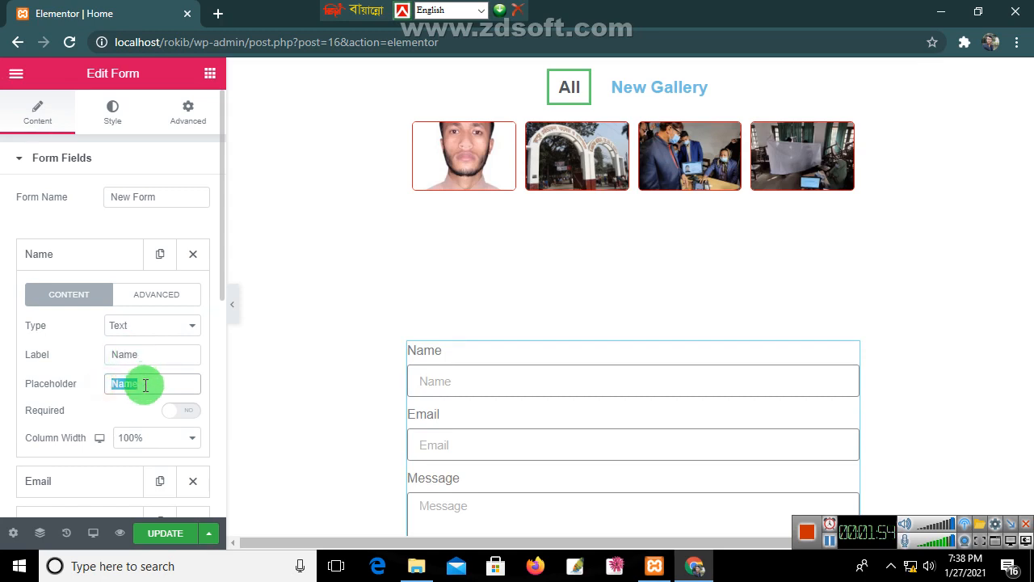
key(BackSpace)
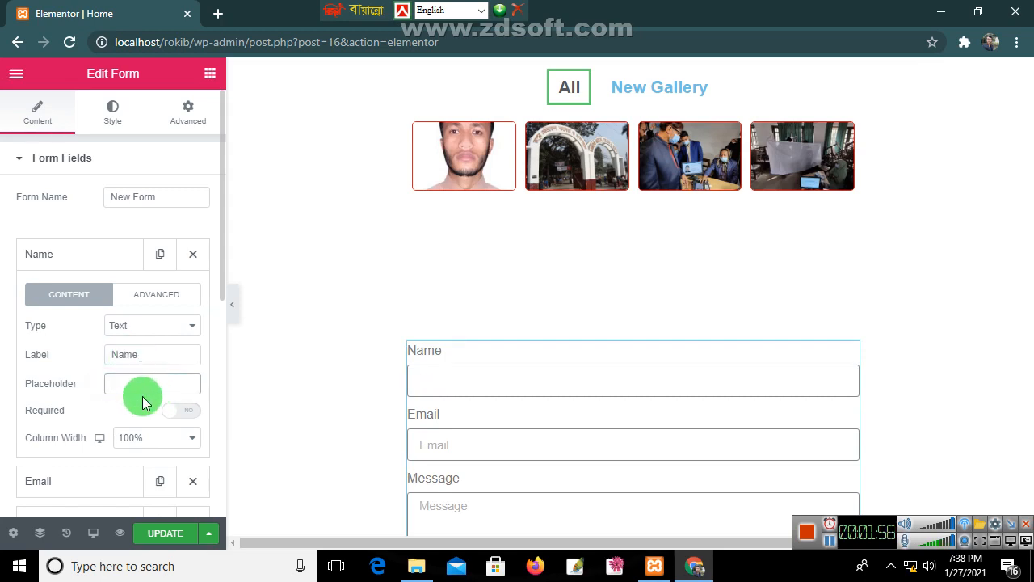
click(185, 411)
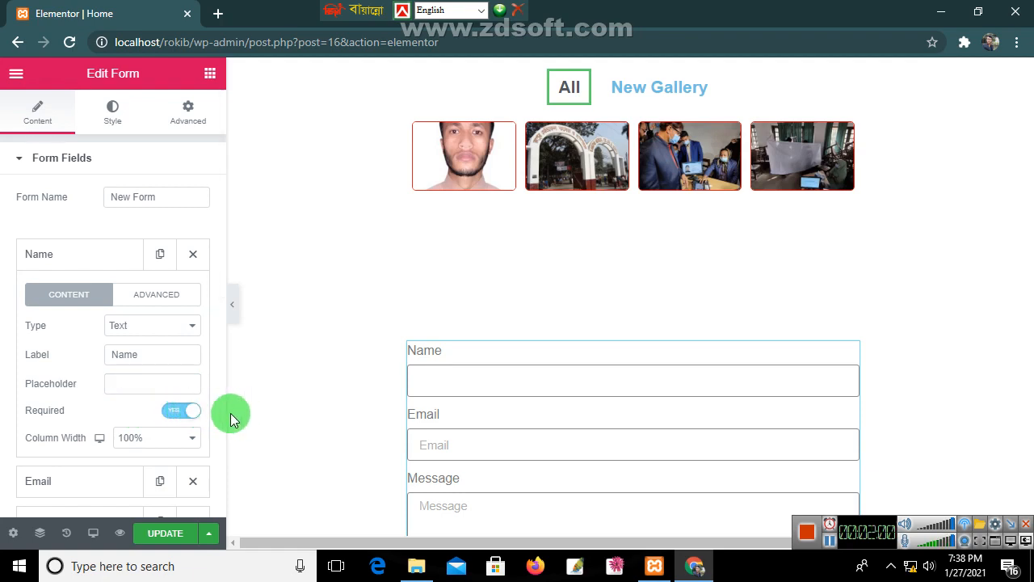
click(185, 438)
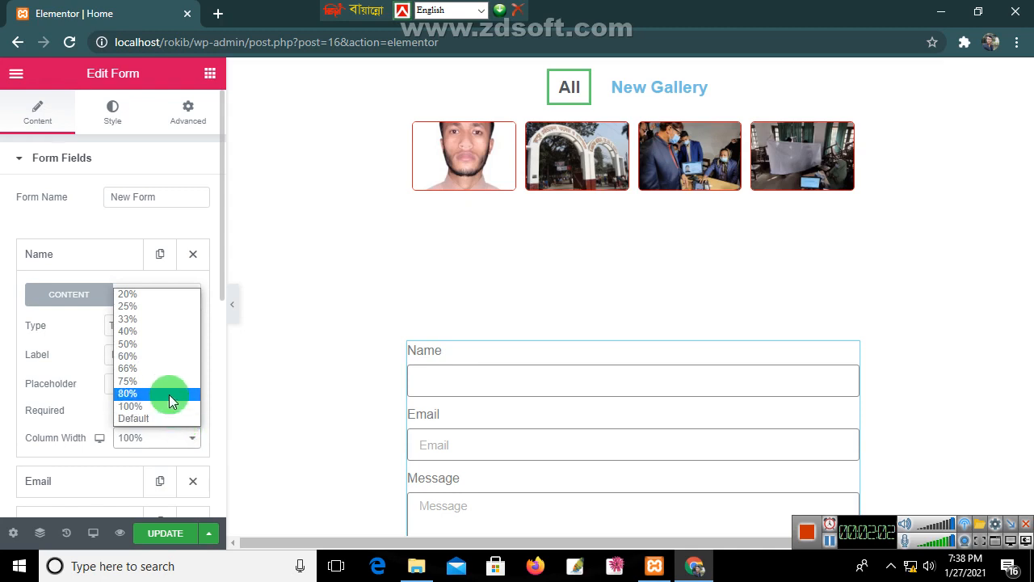
click(151, 347)
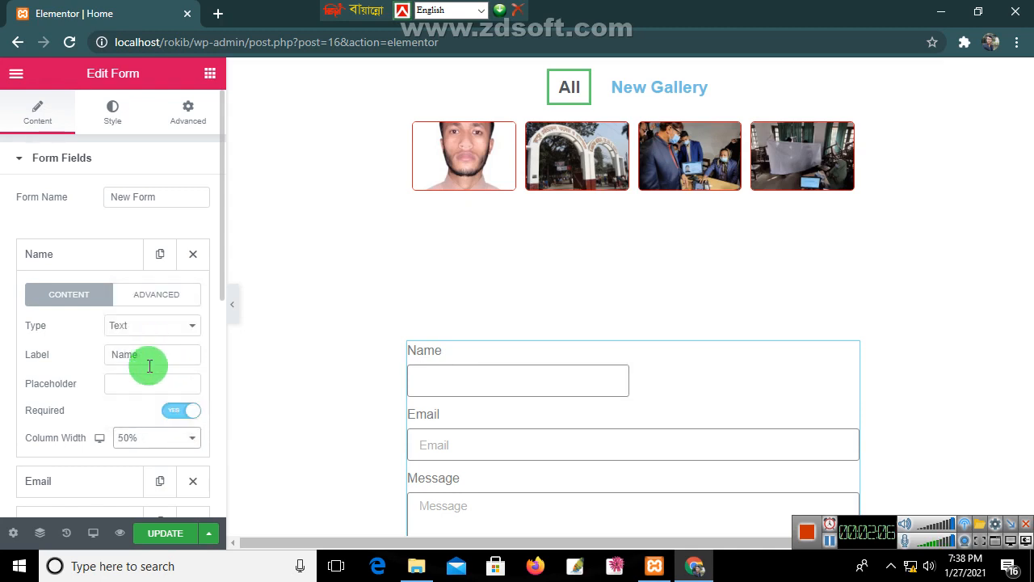
scroll(119, 479, down, 1)
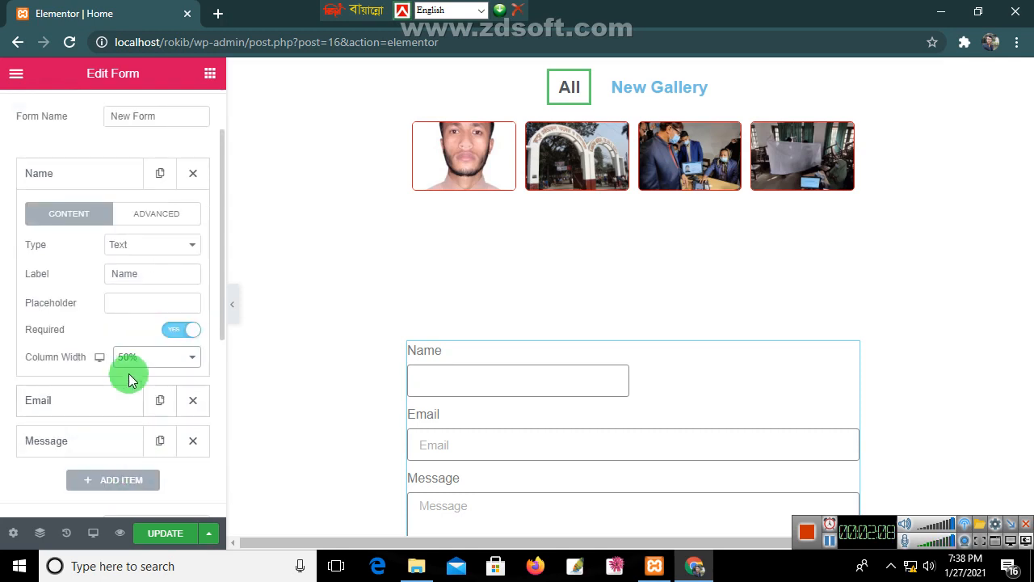
scroll(157, 340, up, 1)
Step: Inspect the Name field's Default Value, its 'name' ID and the Dynamic tags list, then reselect the form
click(151, 296)
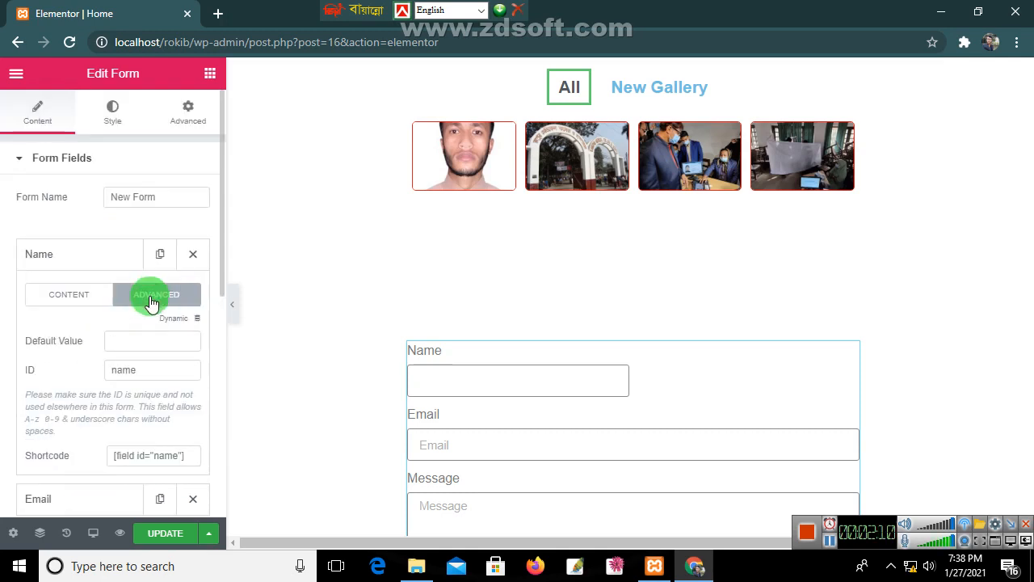
click(139, 340)
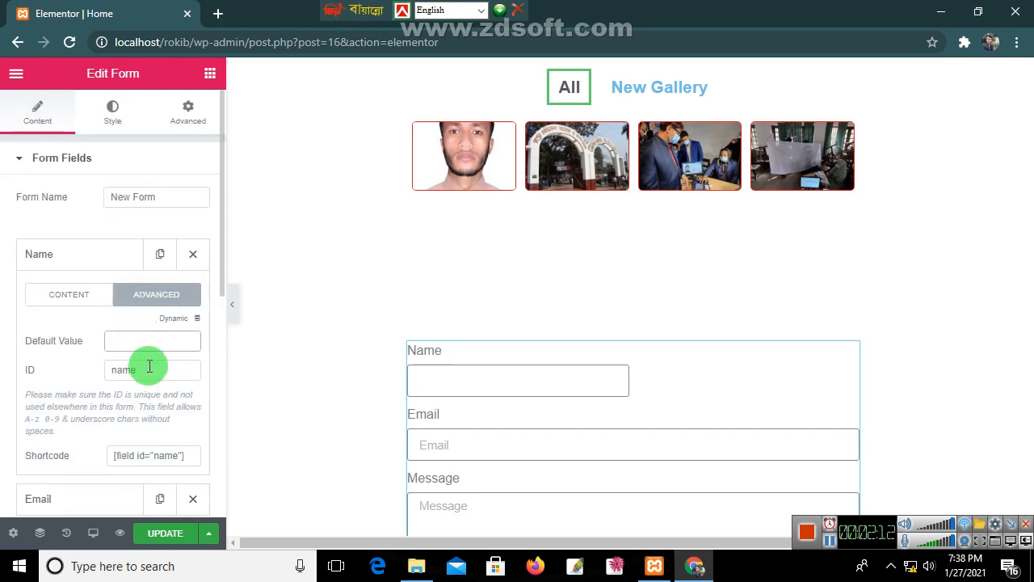
click(150, 367)
scroll(147, 441, down, 1)
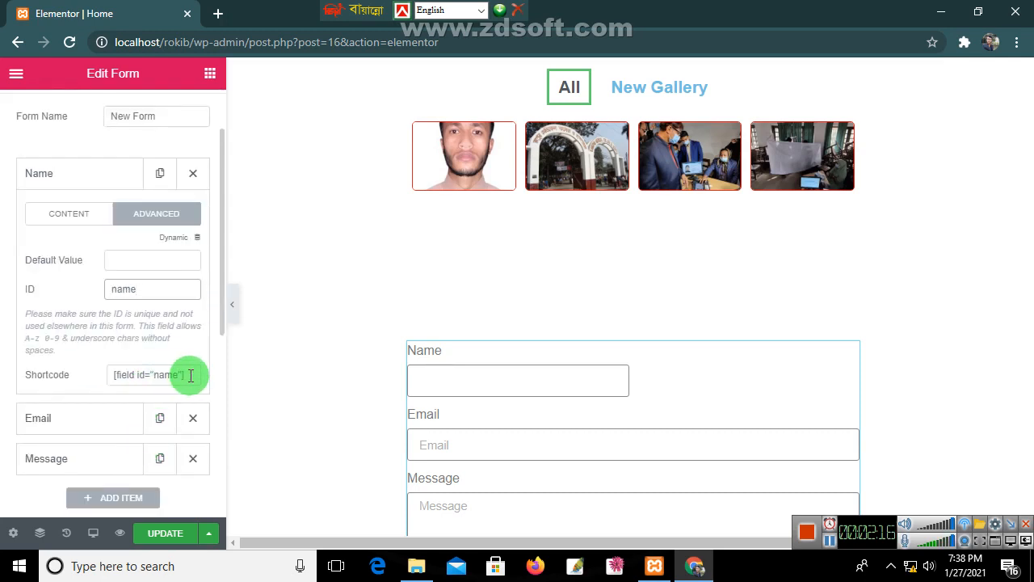
scroll(191, 375, up, 1)
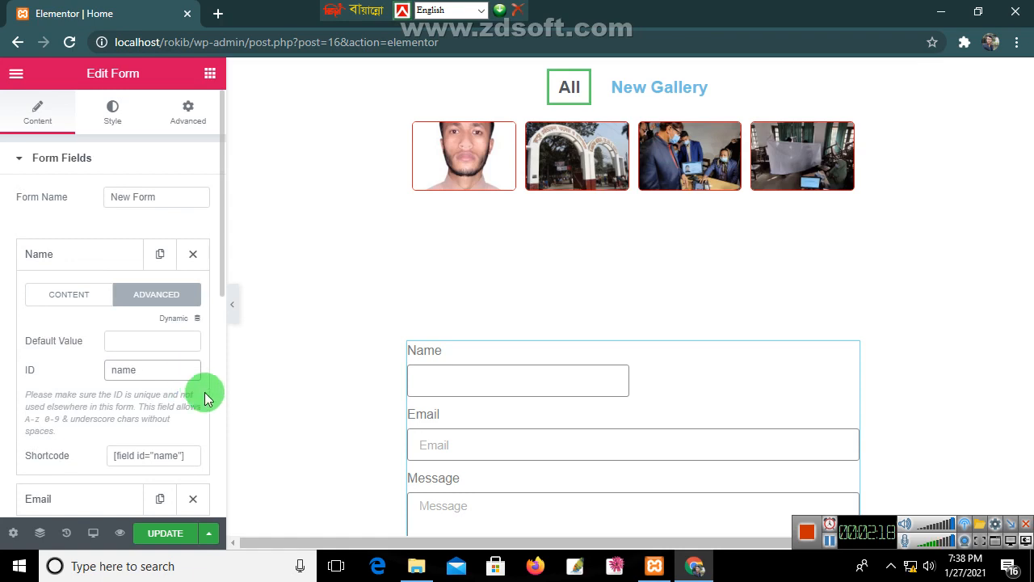
click(195, 319)
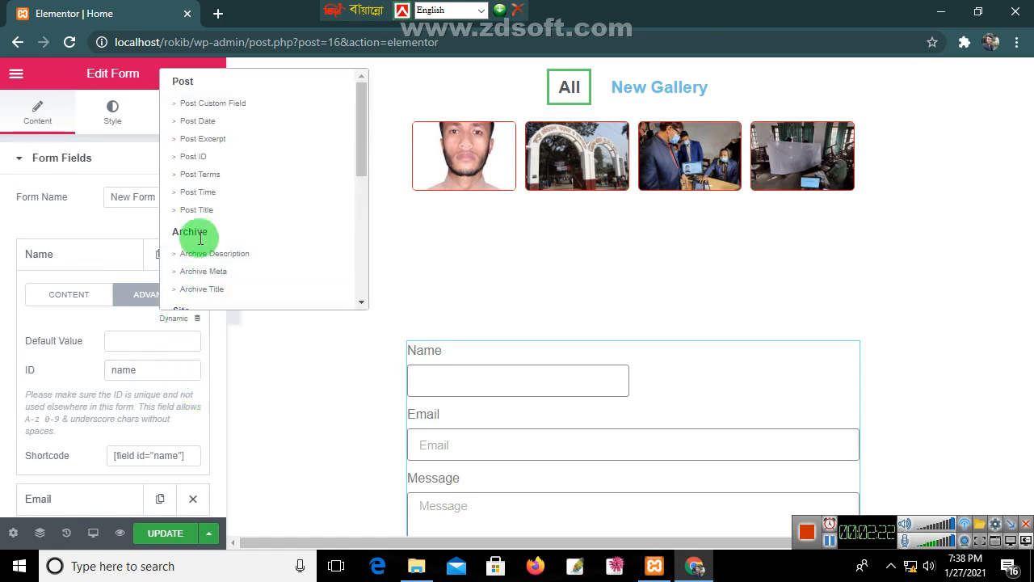
click(251, 386)
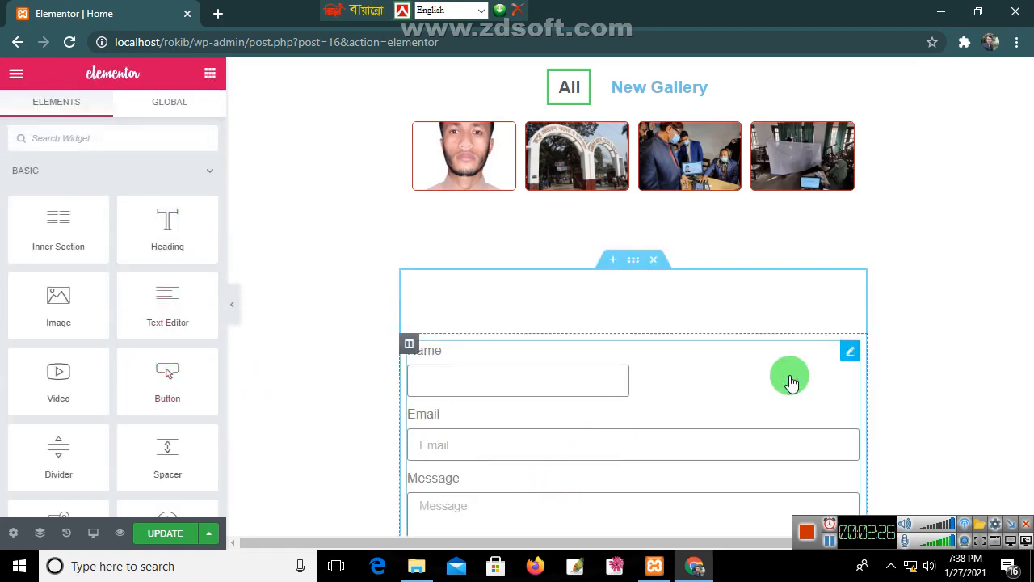
click(496, 369)
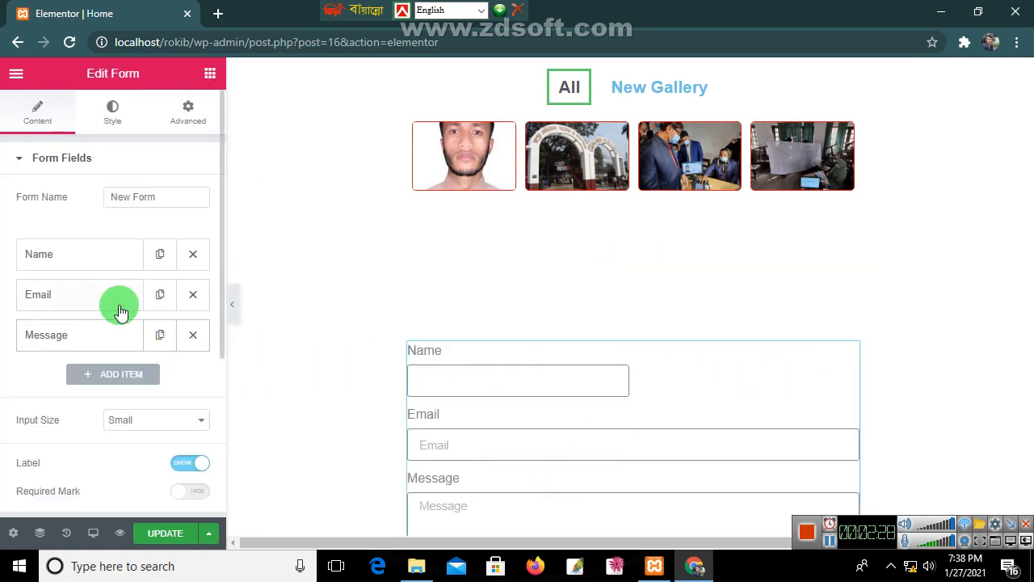
Step: Clear the Email field's placeholder and keep its type as Email
click(58, 294)
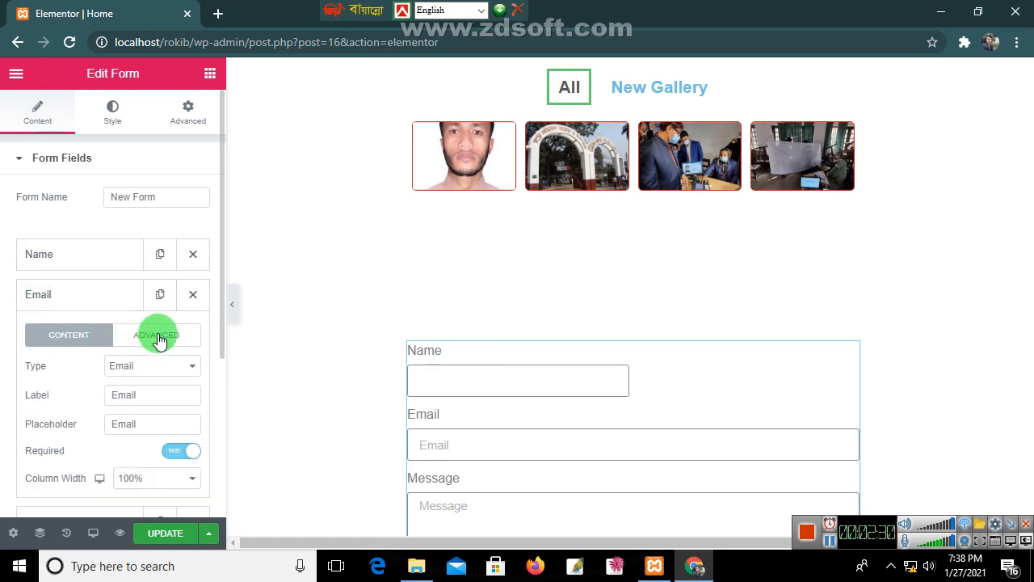
click(157, 421)
drag(157, 420, 86, 423)
key(BackSpace)
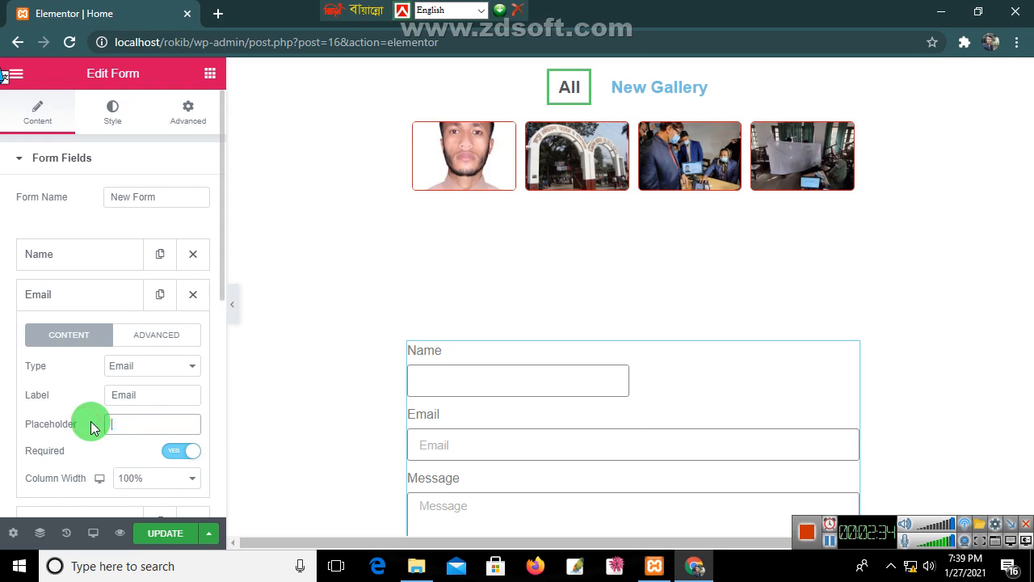
click(138, 372)
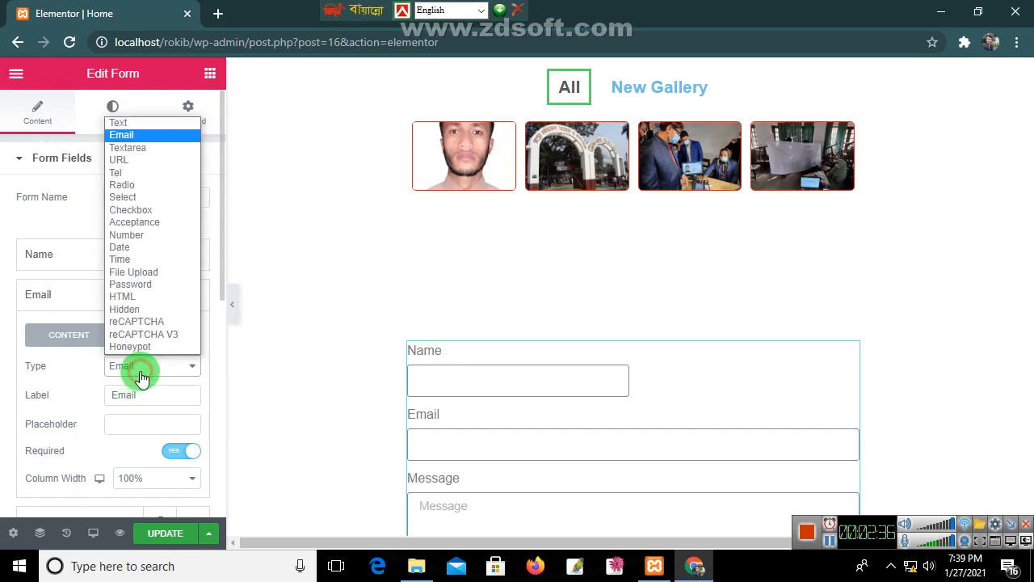
click(121, 135)
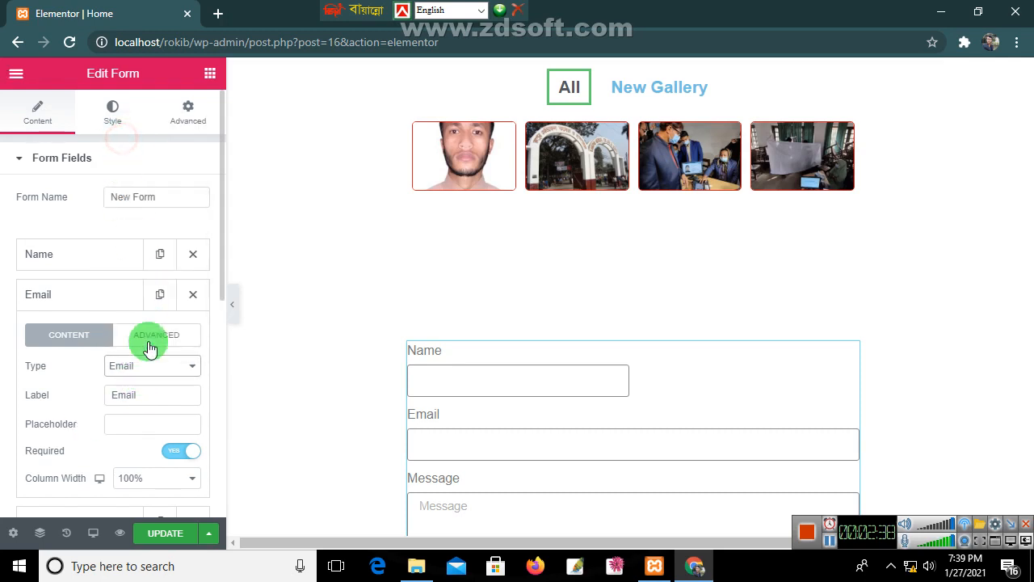
Step: Set the Email column width to 50% so it sits beside Name
scroll(148, 388, down, 1)
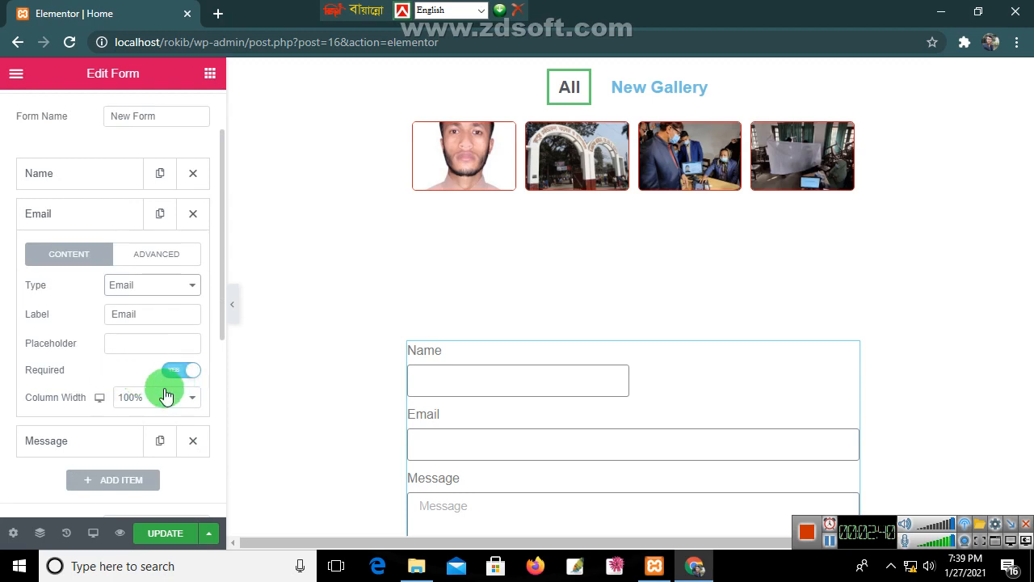
click(164, 405)
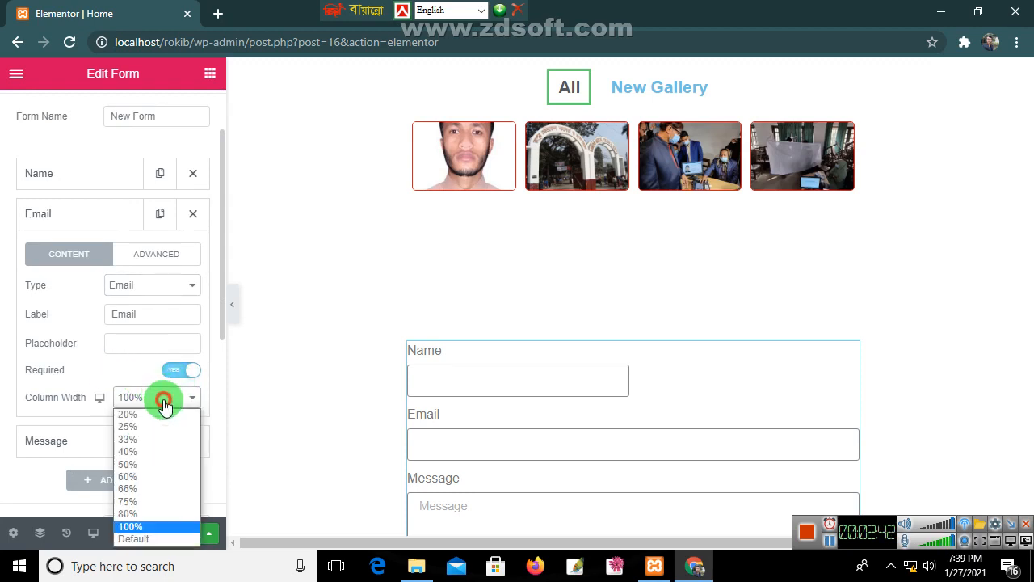
click(147, 463)
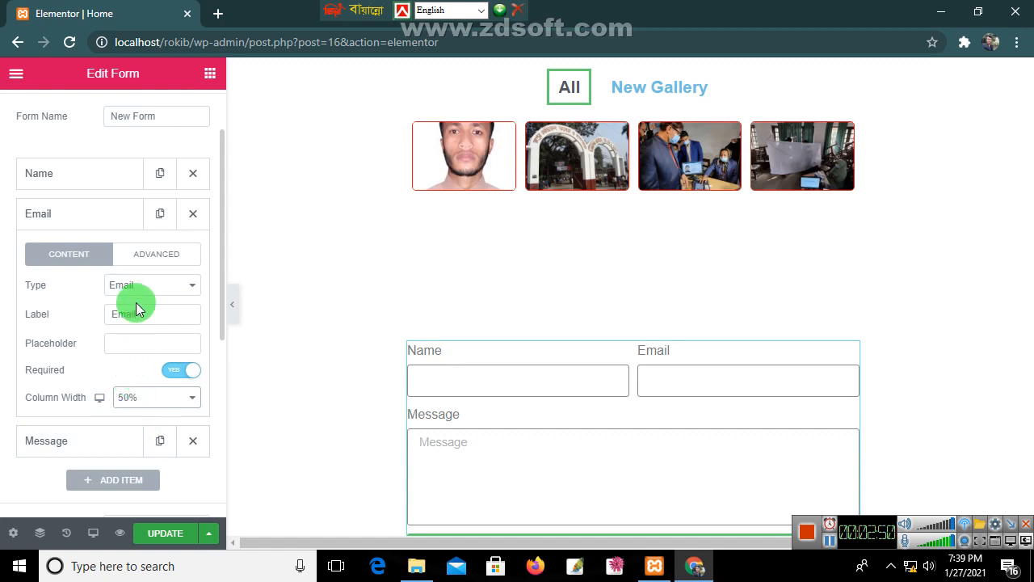
scroll(105, 408, down, 1)
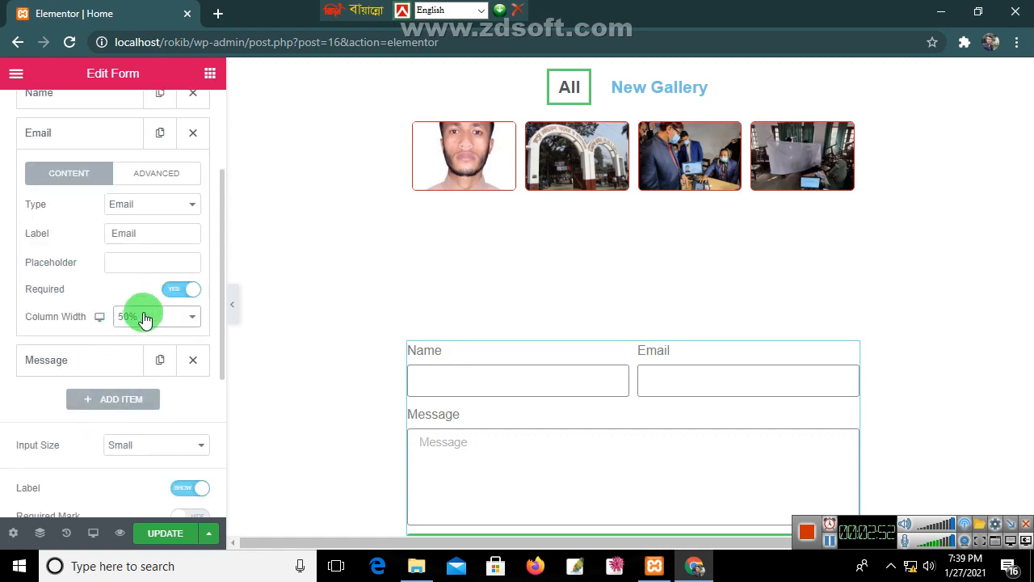
click(105, 363)
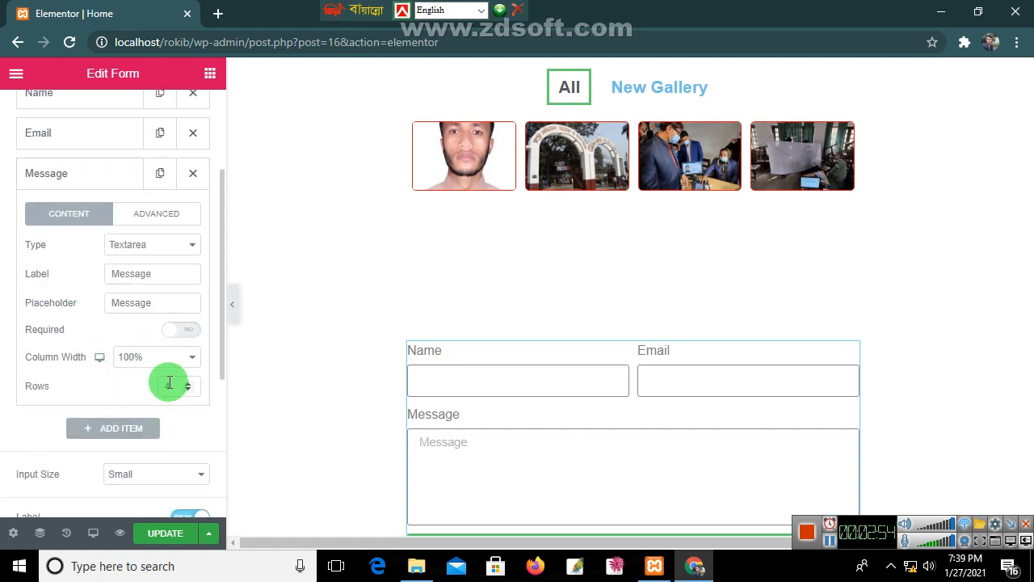
Step: Delete the Message field and add a new 'Phone Number' field of type Number
click(65, 170)
click(194, 173)
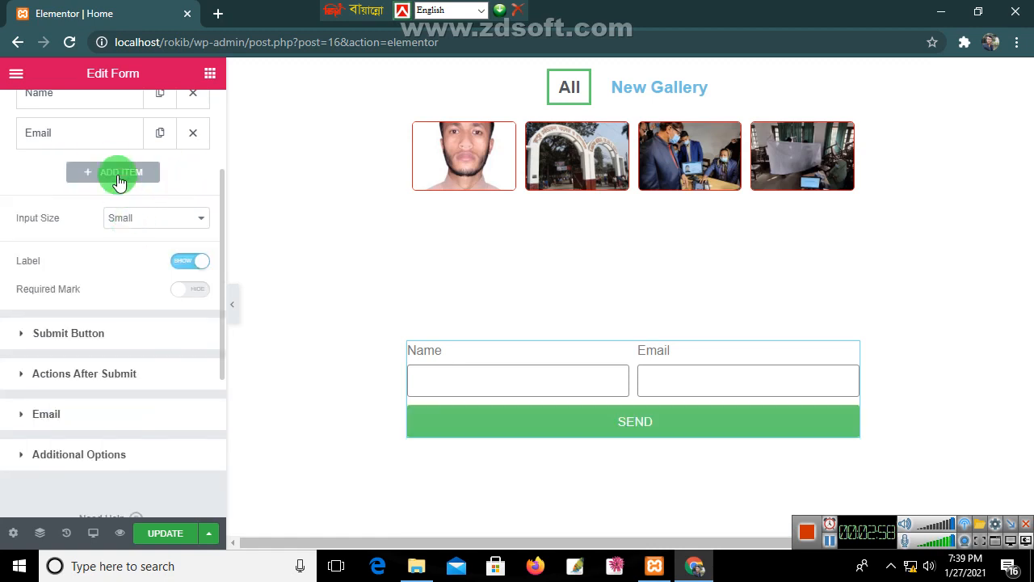
click(134, 175)
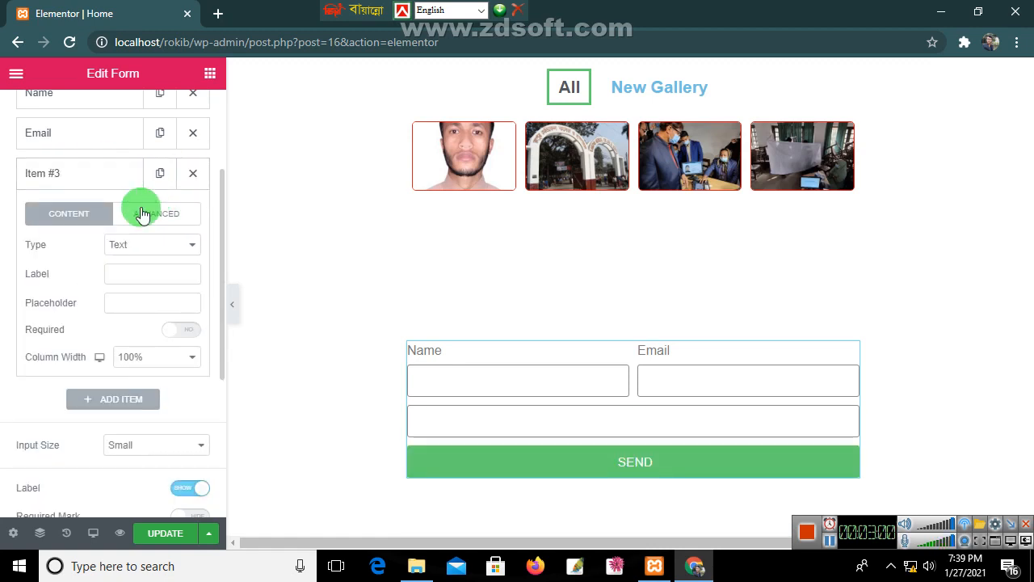
click(89, 173)
click(89, 173)
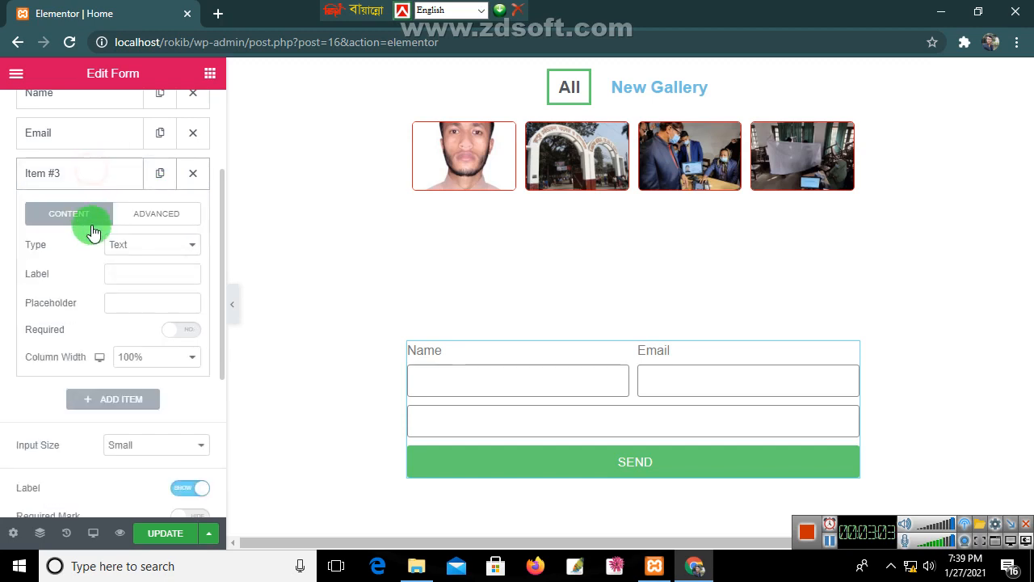
click(140, 272)
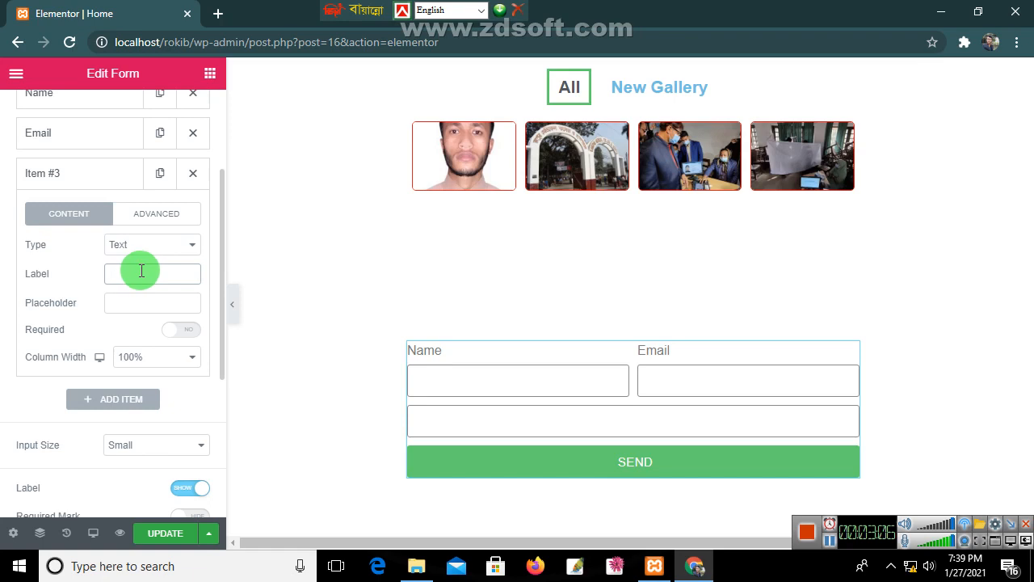
text(P)
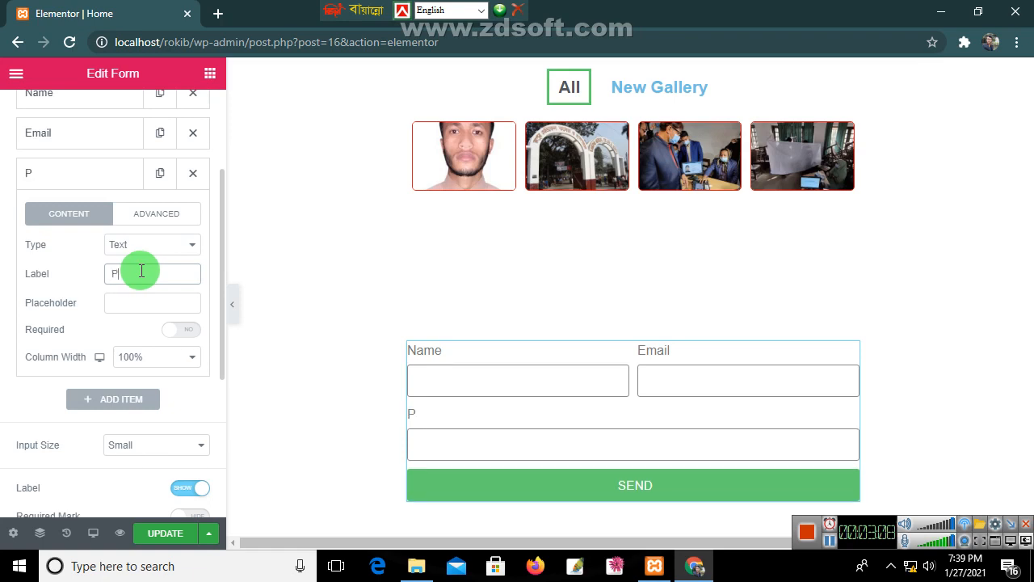
text(hone Number)
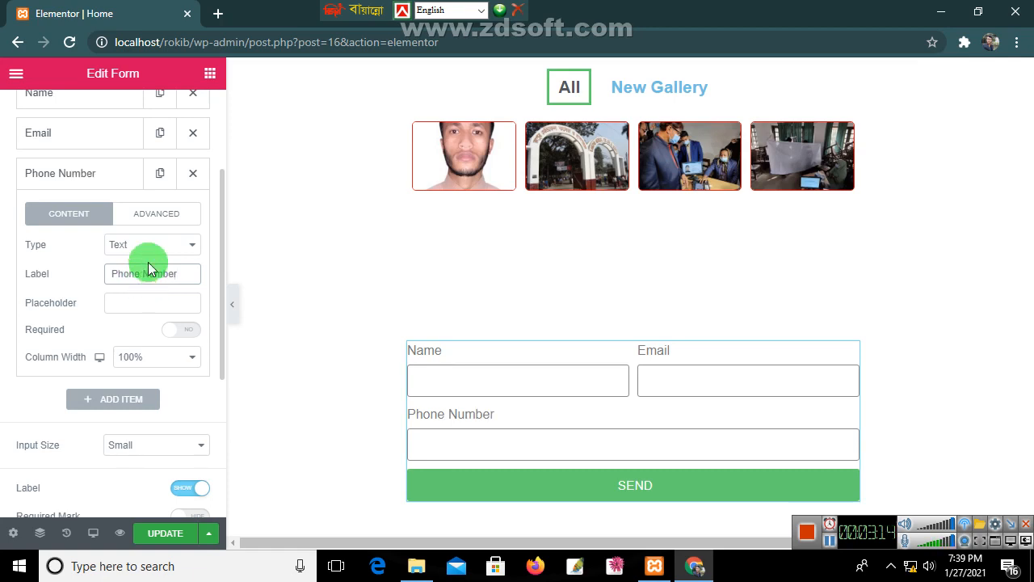
click(154, 245)
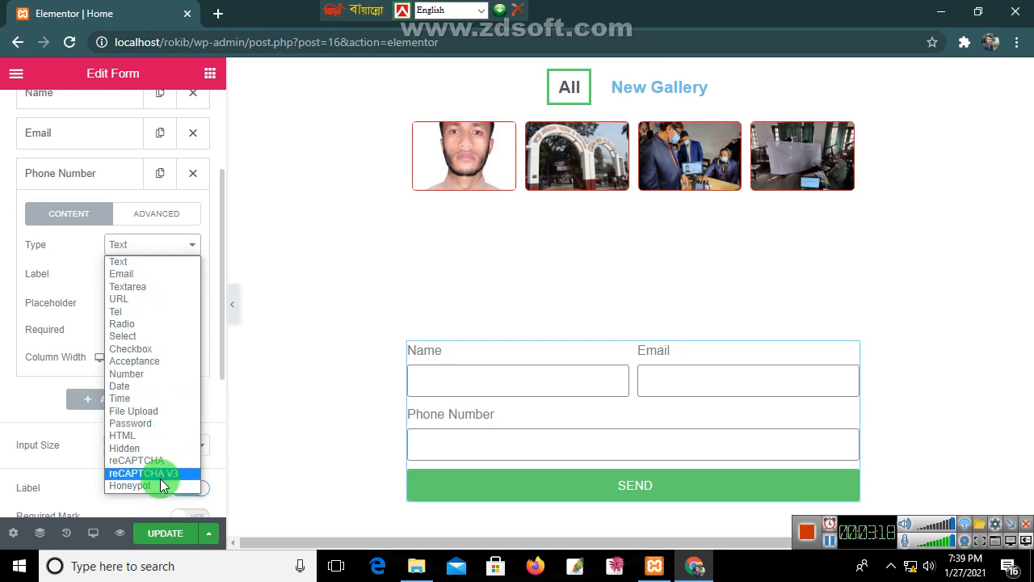
click(131, 374)
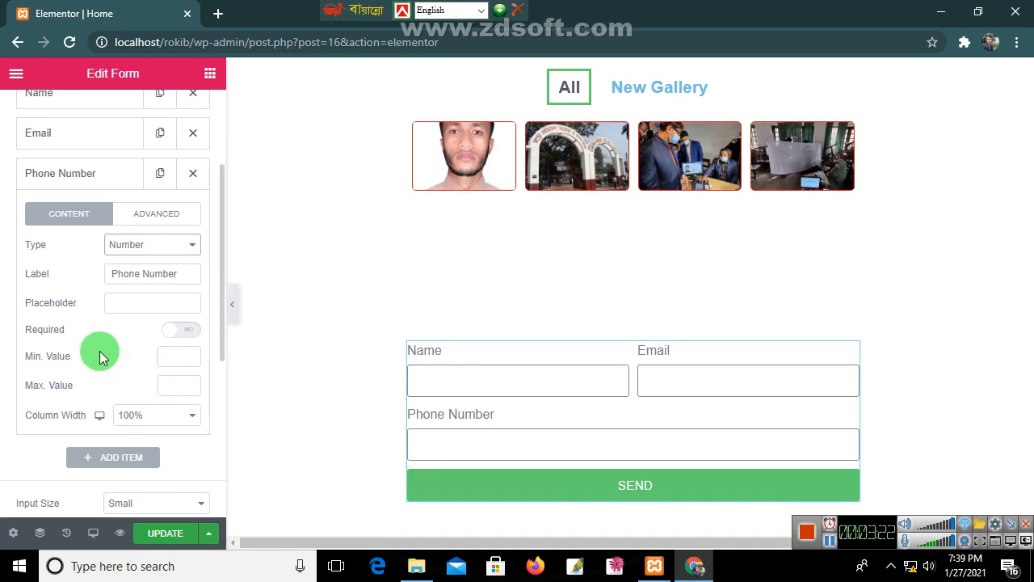
Step: Make Phone Number required and briefly check the Email field's advanced settings
click(180, 330)
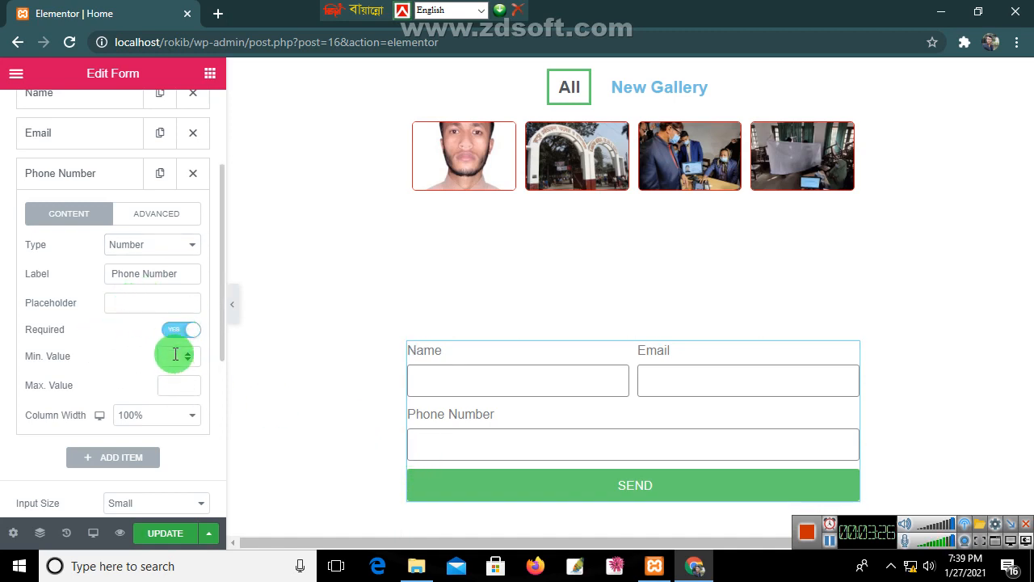
click(176, 354)
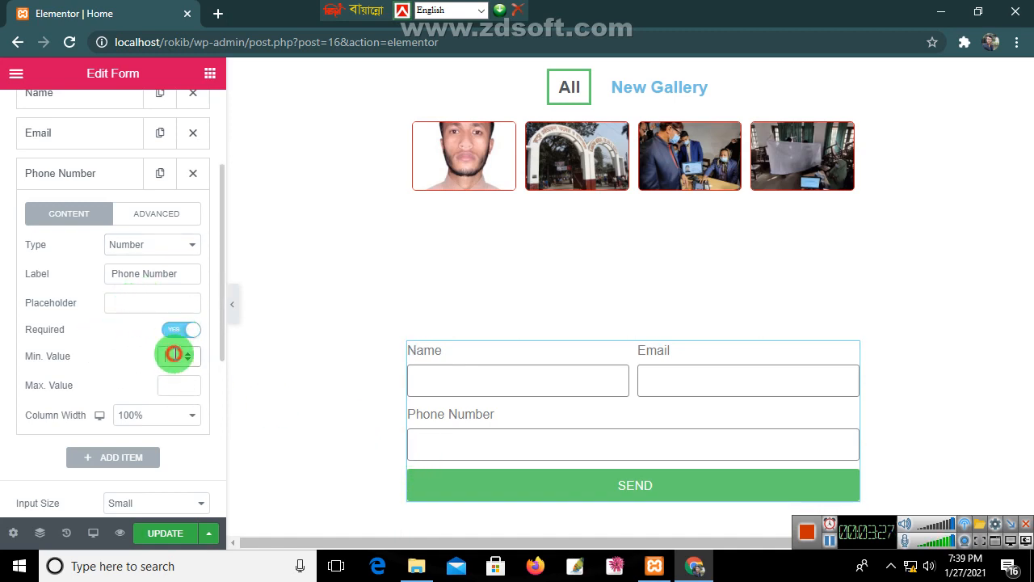
click(69, 133)
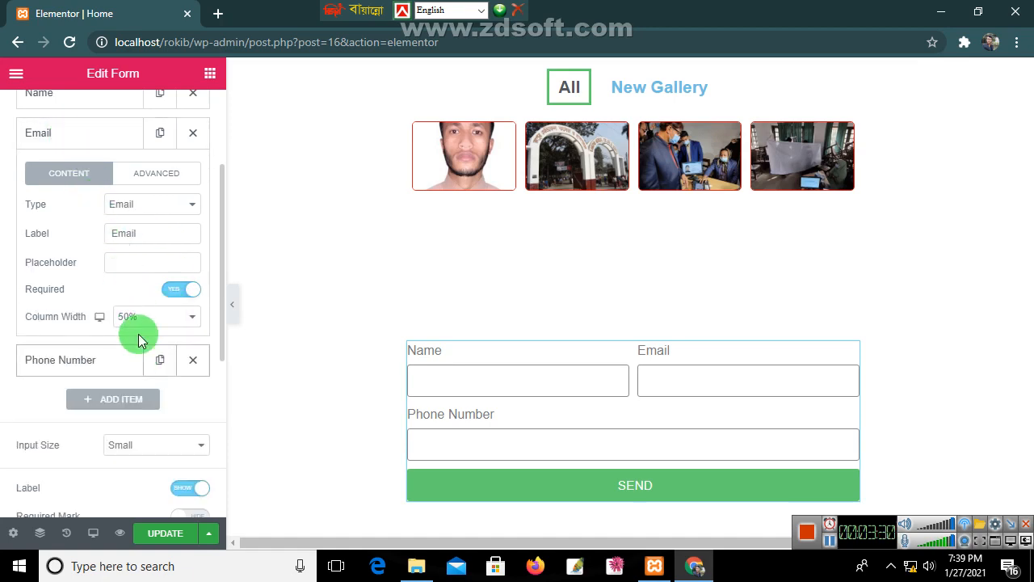
click(152, 177)
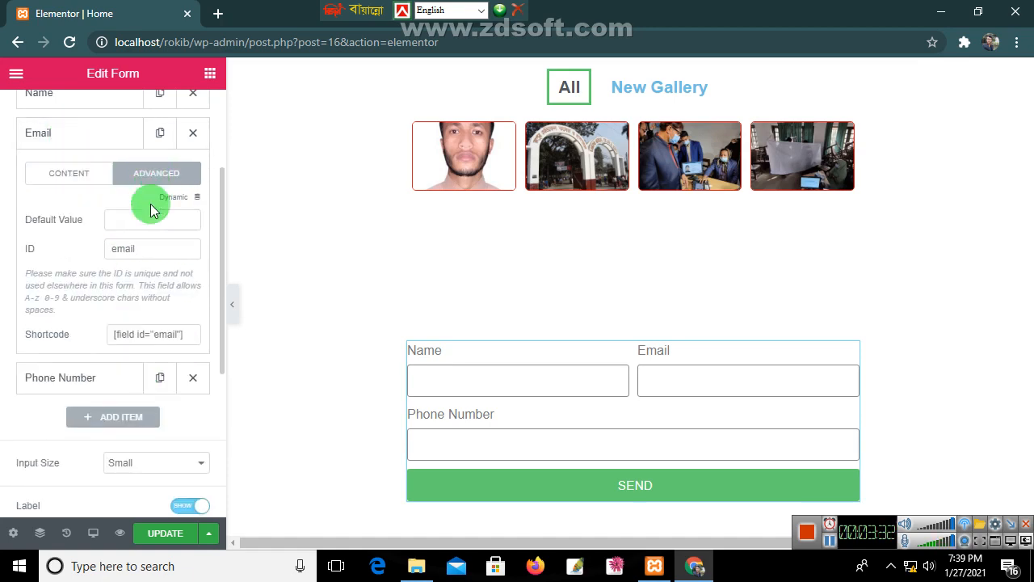
click(57, 174)
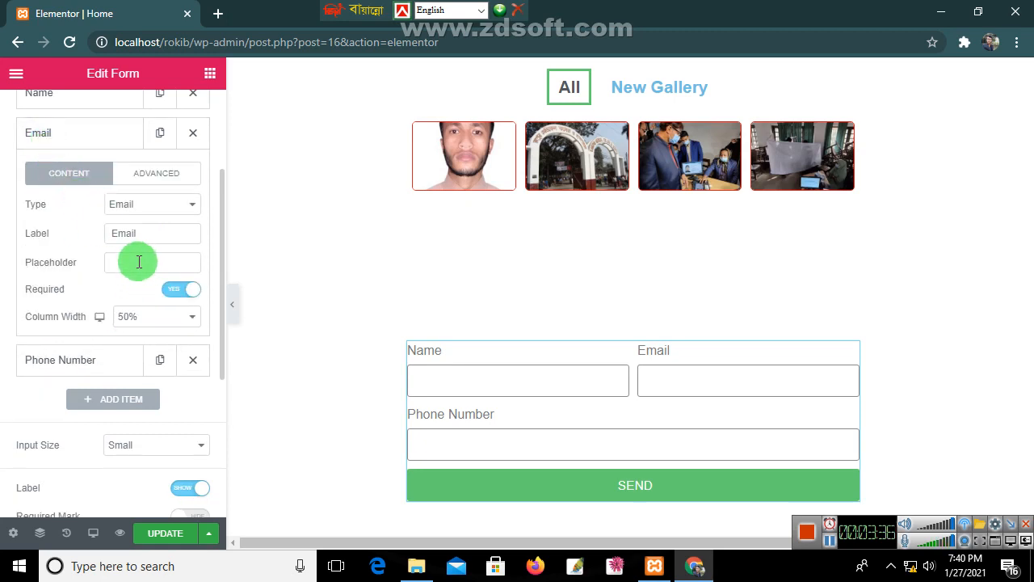
click(76, 361)
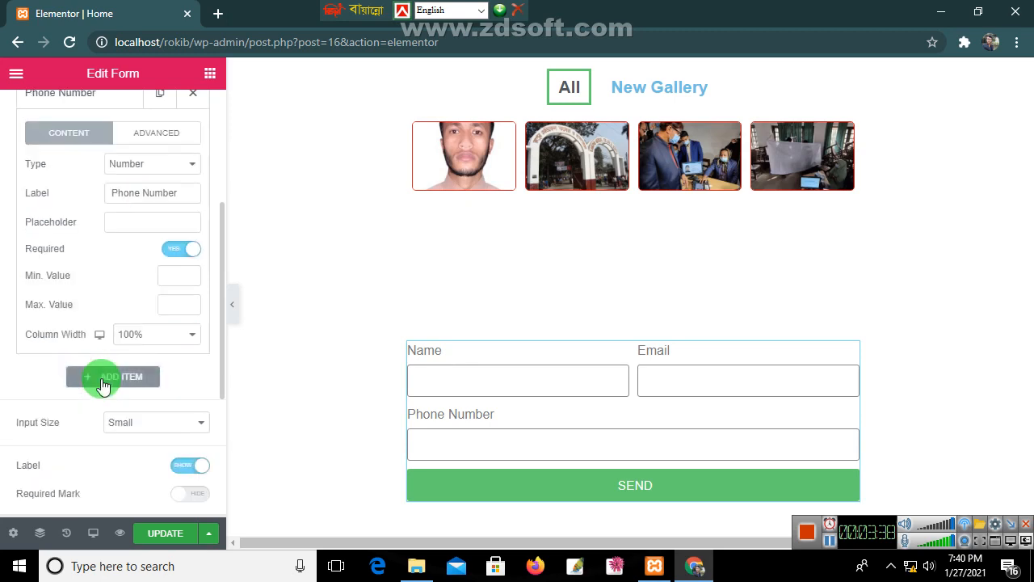
Step: Set the Phone Number min and max values and make it 50% width
click(166, 275)
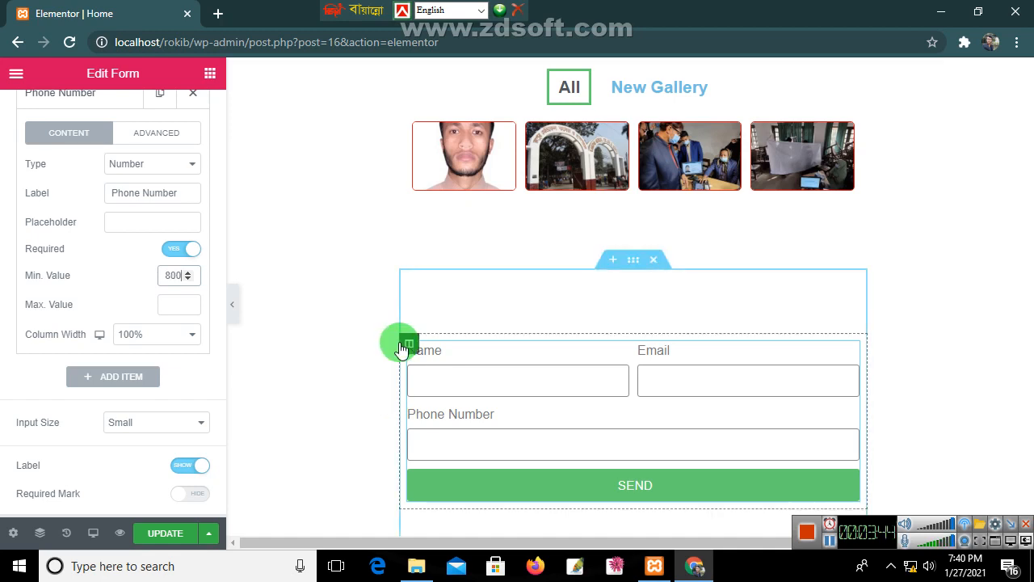
click(169, 306)
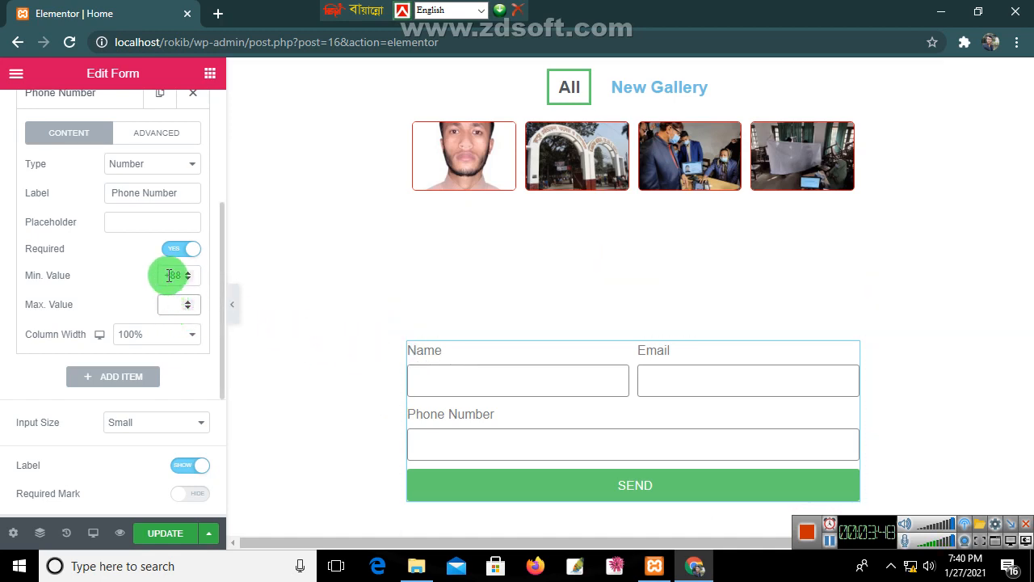
click(173, 330)
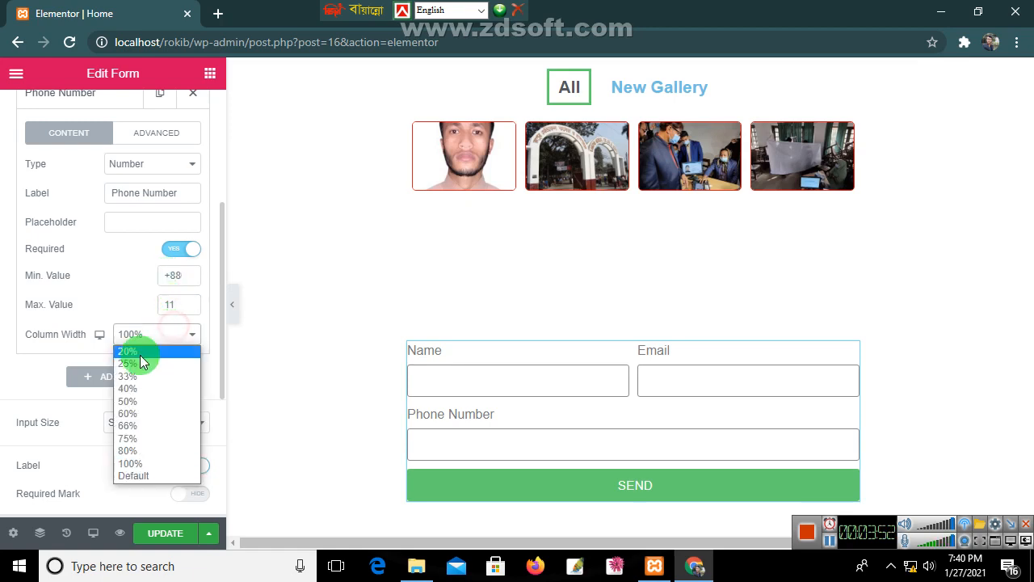
click(131, 403)
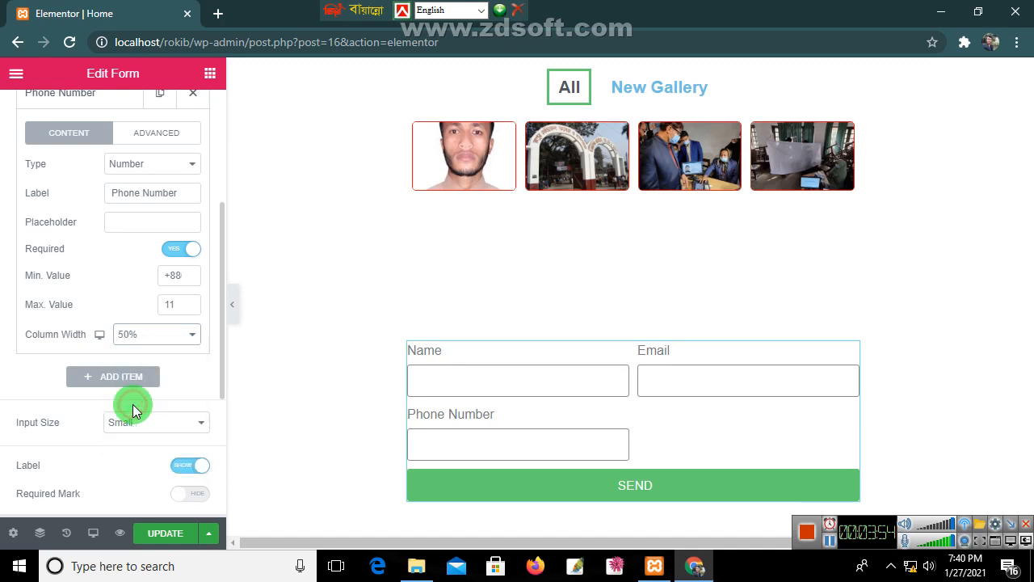
Step: Give Phone Number the default value +880 and the ID field__880
click(150, 144)
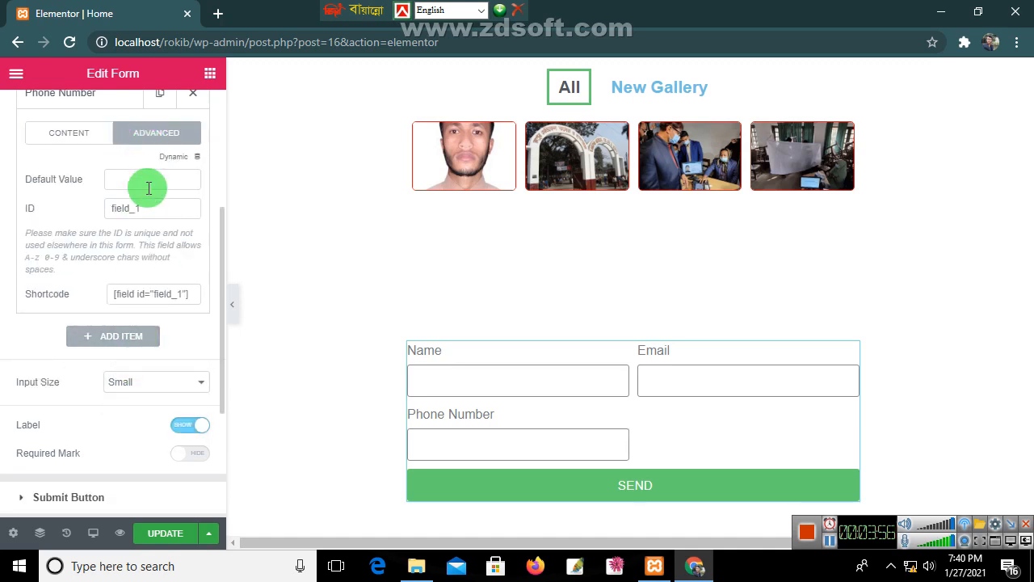
click(148, 181)
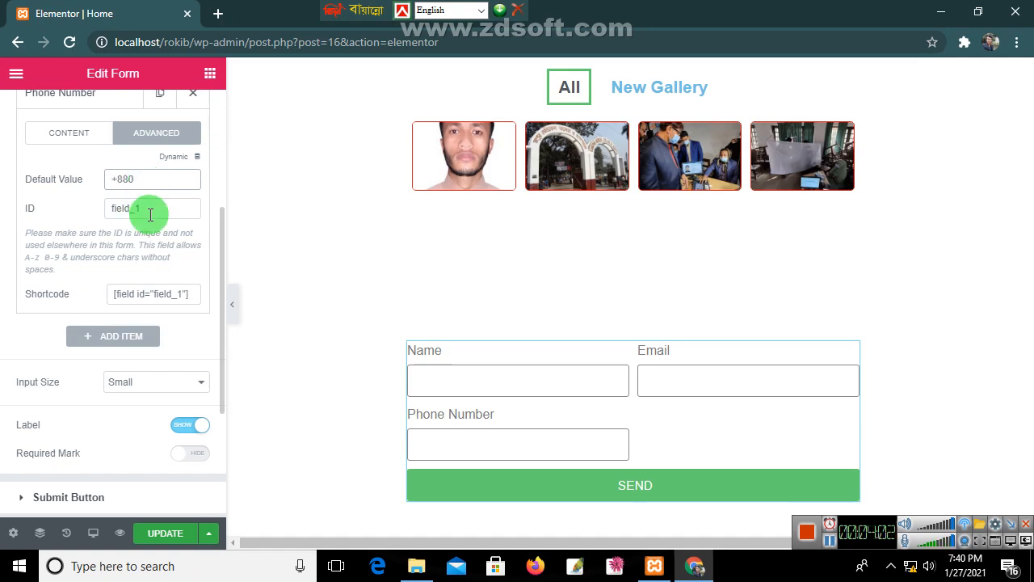
click(152, 208)
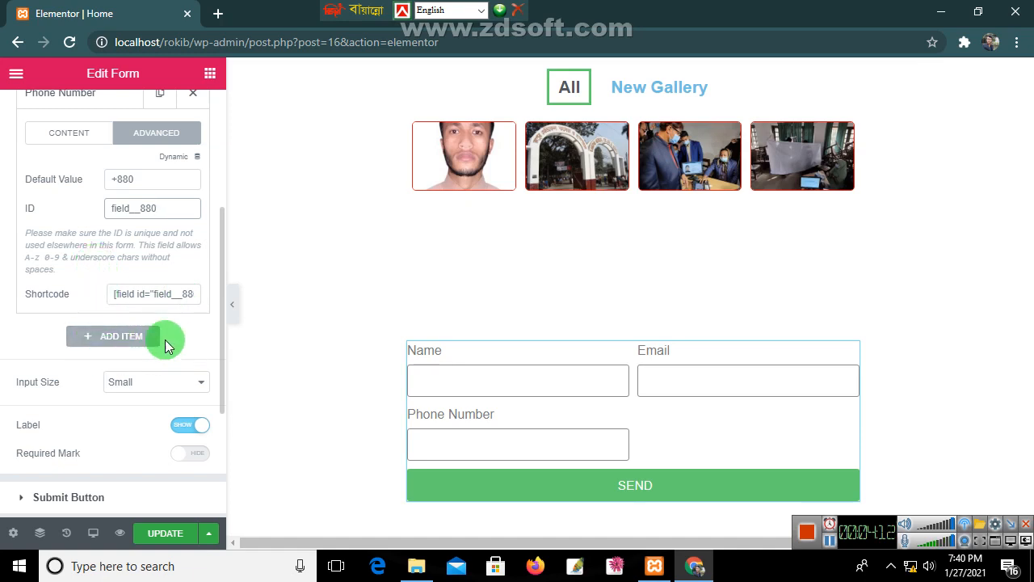
Step: Add another form field labelled 'website'
click(119, 339)
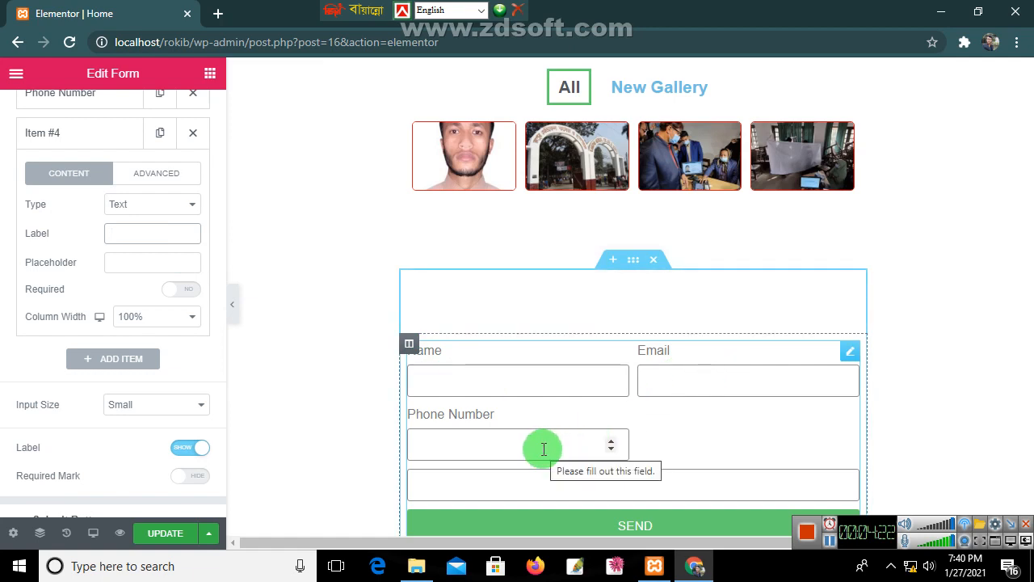
click(135, 243)
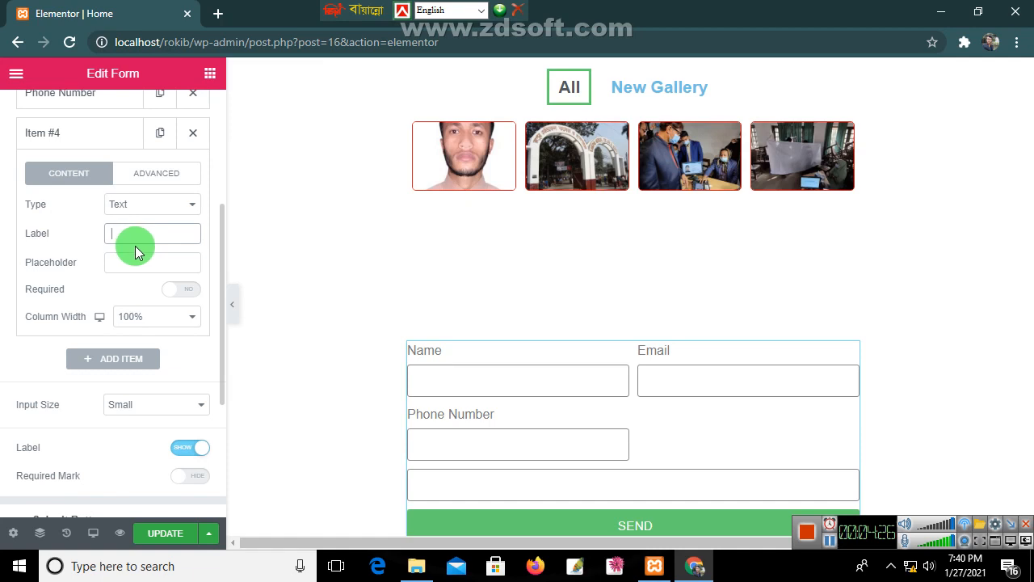
text(WE)
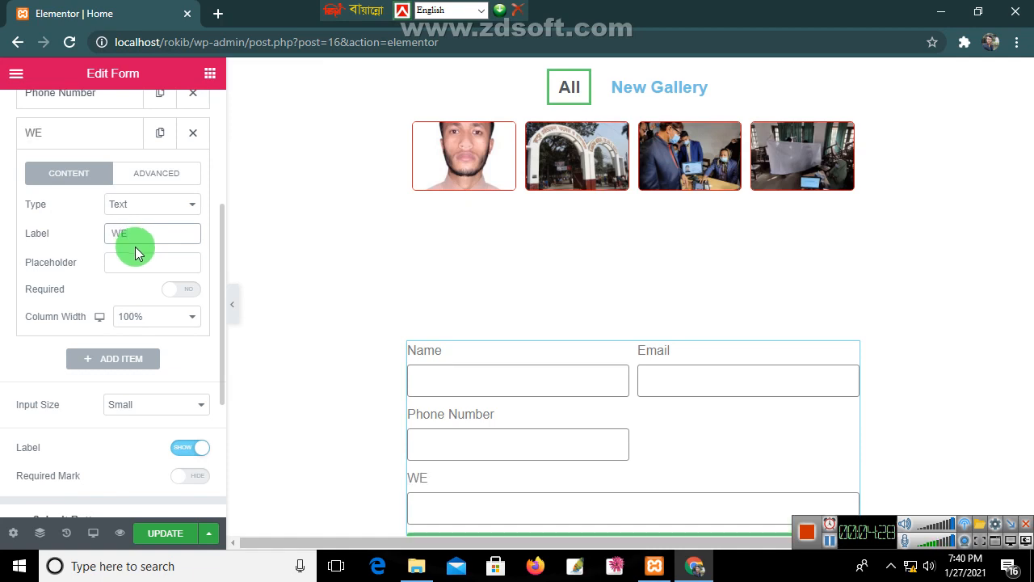
key(BackSpace)
key(BackSpace)
text(webn)
key(BackSpace)
text(site)
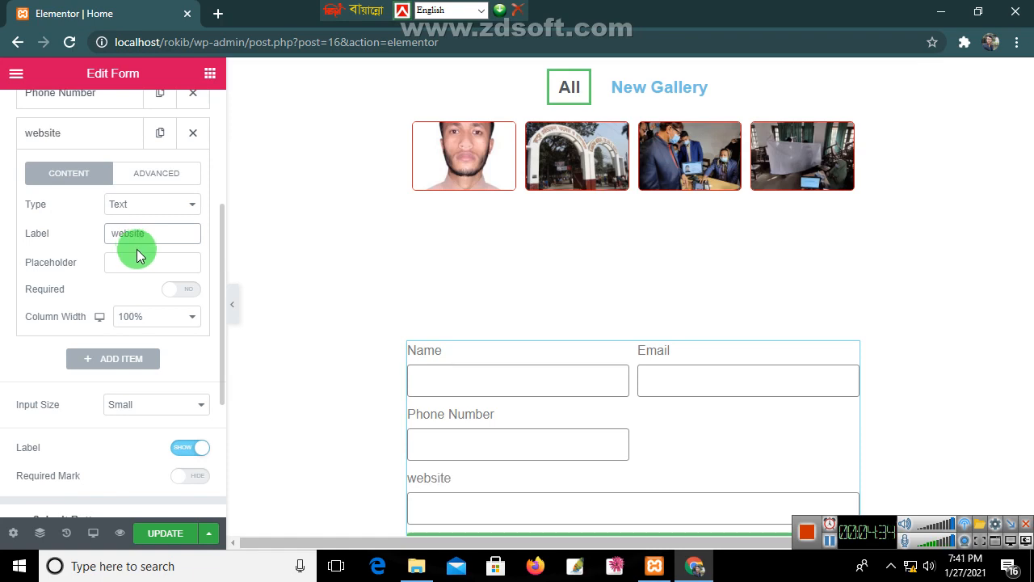
click(143, 272)
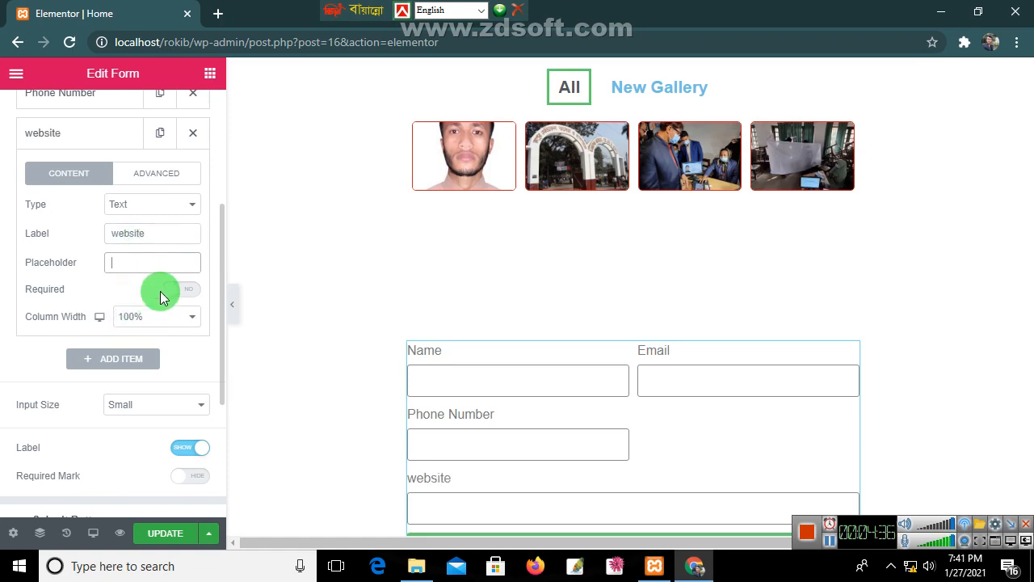
click(167, 290)
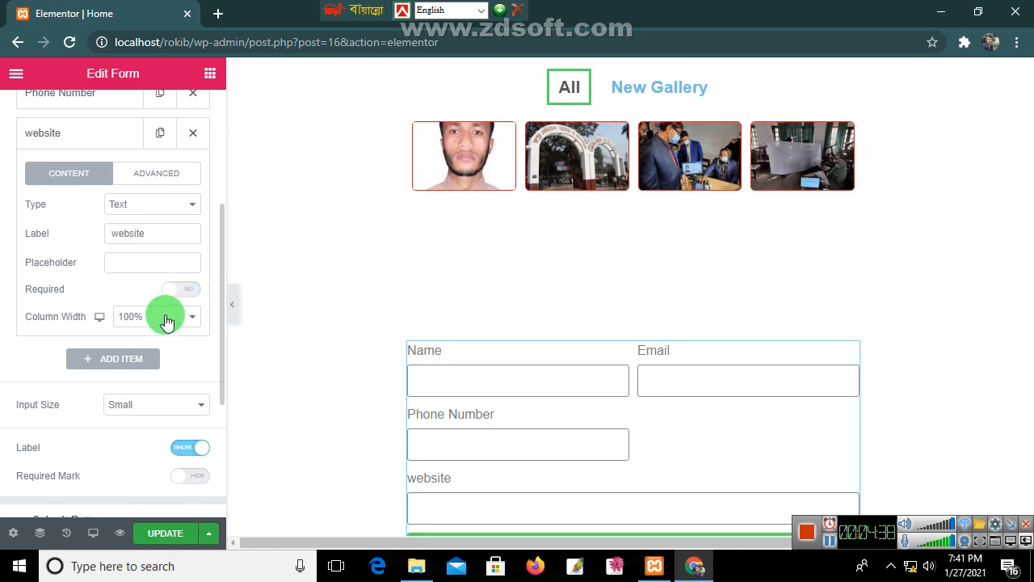
Step: Set the website field to 50% width and change its type to URL
click(164, 316)
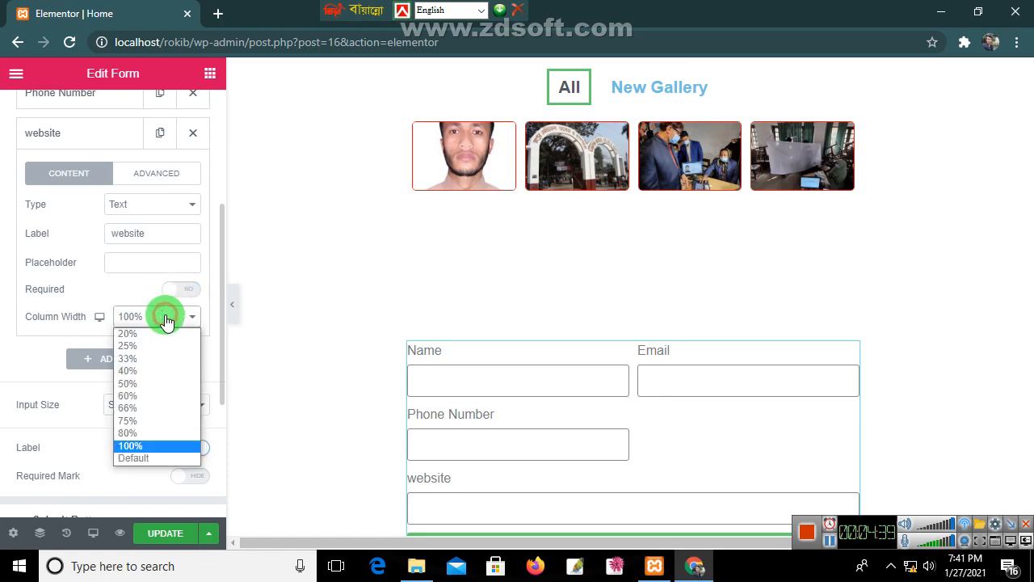
click(149, 383)
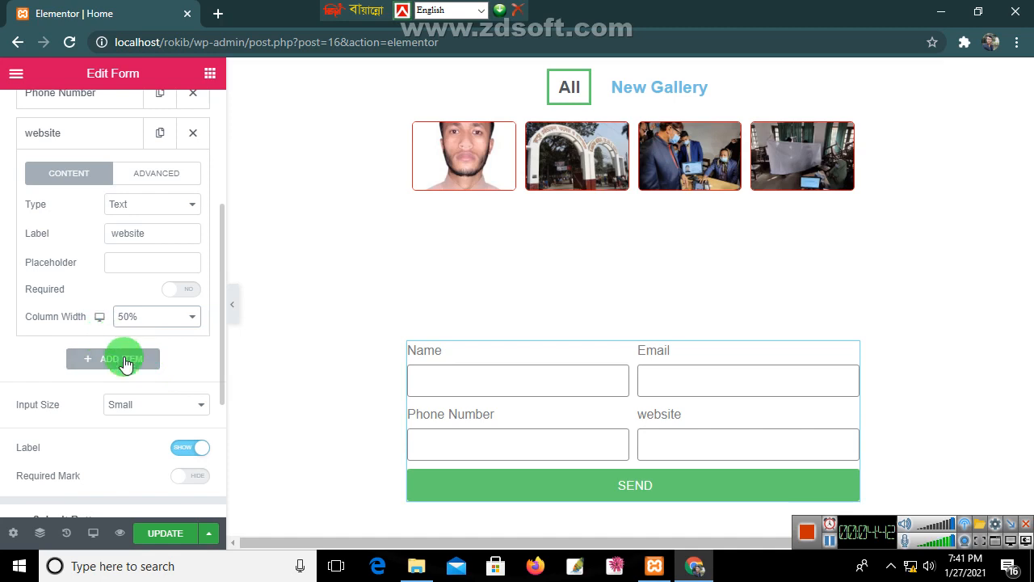
click(139, 177)
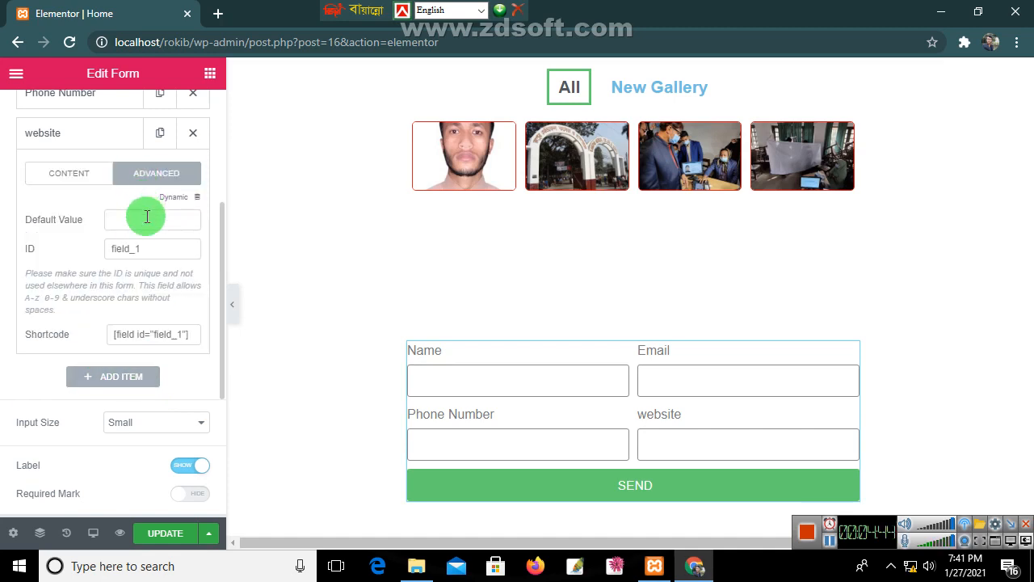
click(74, 174)
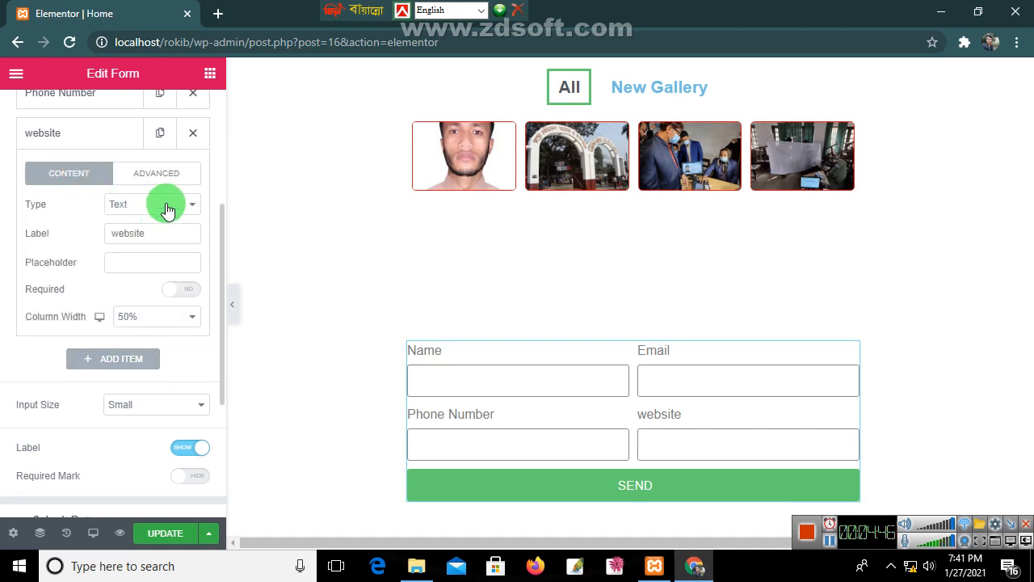
click(167, 207)
click(147, 258)
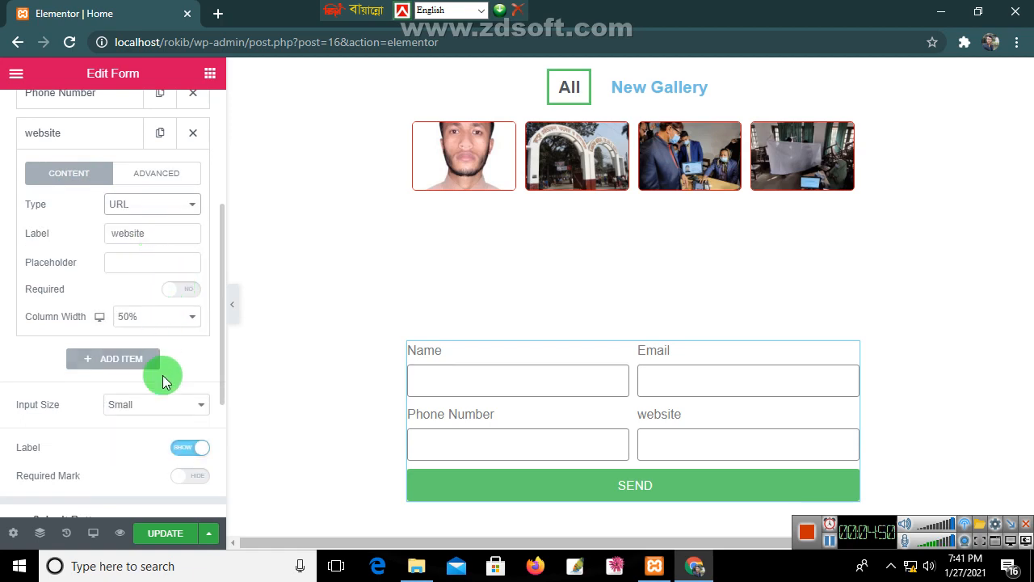
scroll(162, 398, down, 2)
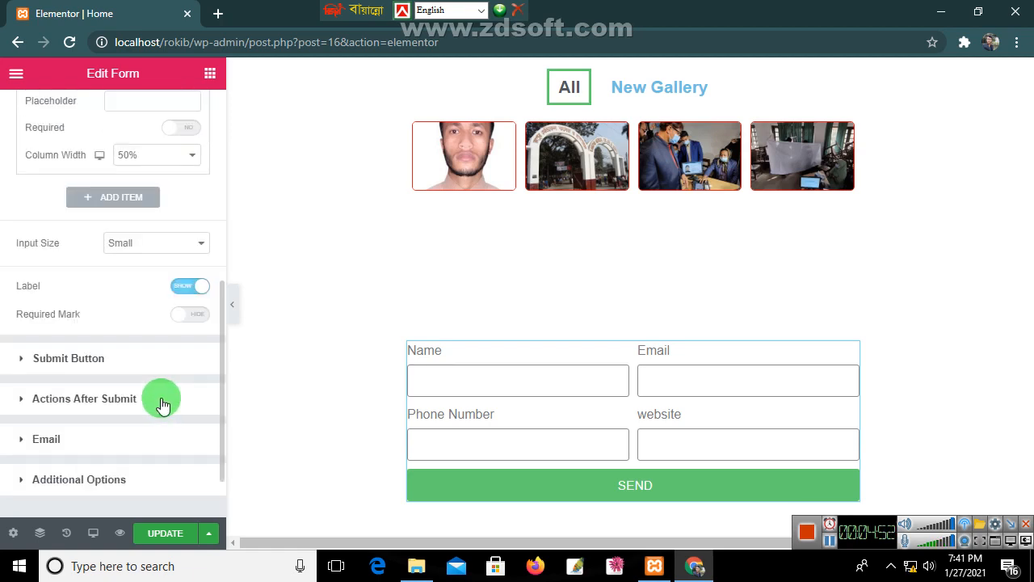
Step: Toggle the form labels off and back on, showing asterisks beside Name, Email and Phone Number
click(200, 291)
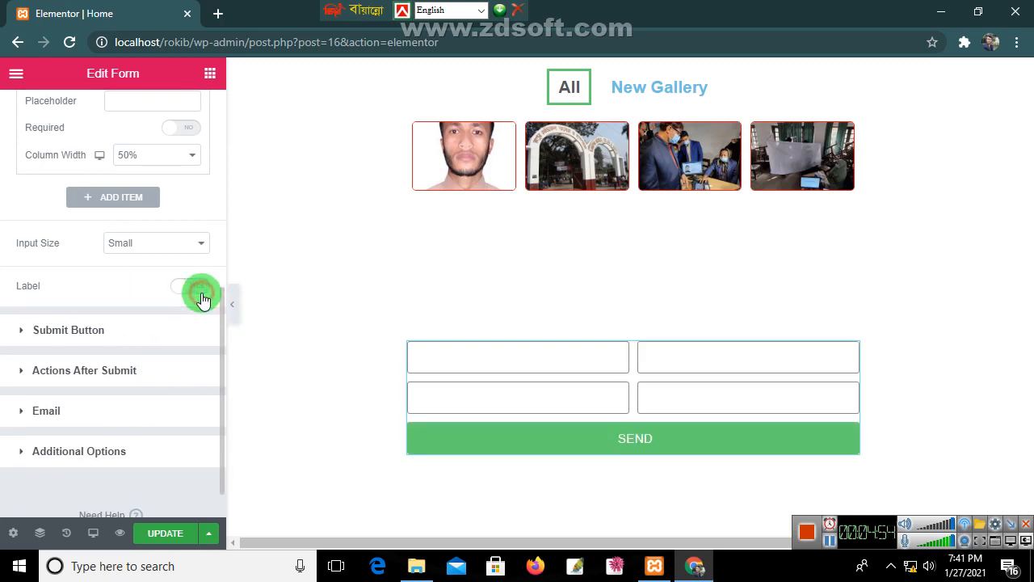
click(200, 289)
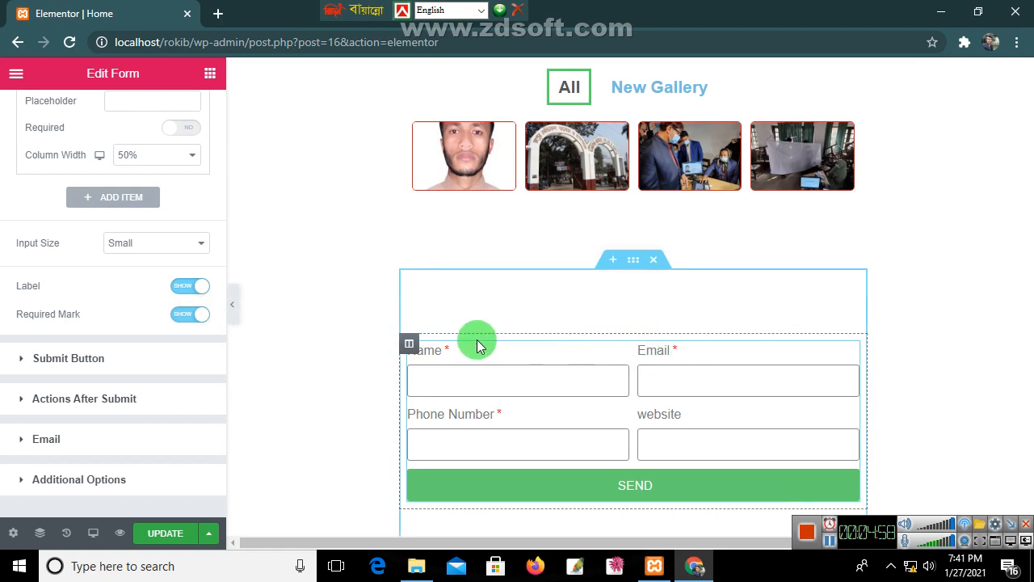
scroll(139, 233, up, 1)
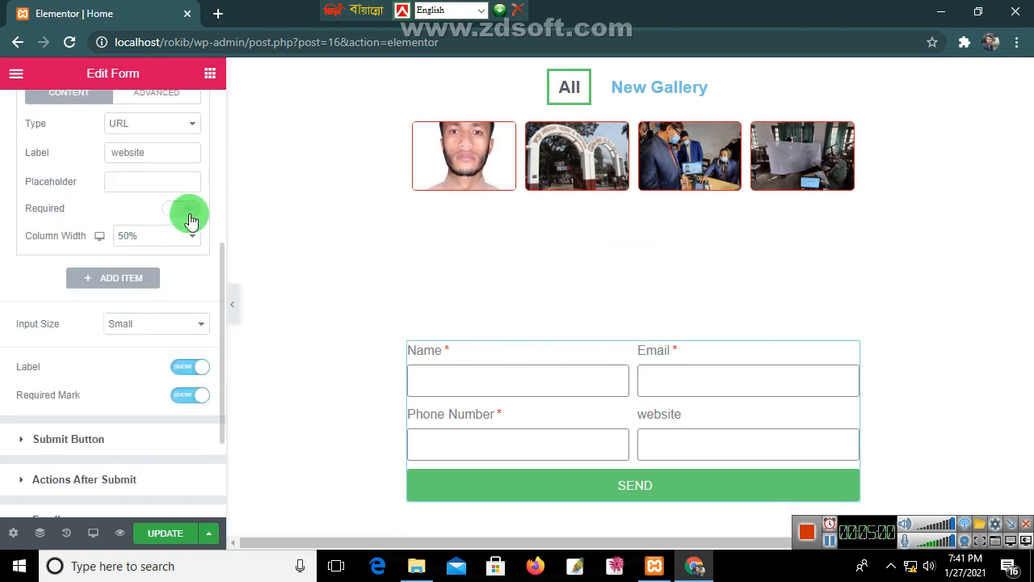
scroll(137, 368, down, 1)
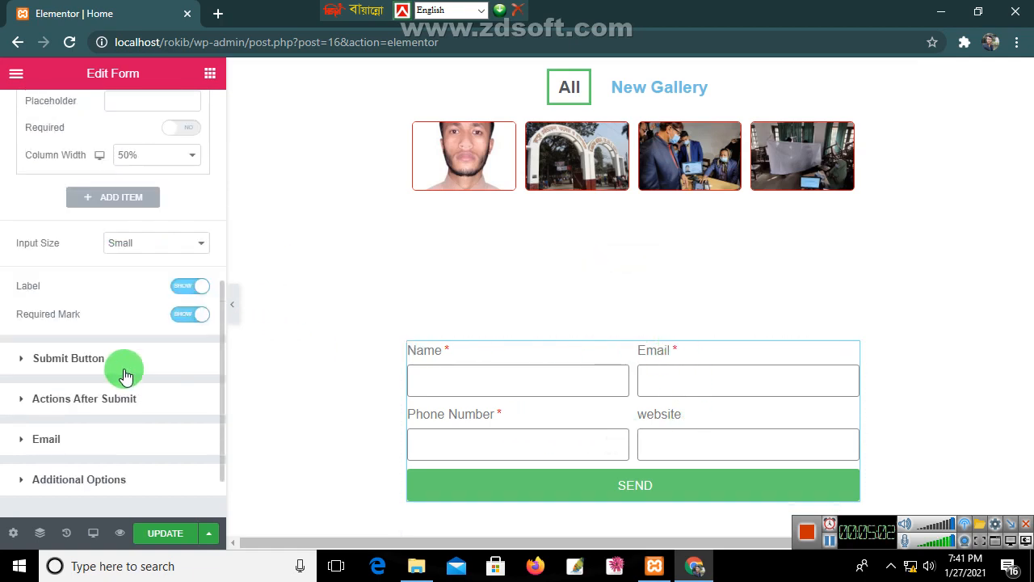
click(51, 366)
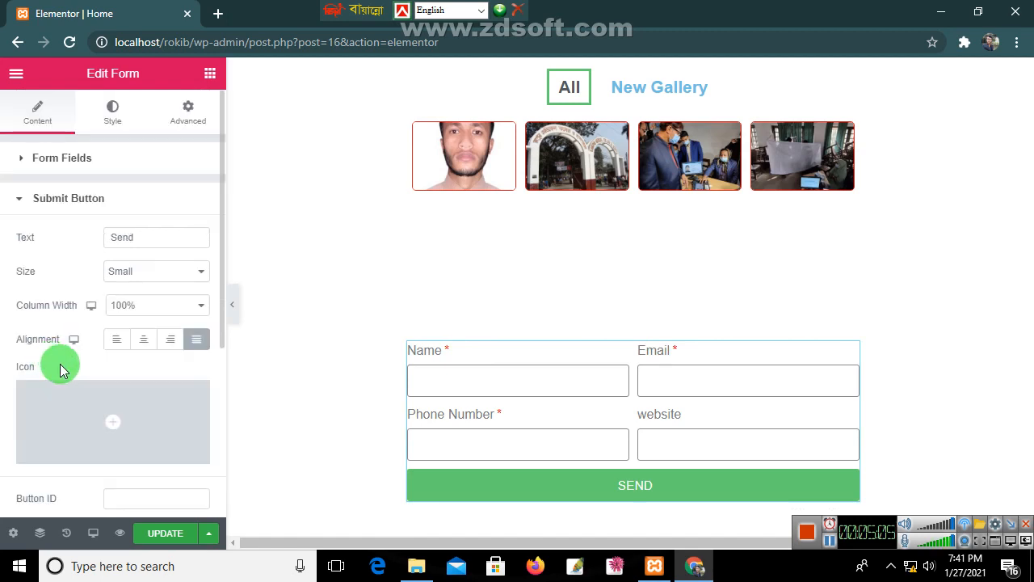
Step: Make the SEND button Medium size, centred, and 100% column width after trying 50% and 20%
click(175, 273)
click(165, 313)
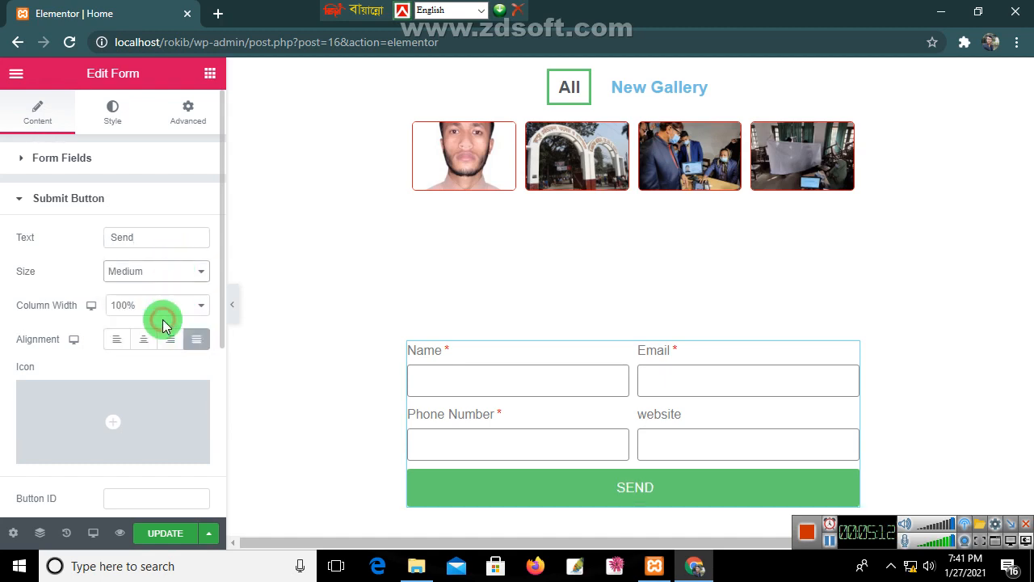
click(168, 308)
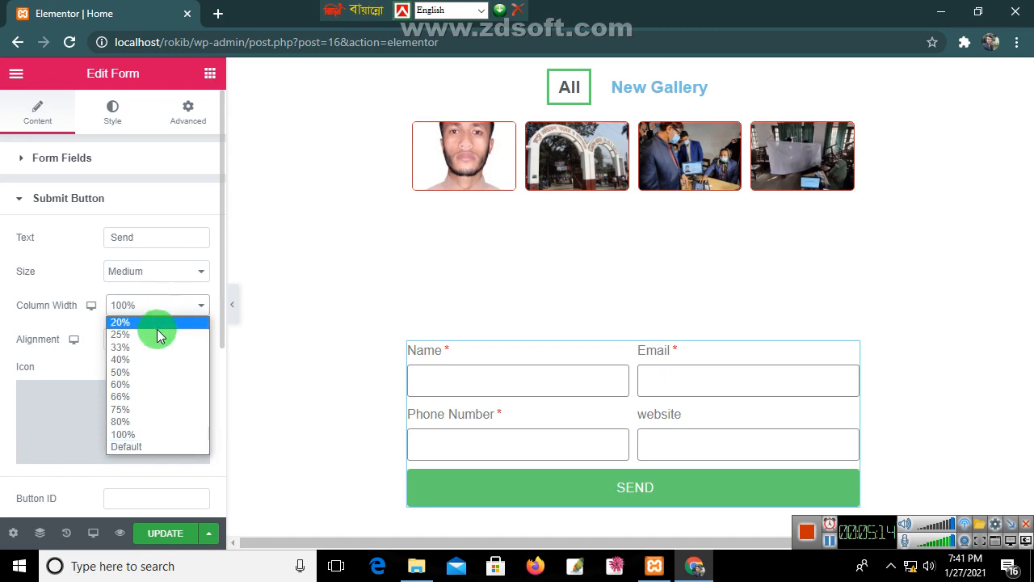
click(130, 375)
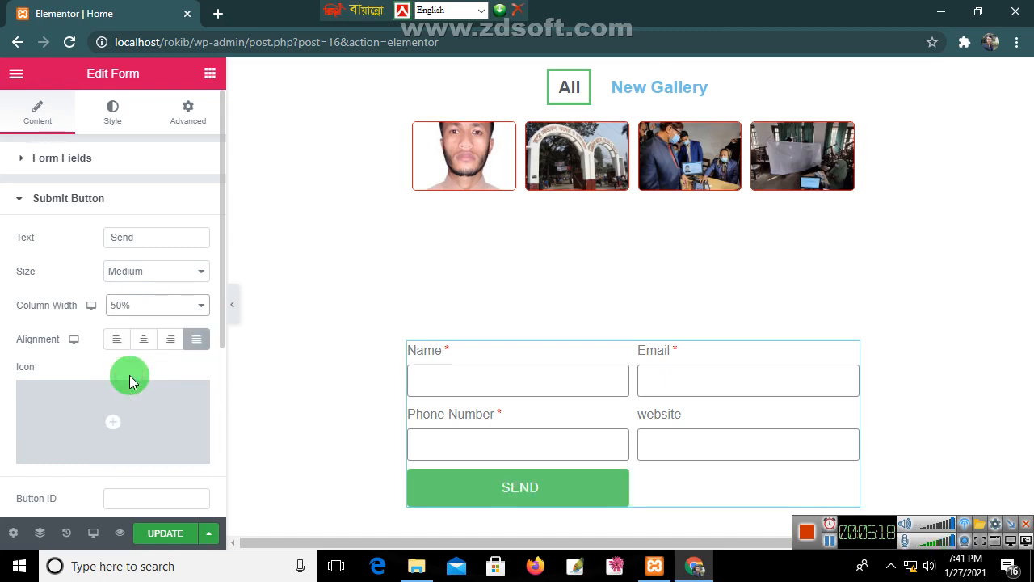
click(143, 346)
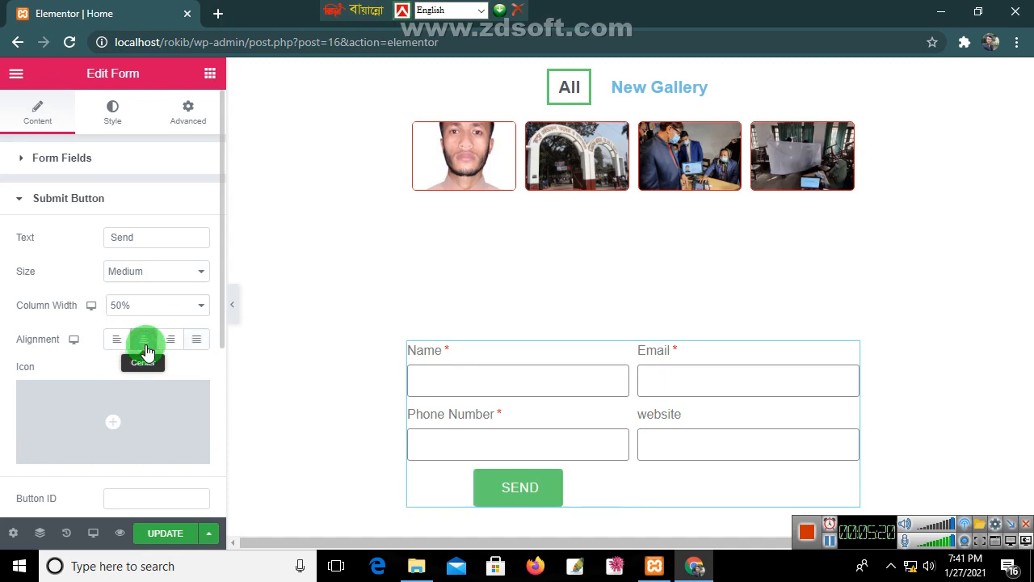
click(156, 311)
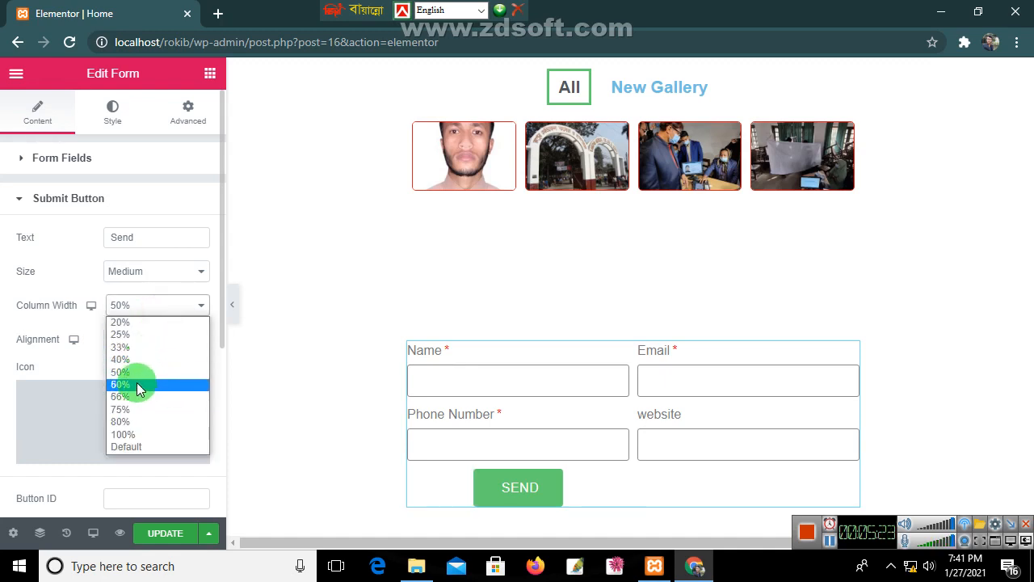
click(137, 322)
click(157, 307)
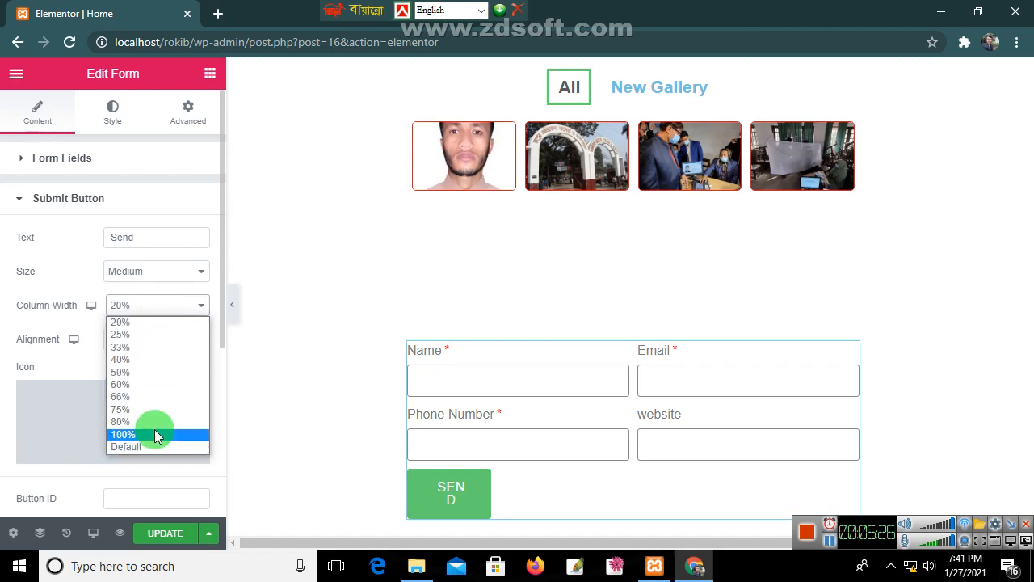
click(154, 430)
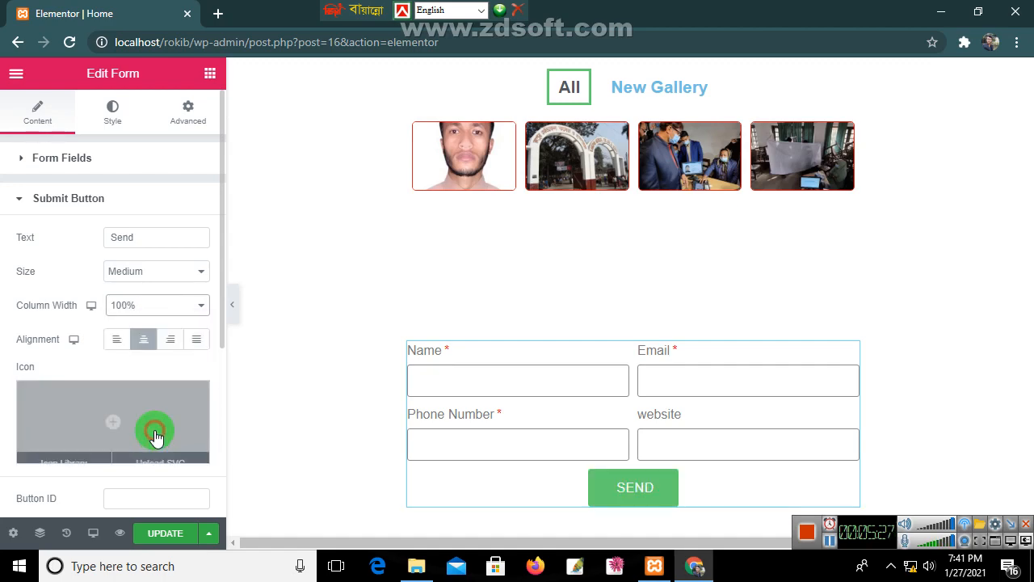
click(108, 429)
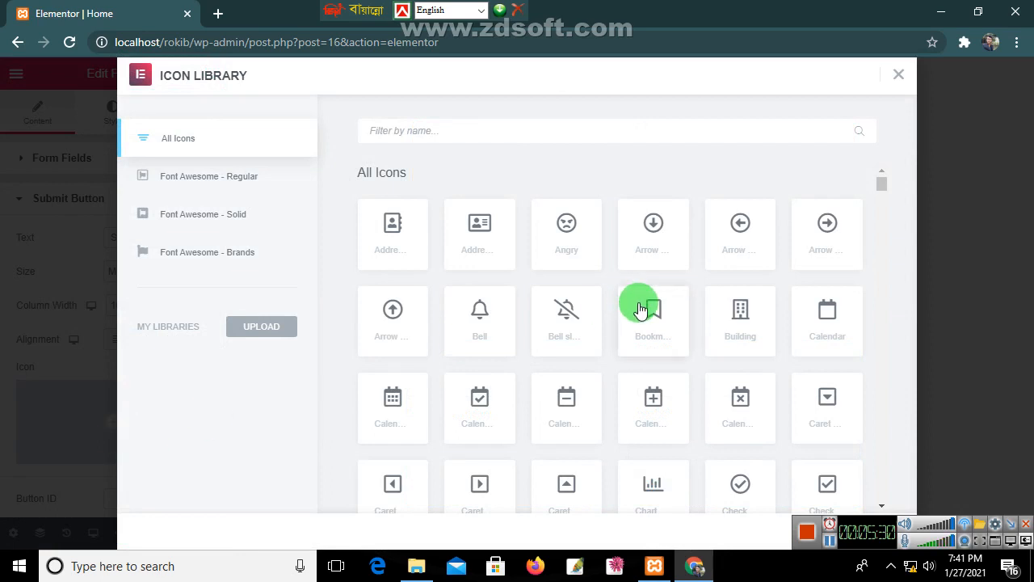
Step: Insert a right-arrow icon on the SEND button with spacing 27, positioned After the text
click(822, 230)
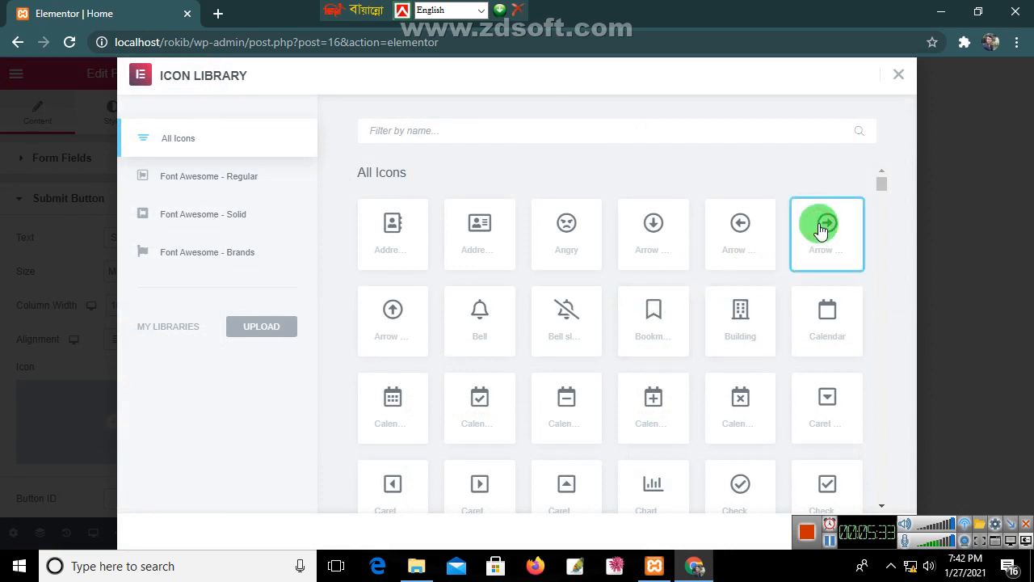
click(1009, 526)
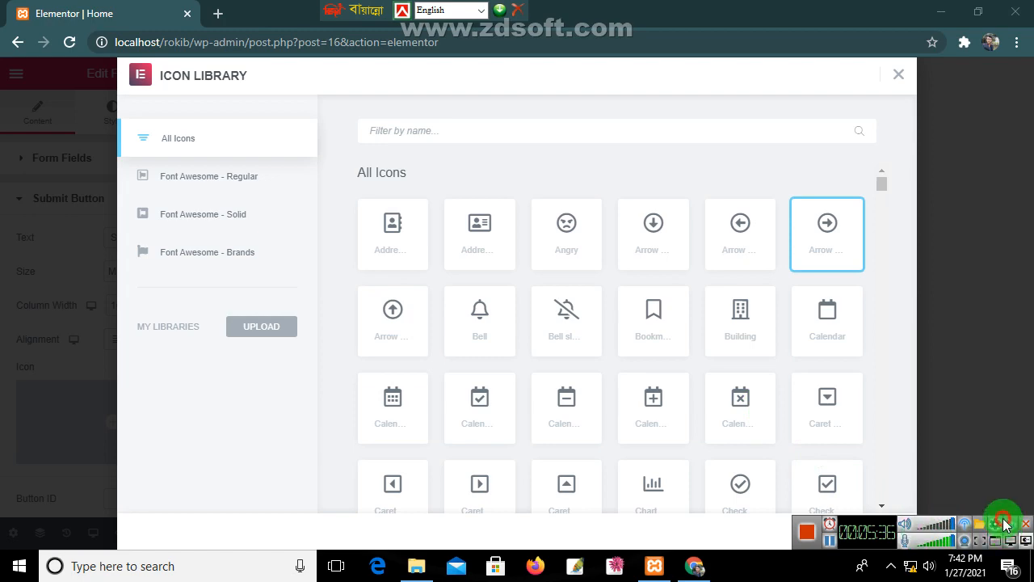
click(880, 538)
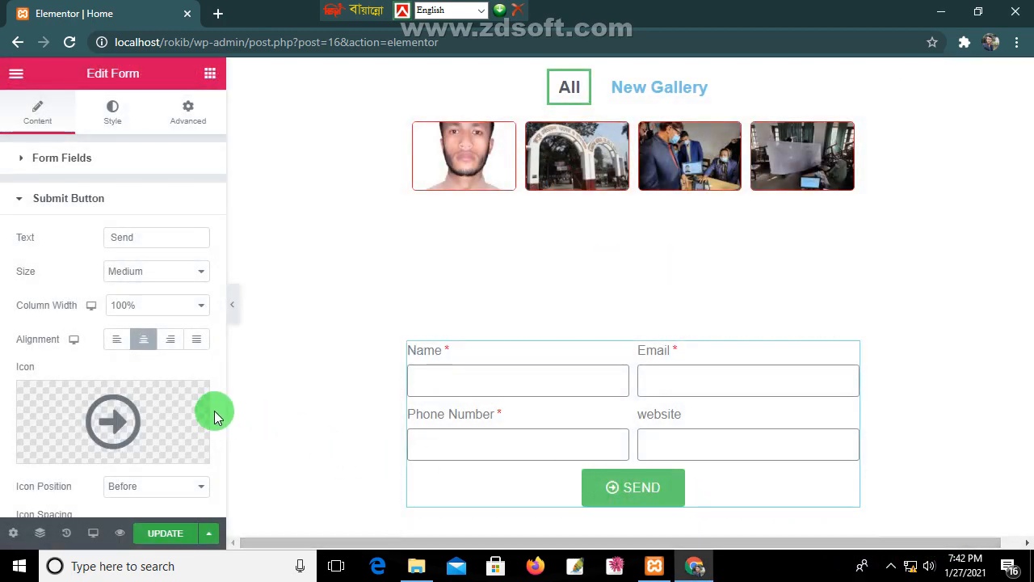
scroll(182, 446, down, 1)
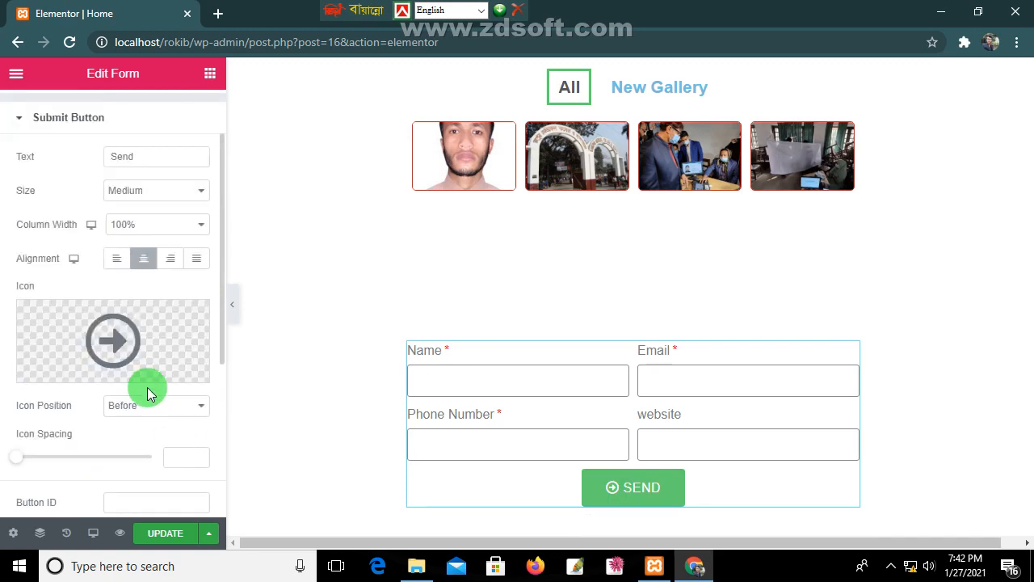
drag(23, 454, 92, 456)
scroll(121, 457, down, 1)
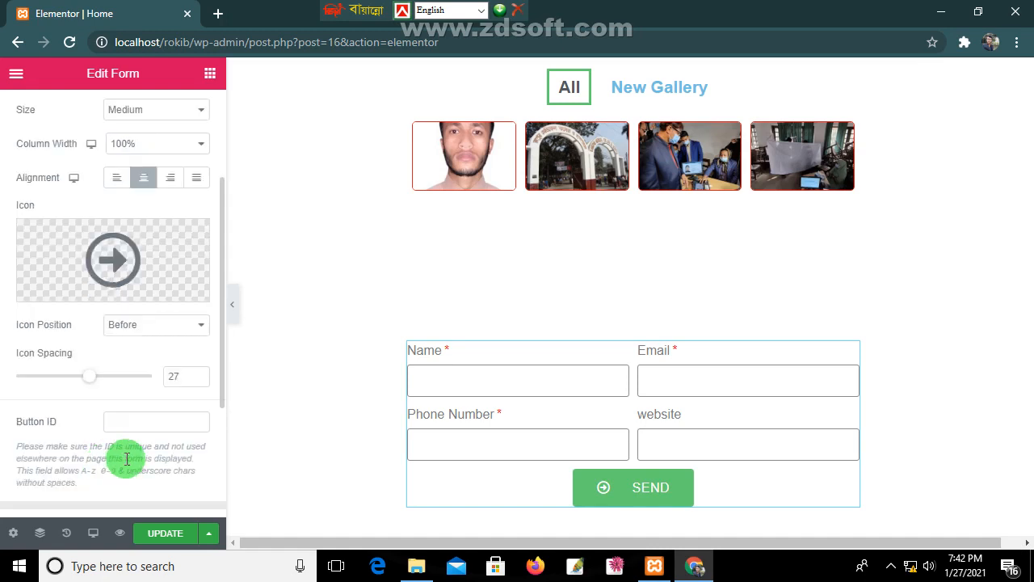
click(184, 325)
click(155, 359)
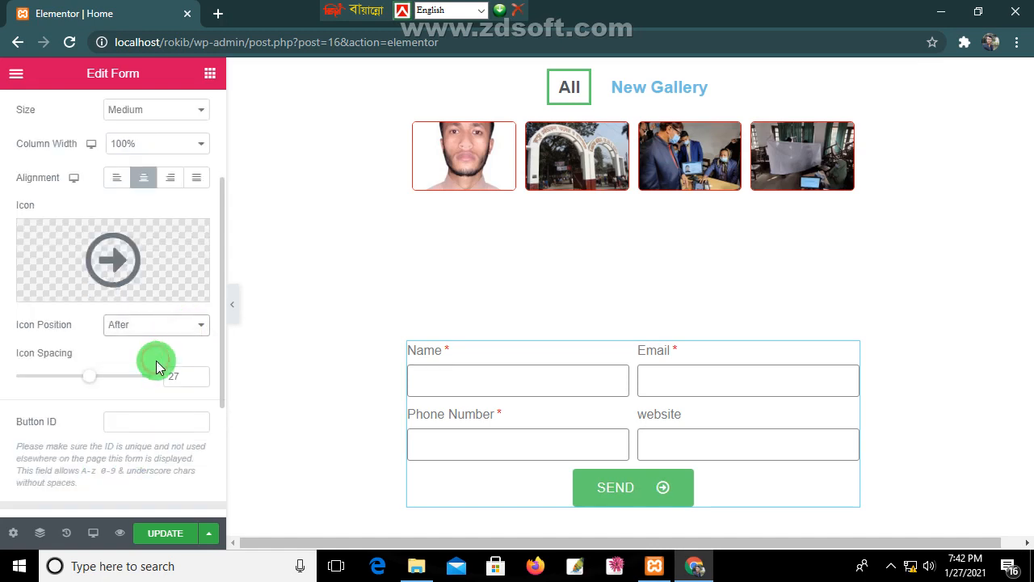
scroll(129, 455, down, 1)
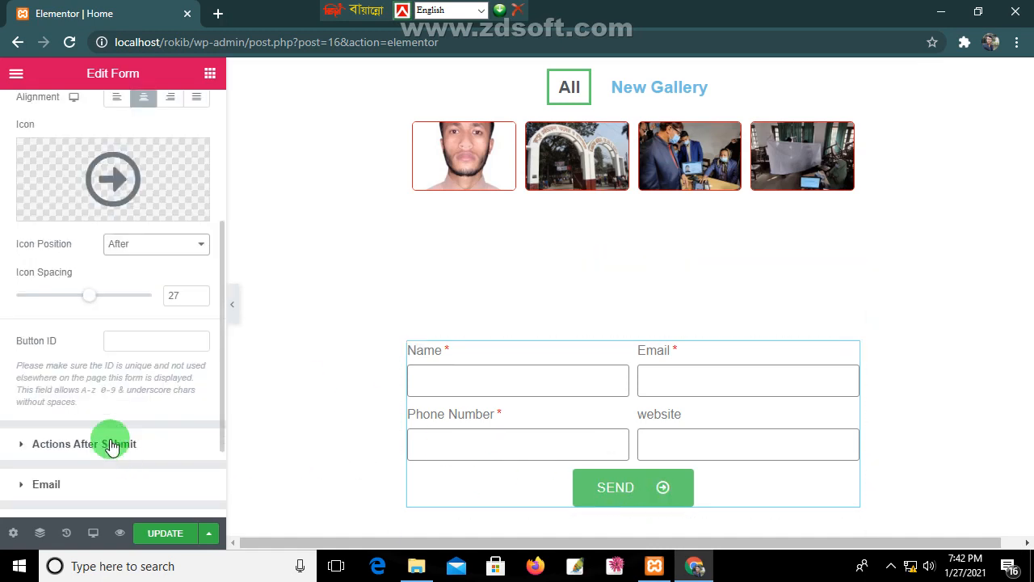
Step: Add Popup next to Email in Actions After Submit and review the Email action settings
click(22, 450)
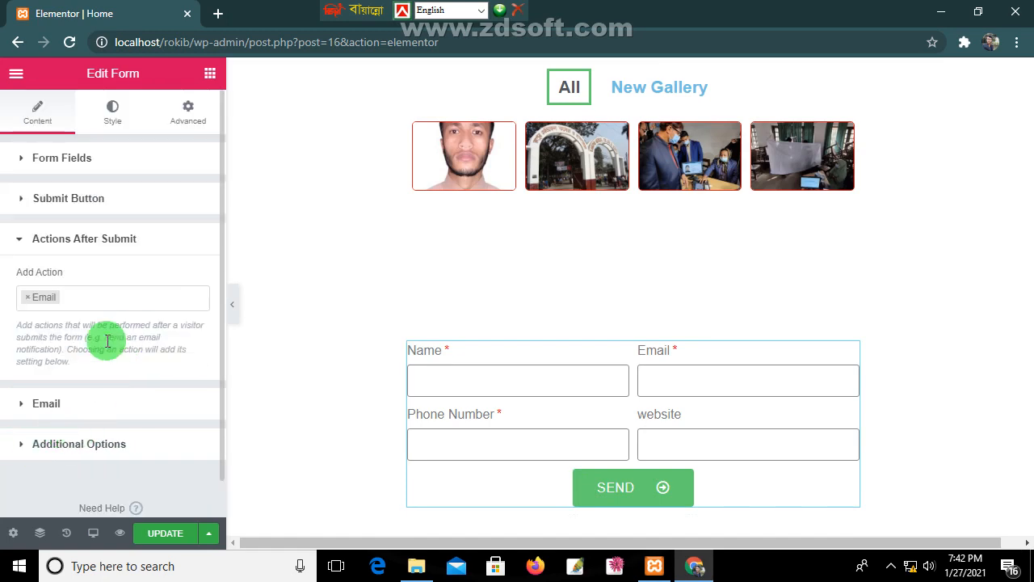
click(80, 299)
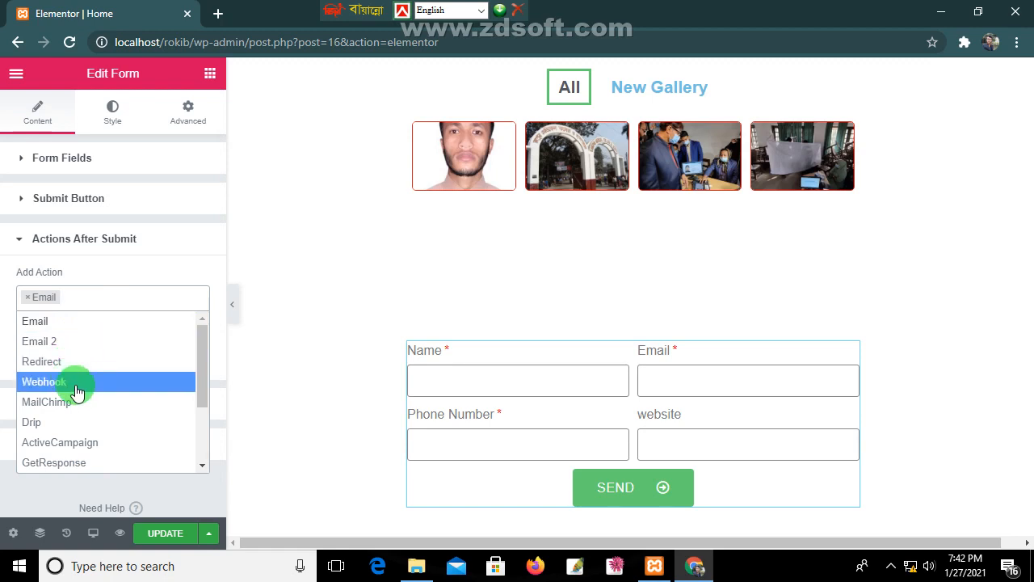
scroll(86, 403, down, 3)
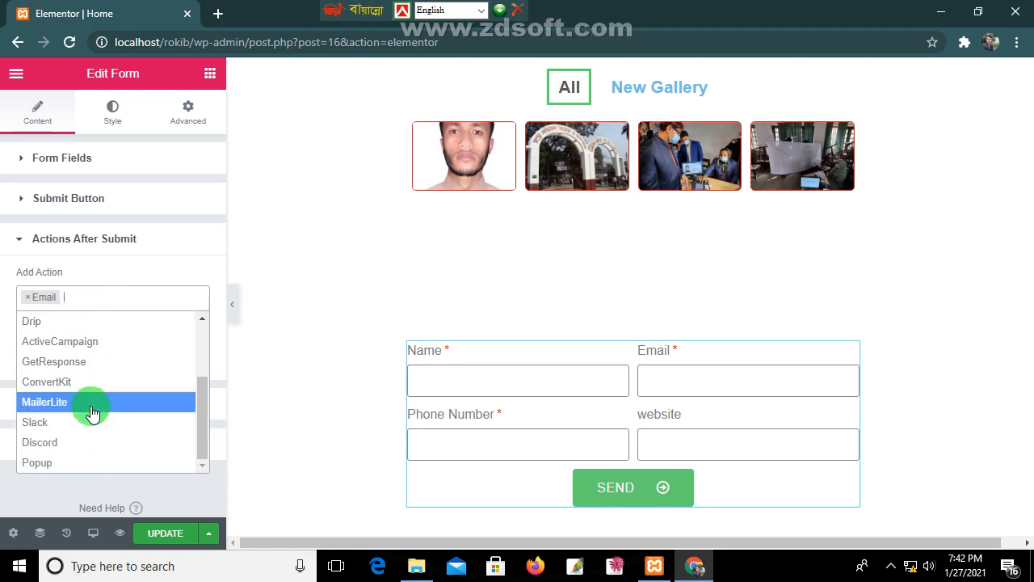
click(85, 464)
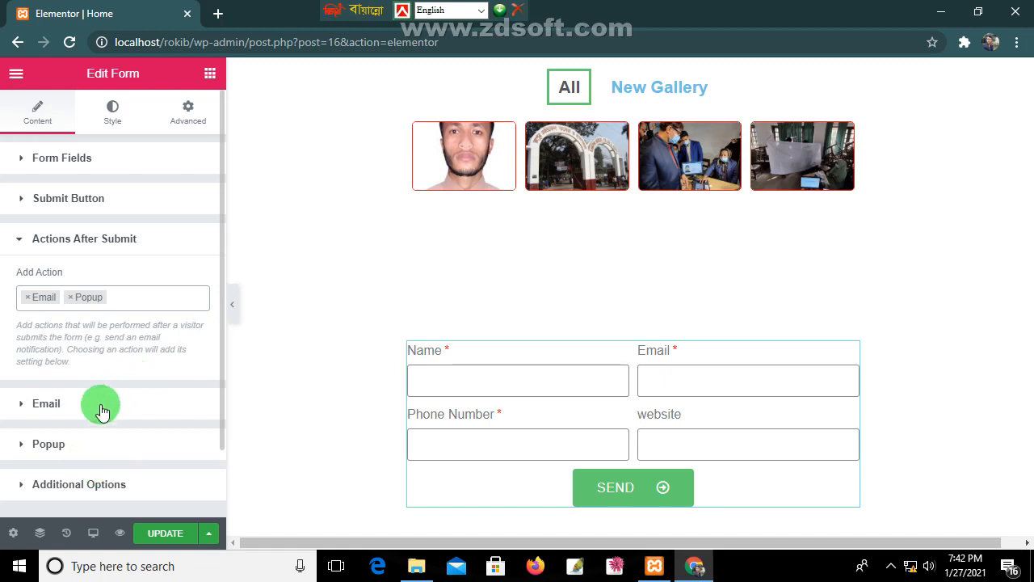
click(41, 403)
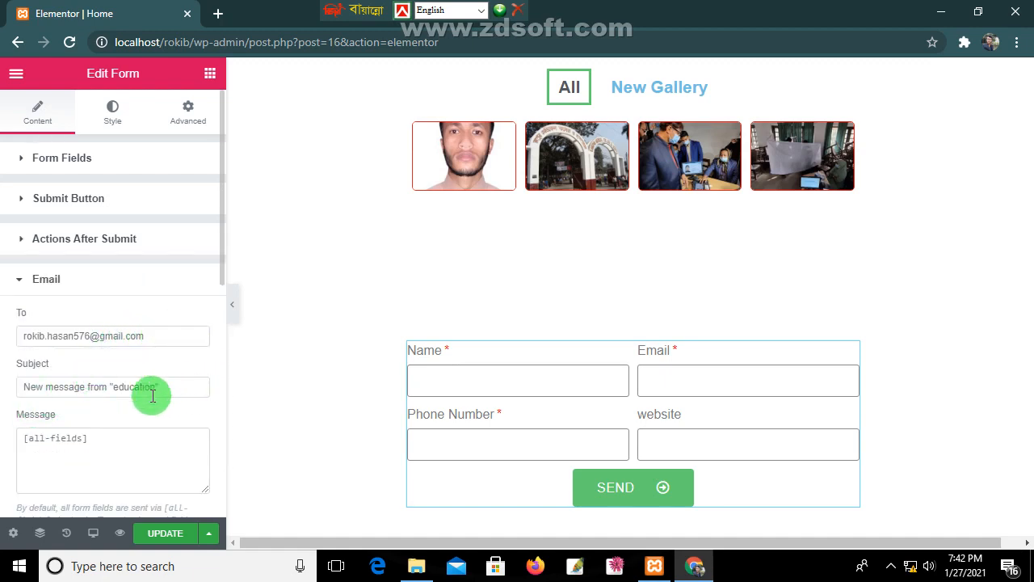
scroll(128, 404, down, 1)
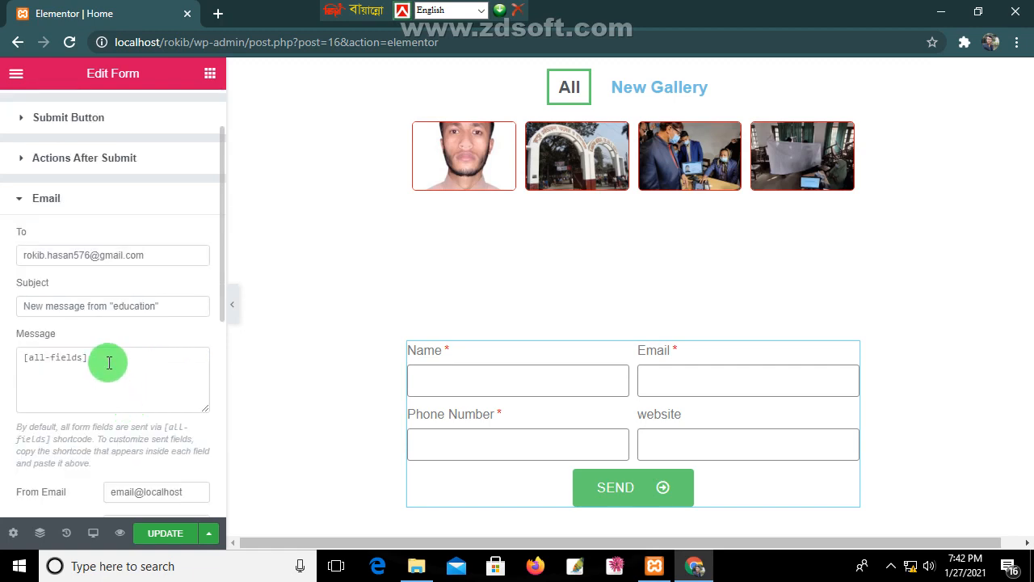
scroll(166, 501, down, 1)
scroll(150, 439, down, 1)
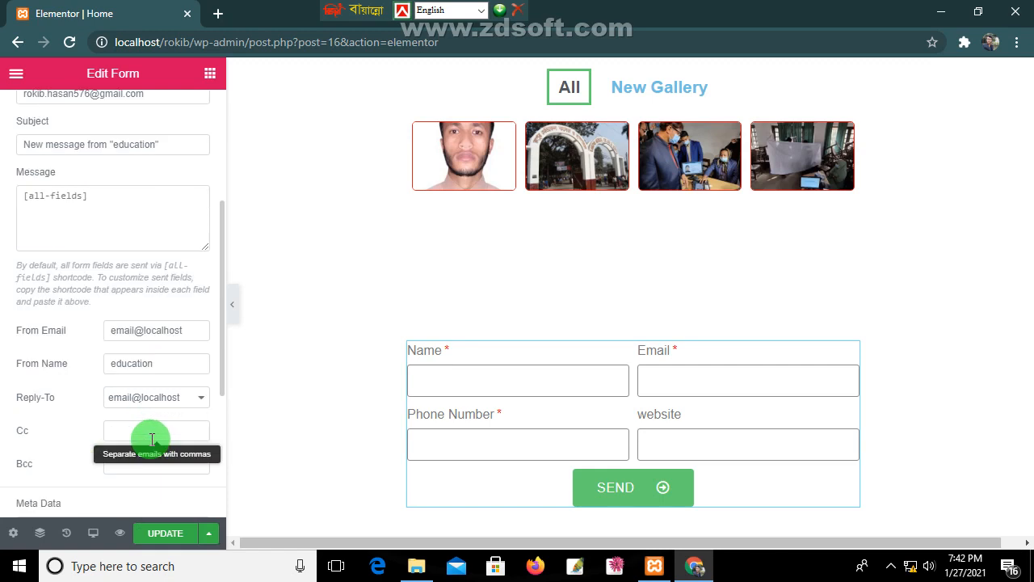
scroll(159, 361, down, 2)
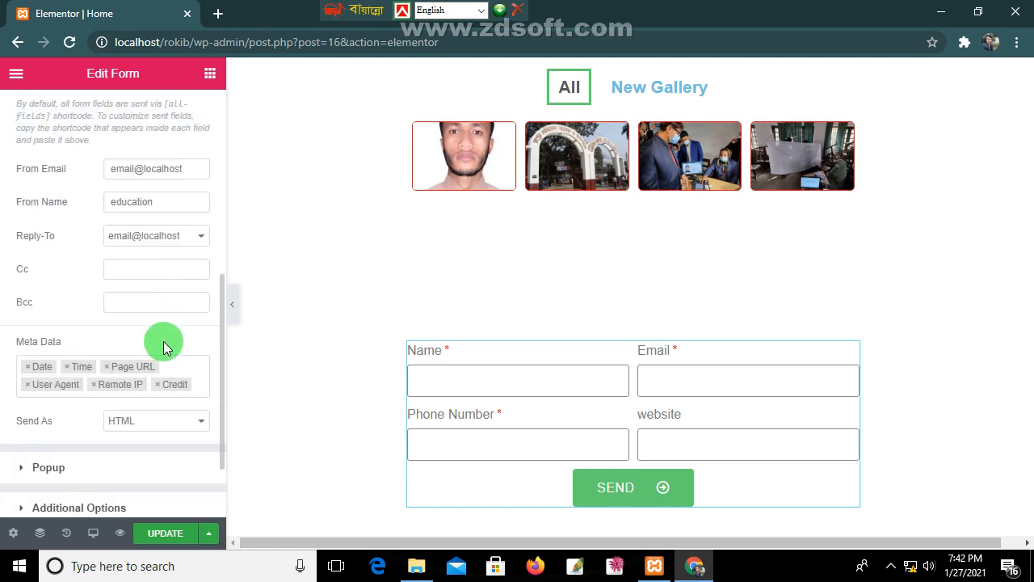
scroll(153, 349, down, 1)
click(51, 392)
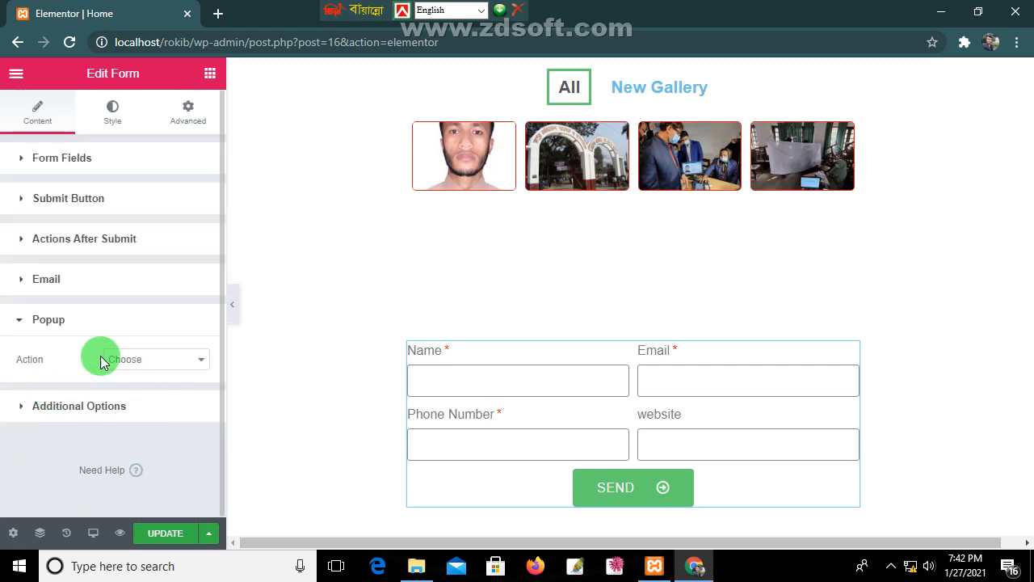
Step: Set the form's after-submit action to Open Popup, with All as the popup
click(197, 360)
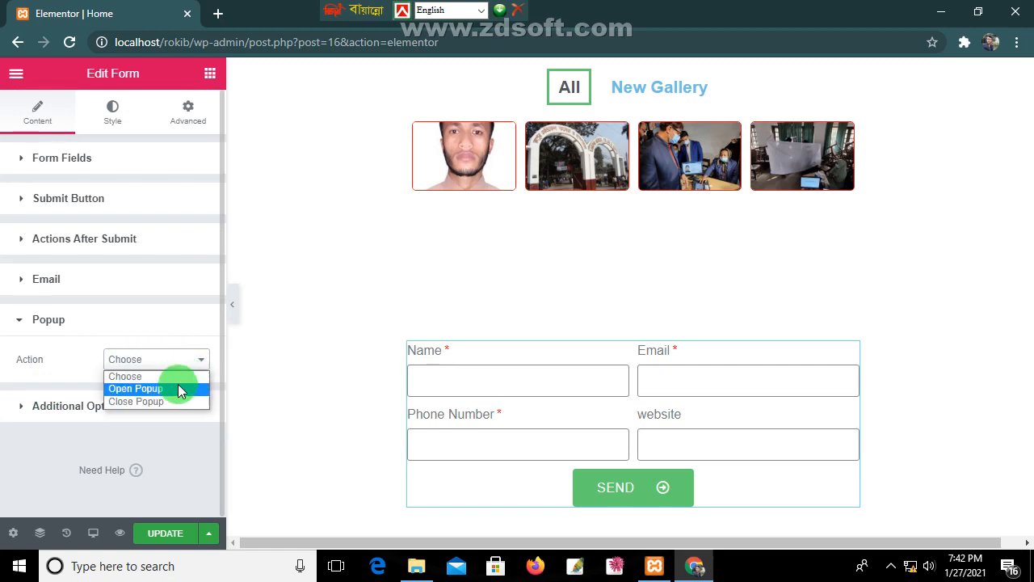
click(174, 389)
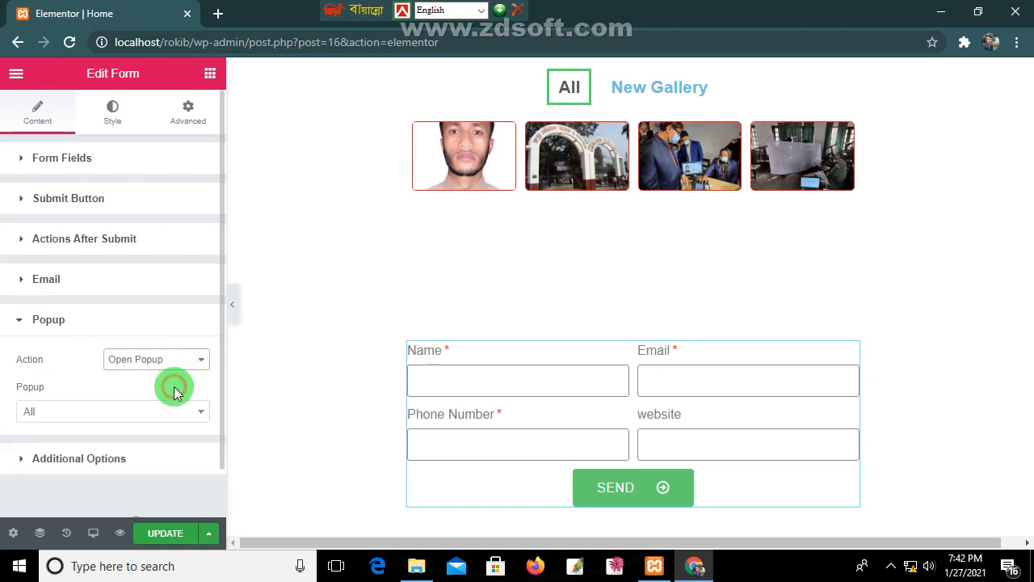
click(108, 411)
click(108, 412)
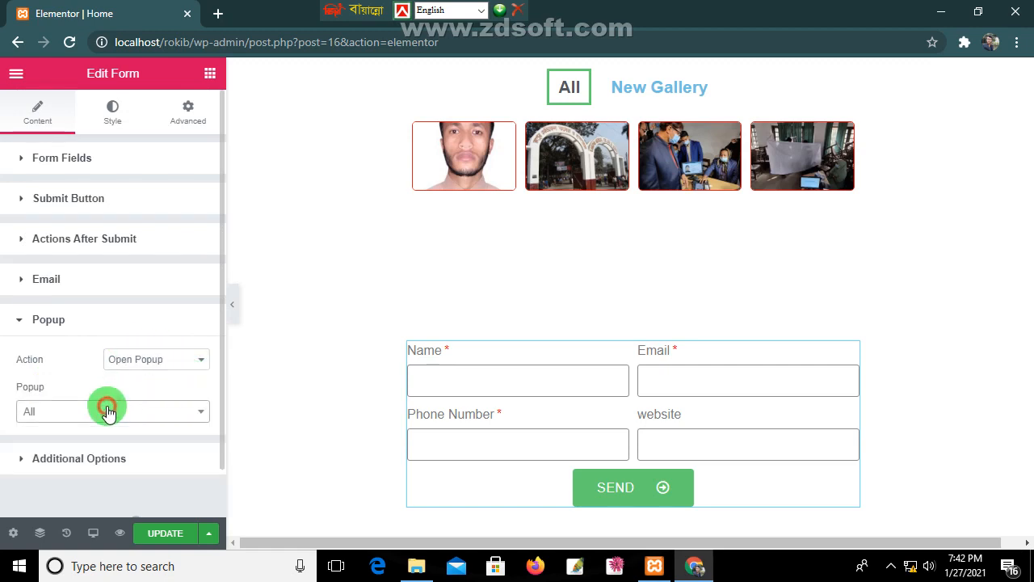
Step: Switch Custom Messages to YES in the form's Additional Options
click(92, 463)
scroll(95, 466, down, 2)
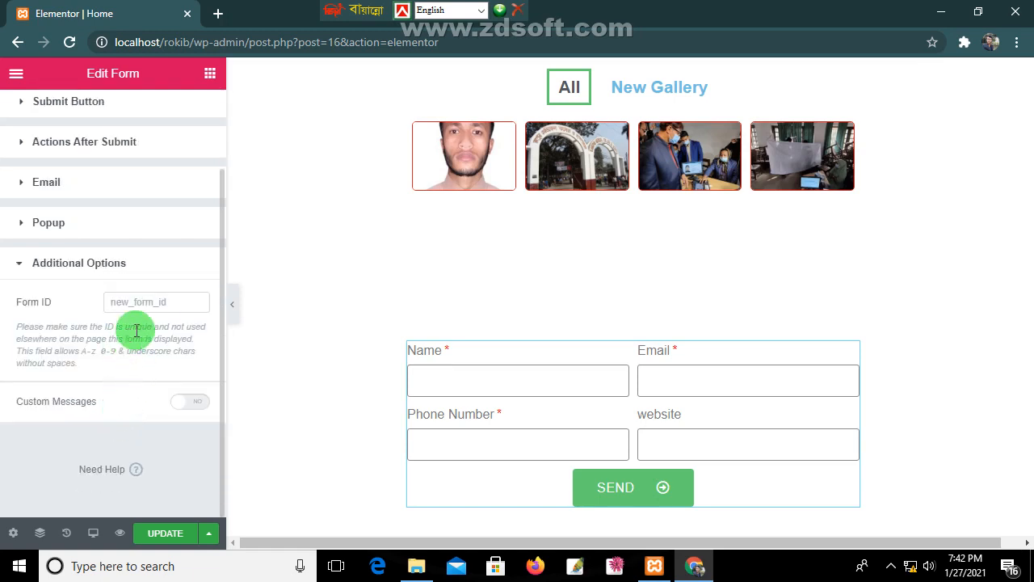
click(181, 403)
scroll(105, 443, down, 2)
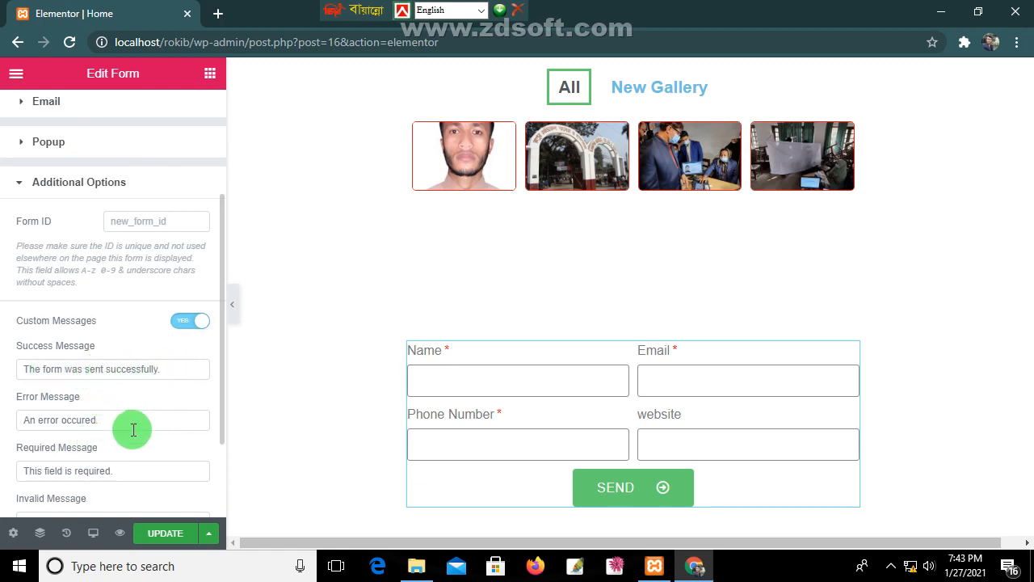
scroll(121, 420, down, 2)
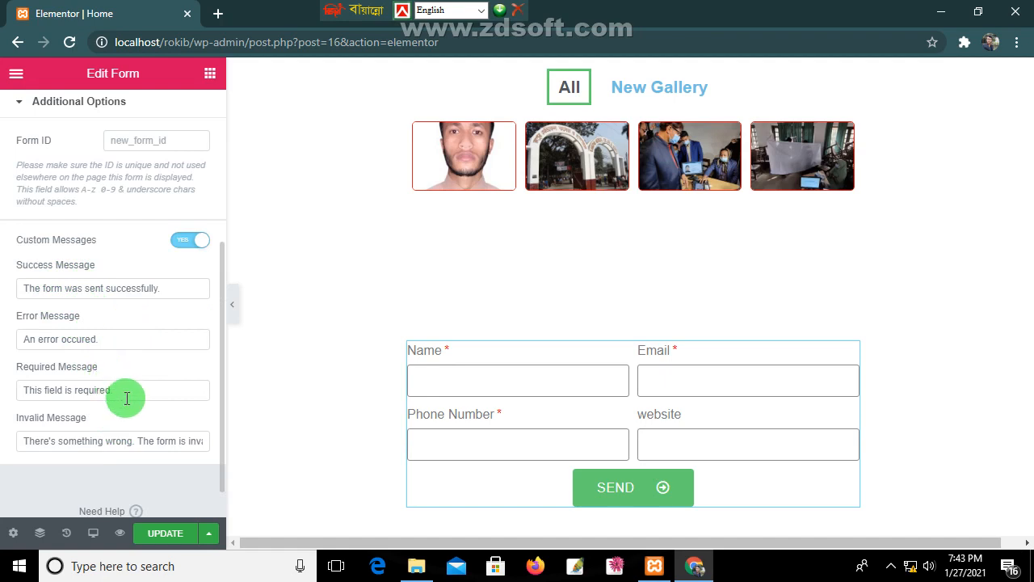
scroll(145, 481, down, 1)
scroll(182, 433, up, 6)
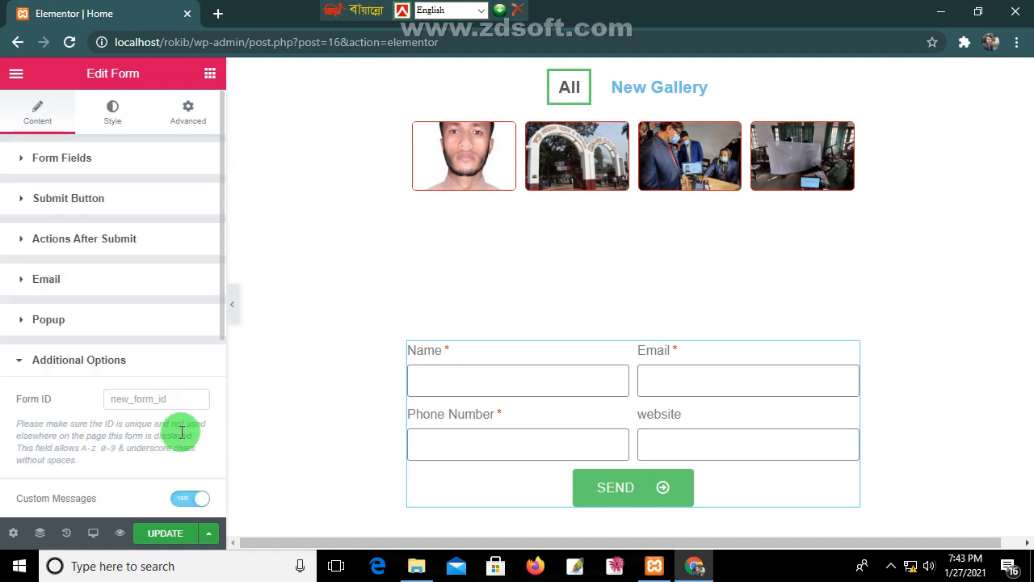
Step: On the Style tab, set the form's Columns Gap to 30 and Rows Gap to 0
click(113, 106)
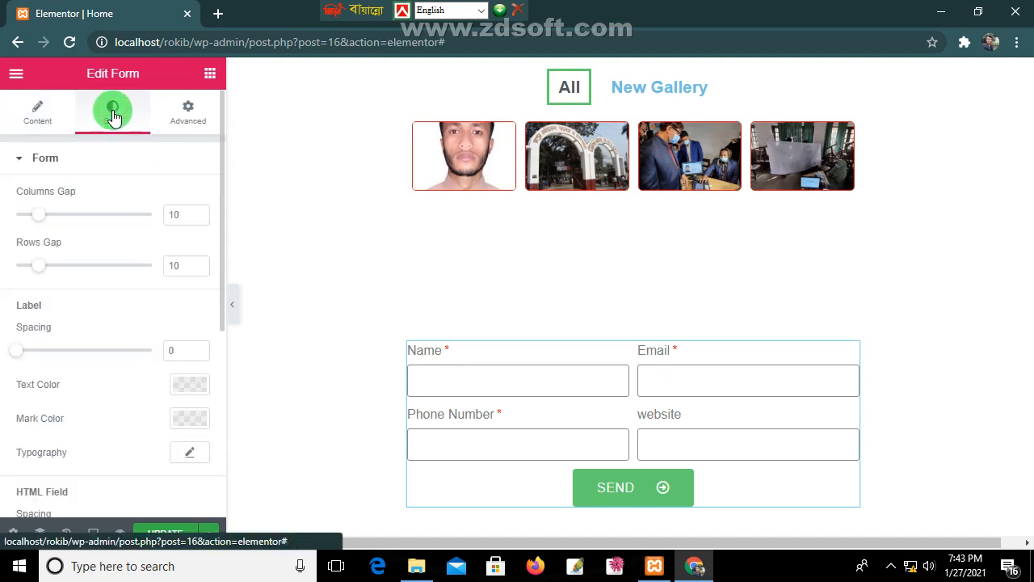
mouse_move(39, 215)
mouse_down()
mouse_move(85, 212)
mouse_move(58, 218)
mouse_up()
drag(55, 213, 86, 219)
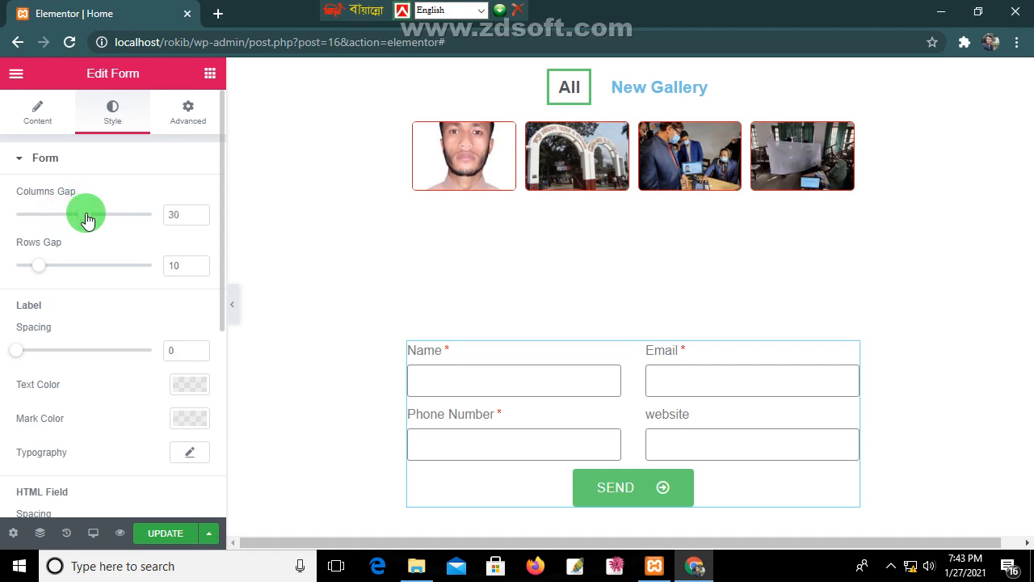
drag(38, 272, 8, 271)
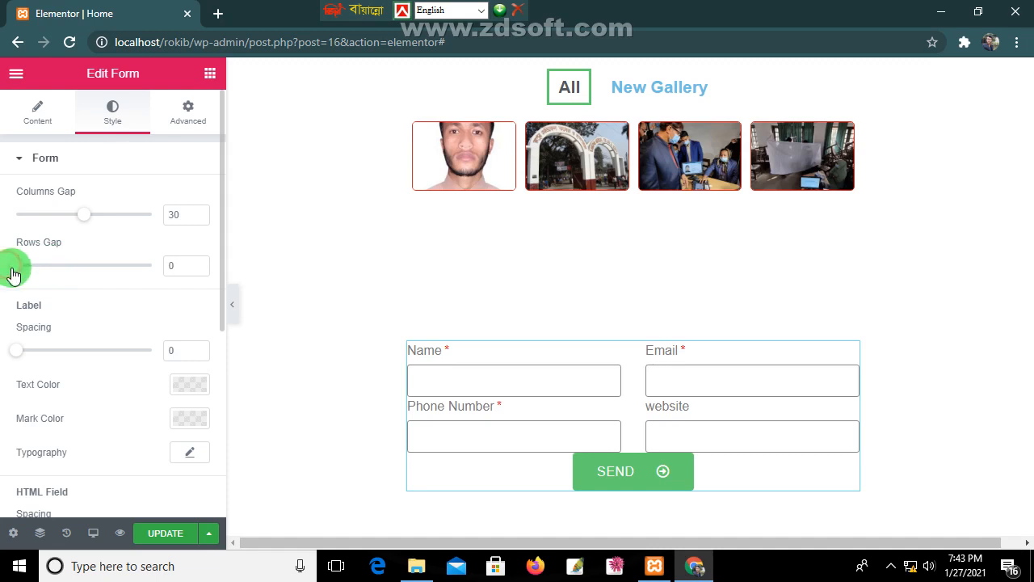
mouse_move(16, 354)
mouse_down()
mouse_move(41, 347)
mouse_move(3, 360)
mouse_up()
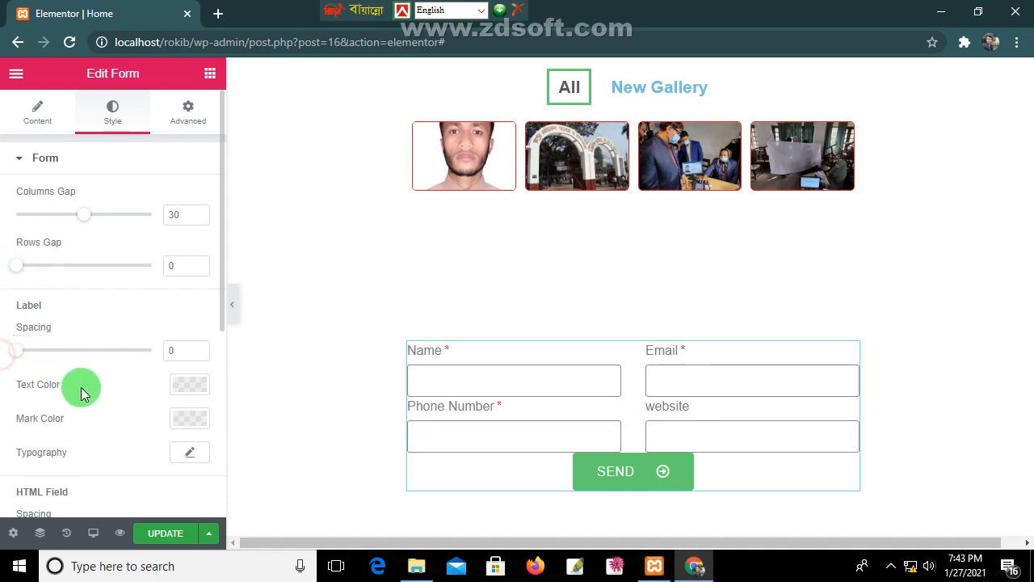
Step: Make label text near-black and the required mark colour red (#FF0808FA)
click(185, 395)
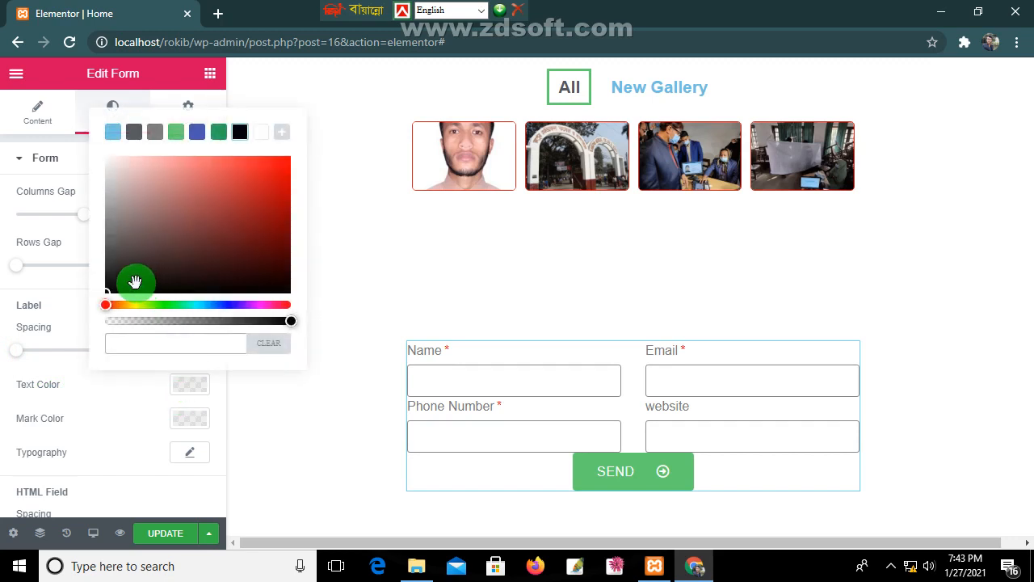
drag(132, 282, 313, 291)
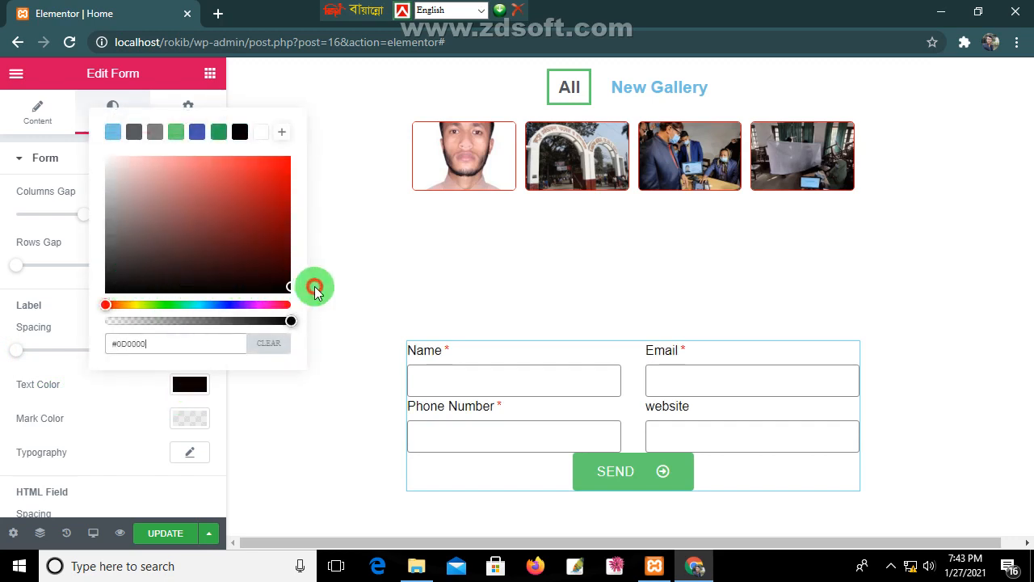
click(187, 419)
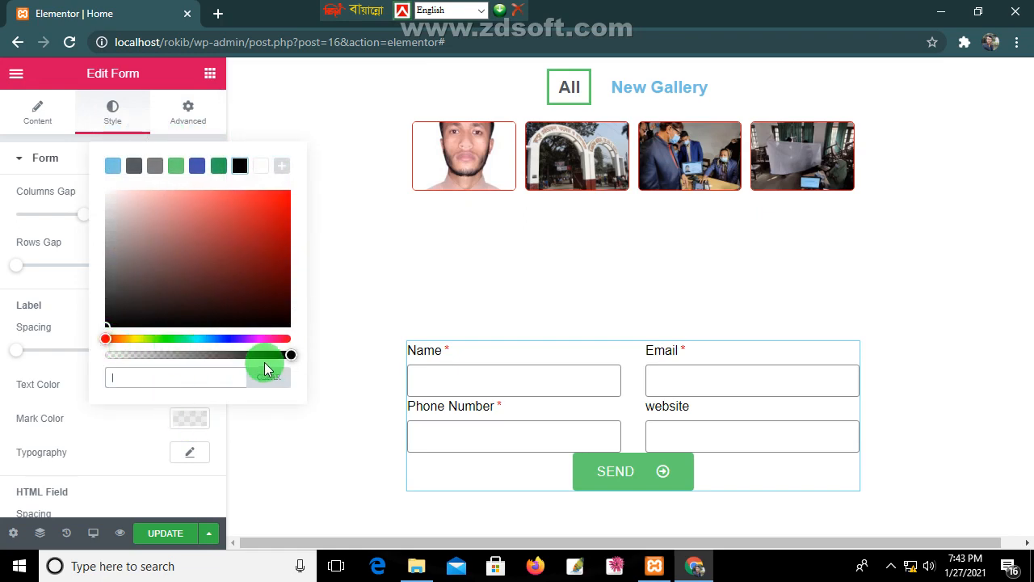
drag(291, 352, 287, 178)
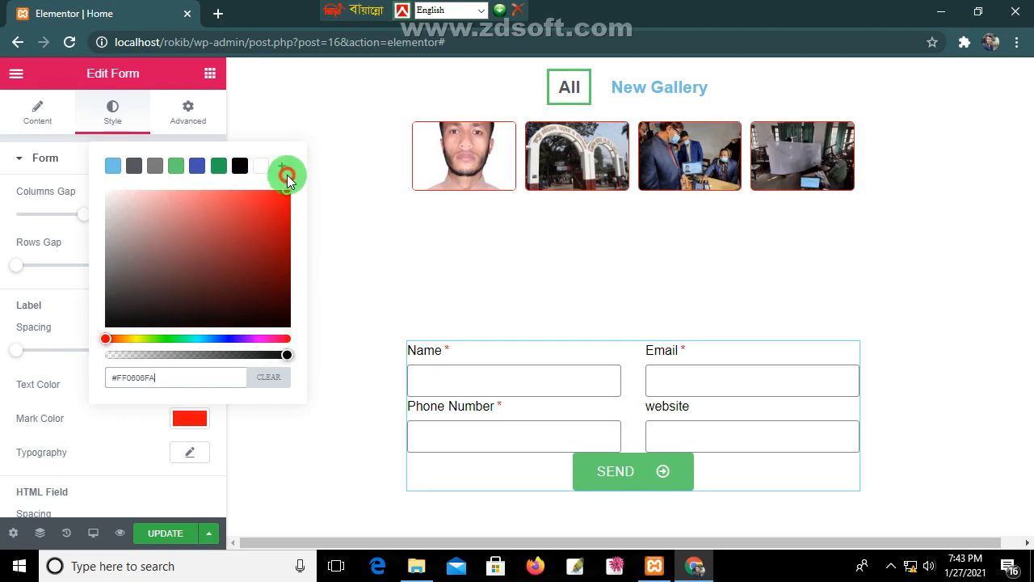
click(190, 452)
Step: Set the label font family to Roboto and enlarge the labels to 20px
scroll(191, 462, down, 1)
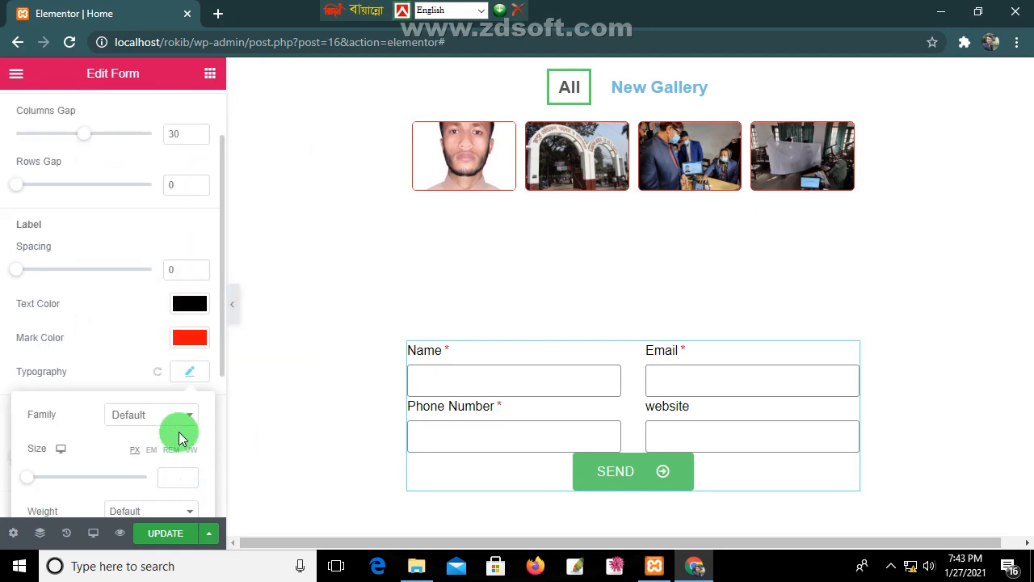
click(181, 428)
click(184, 422)
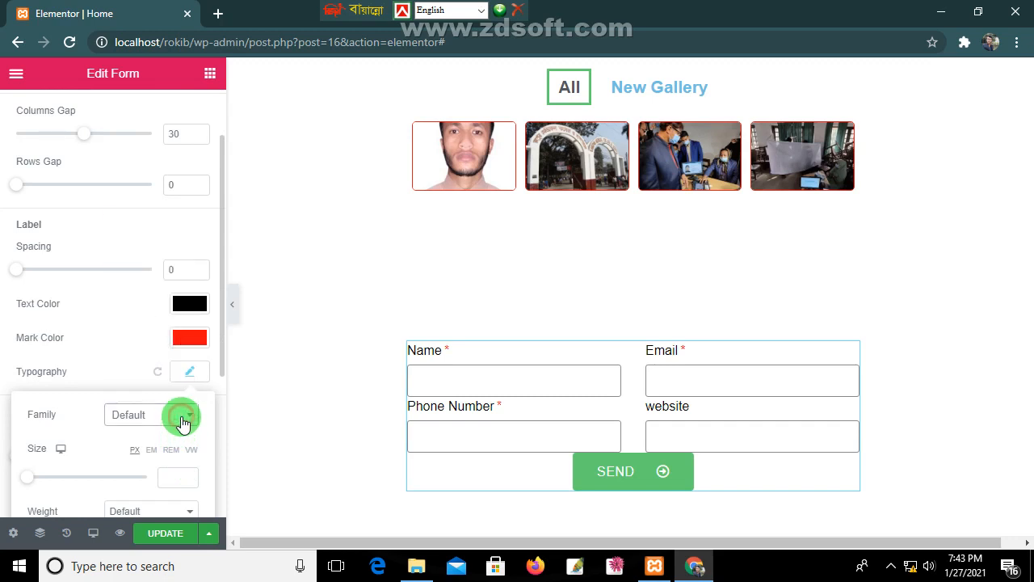
click(182, 421)
text(ro)
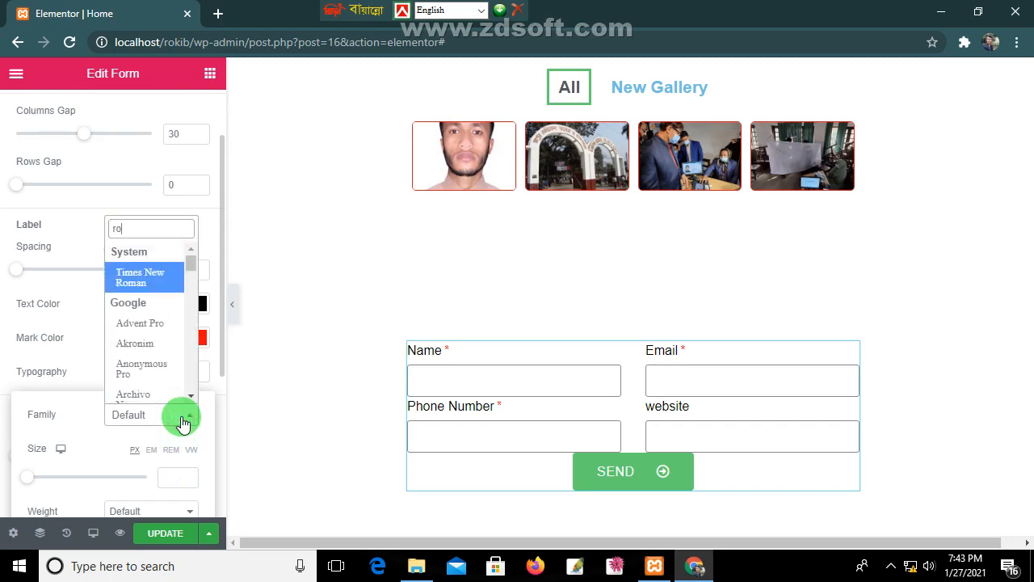
text(bo)
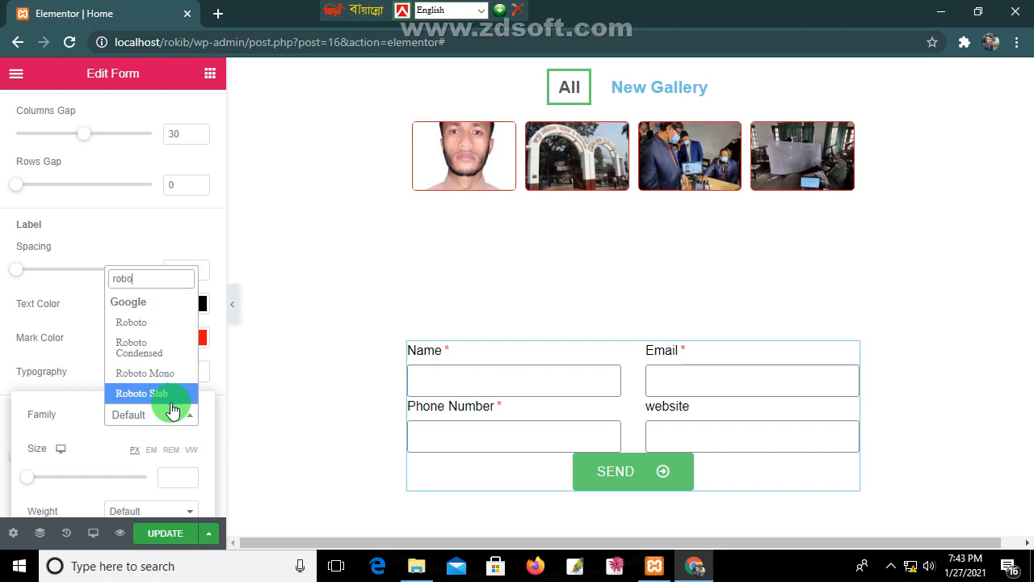
click(162, 322)
scroll(180, 415, down, 1)
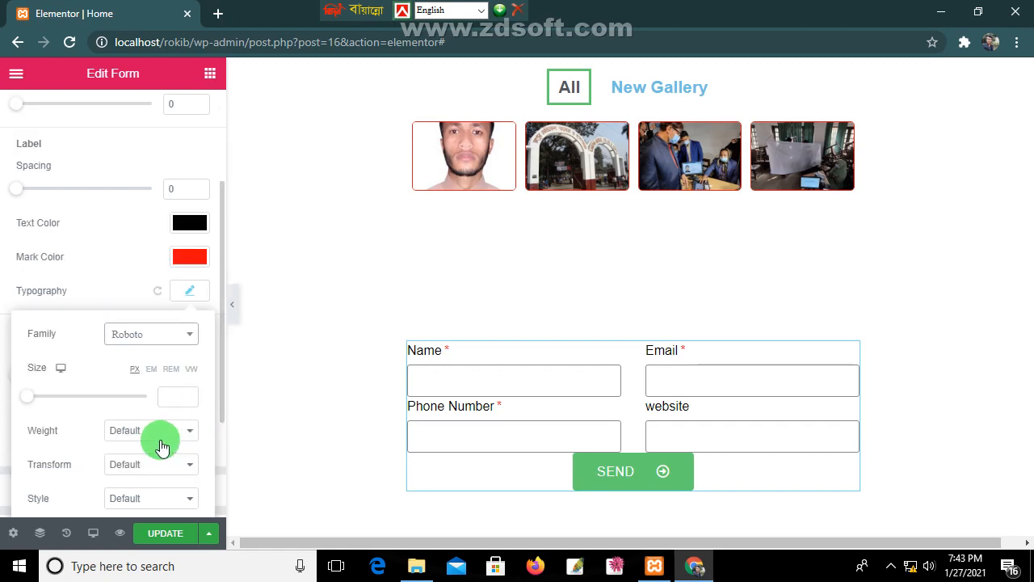
drag(33, 402, 42, 405)
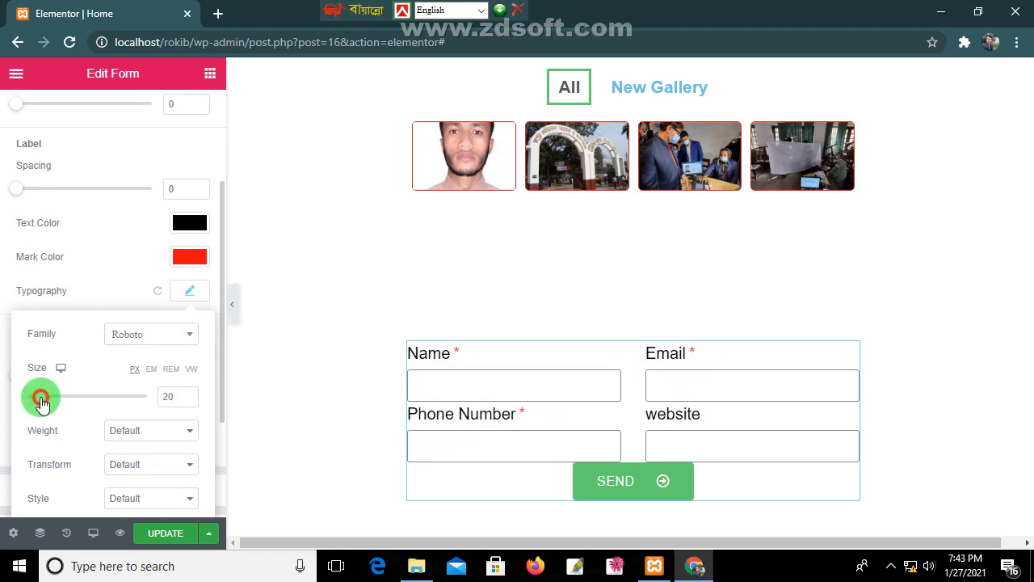
Step: Make the labels weight 500, uppercase and oblique
click(139, 443)
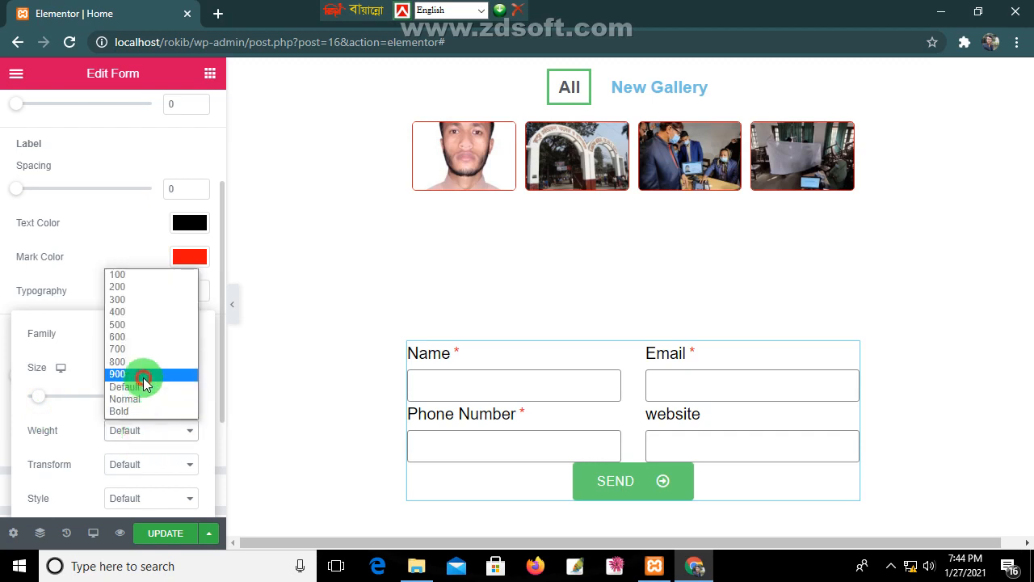
click(145, 375)
click(157, 437)
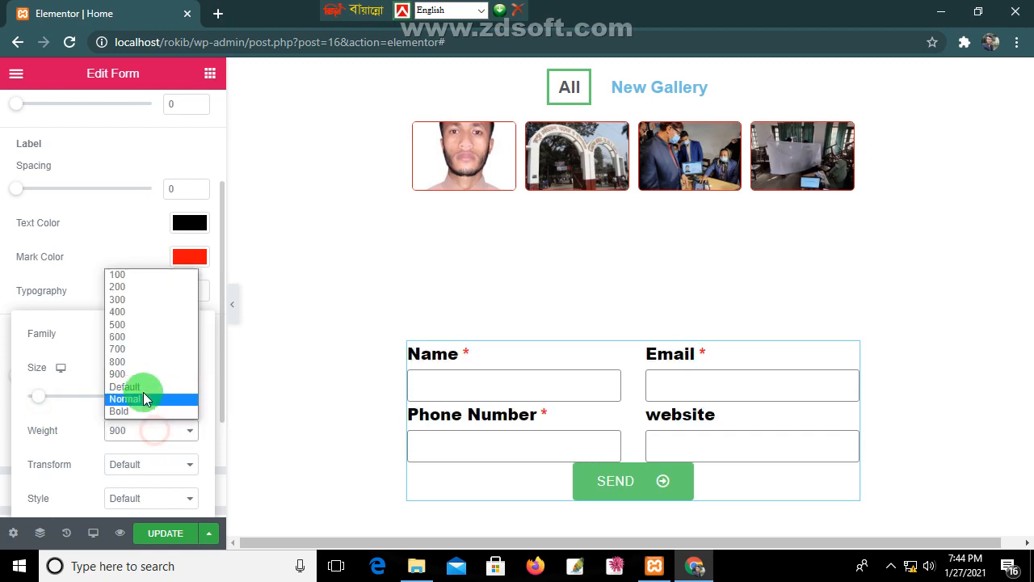
click(133, 330)
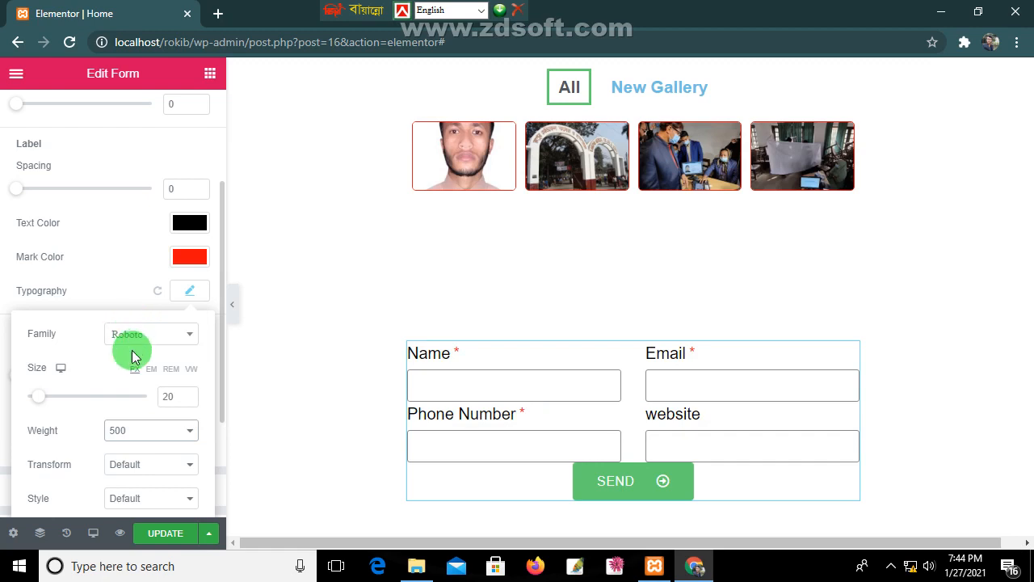
click(119, 463)
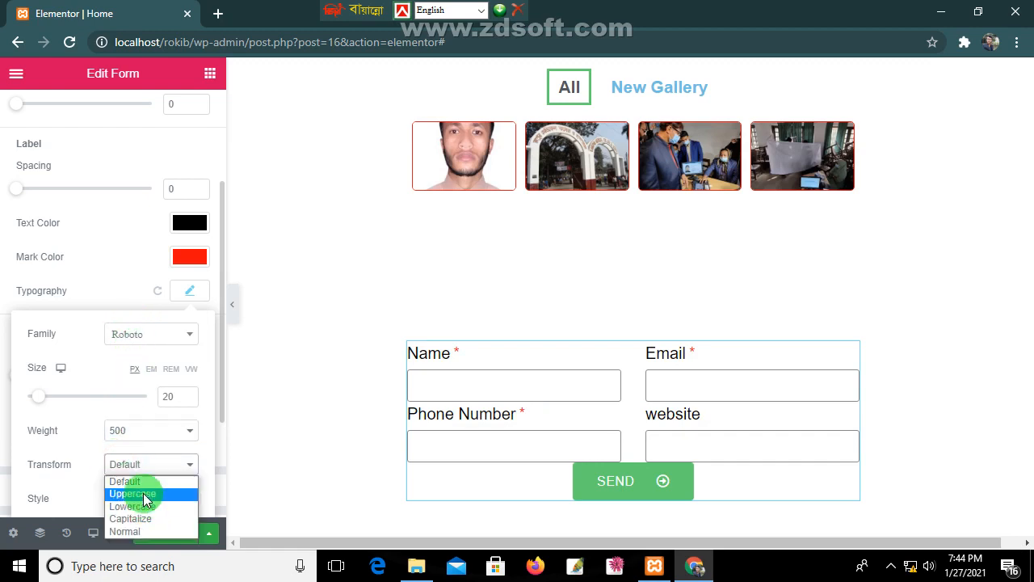
click(144, 493)
scroll(150, 443, down, 1)
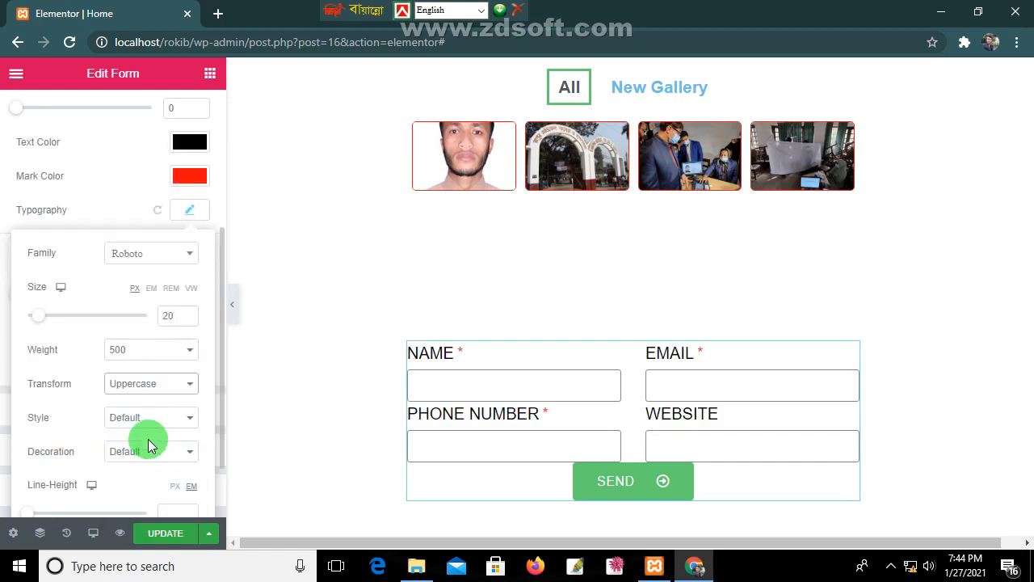
click(152, 420)
click(158, 471)
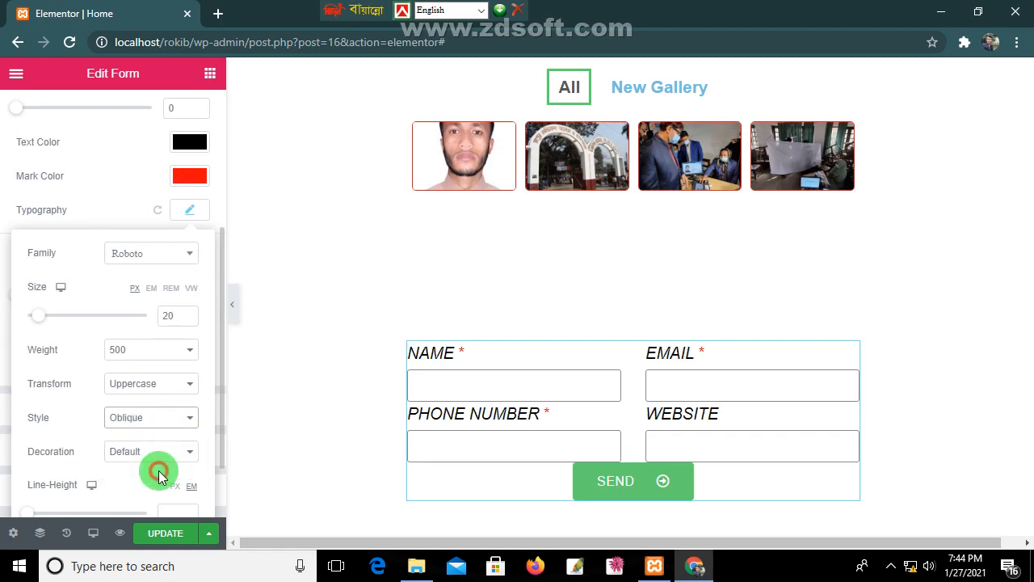
Step: Give the labels no decoration, 1.8em line height and 0.6 letter spacing
scroll(144, 441, down, 1)
click(151, 369)
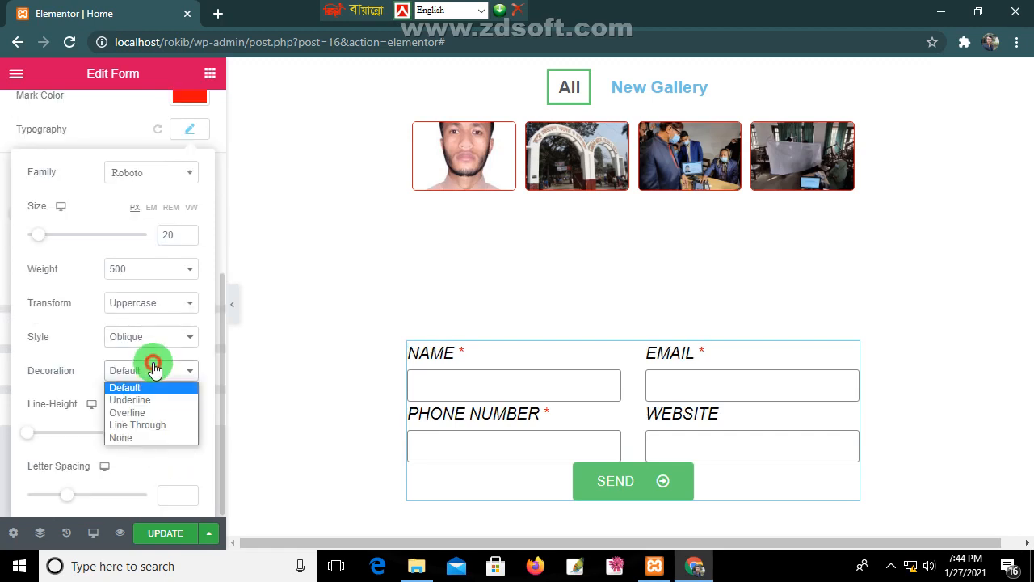
click(148, 437)
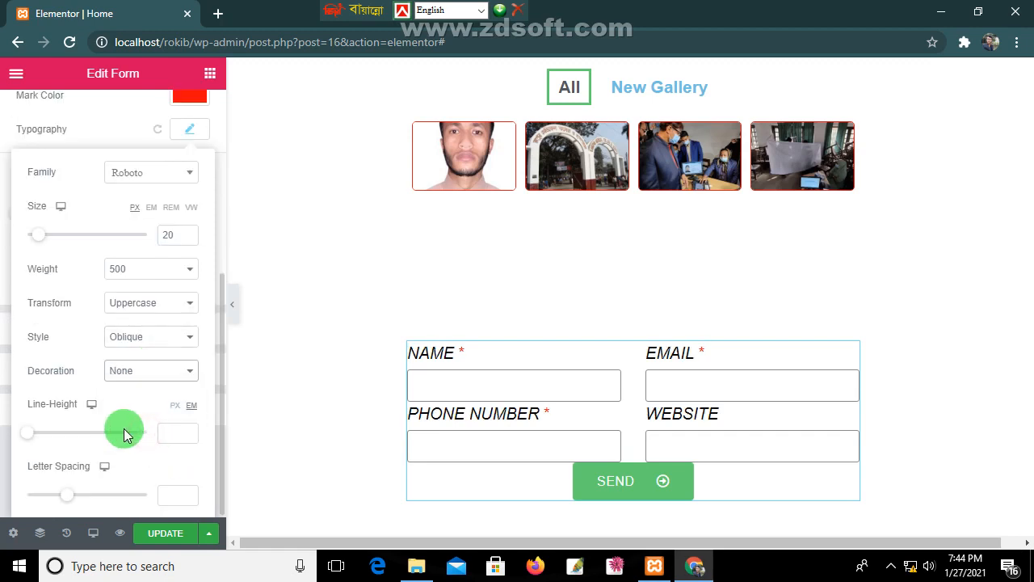
mouse_move(23, 435)
mouse_down()
mouse_move(52, 435)
mouse_move(43, 435)
mouse_up()
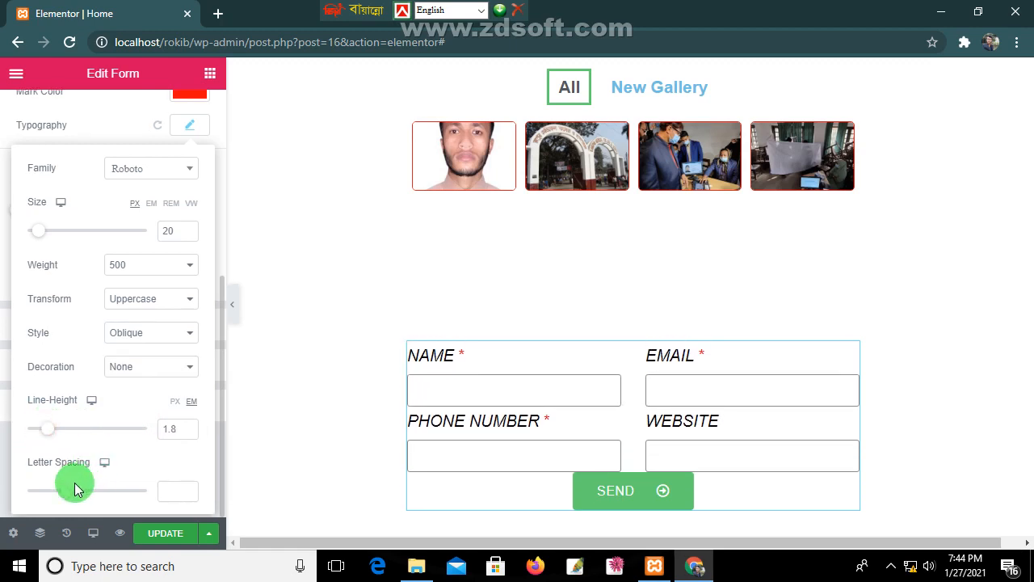
mouse_move(67, 496)
mouse_down()
mouse_move(81, 495)
mouse_move(32, 497)
mouse_move(71, 497)
mouse_up()
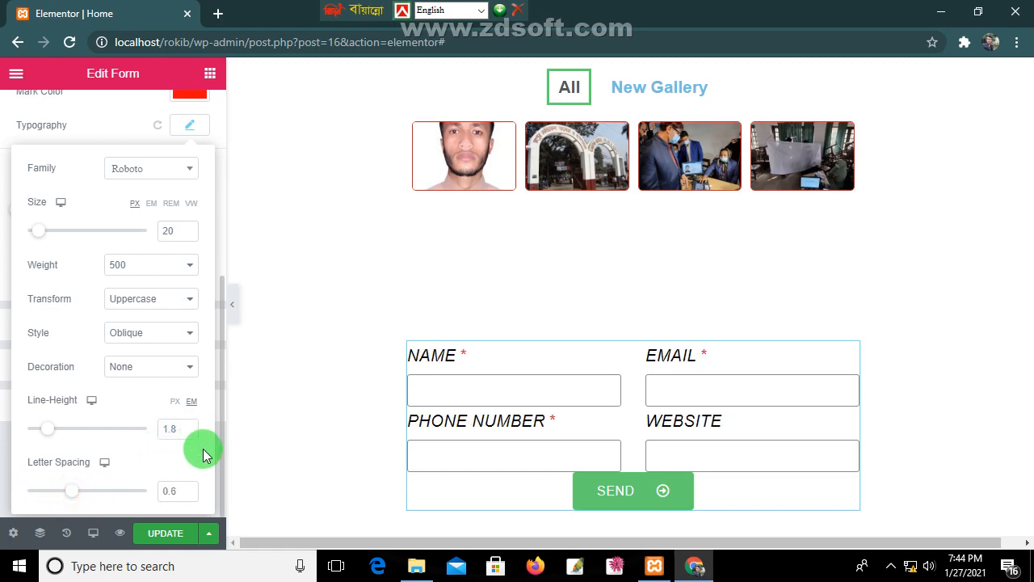
scroll(134, 121, up, 3)
scroll(135, 121, down, 3)
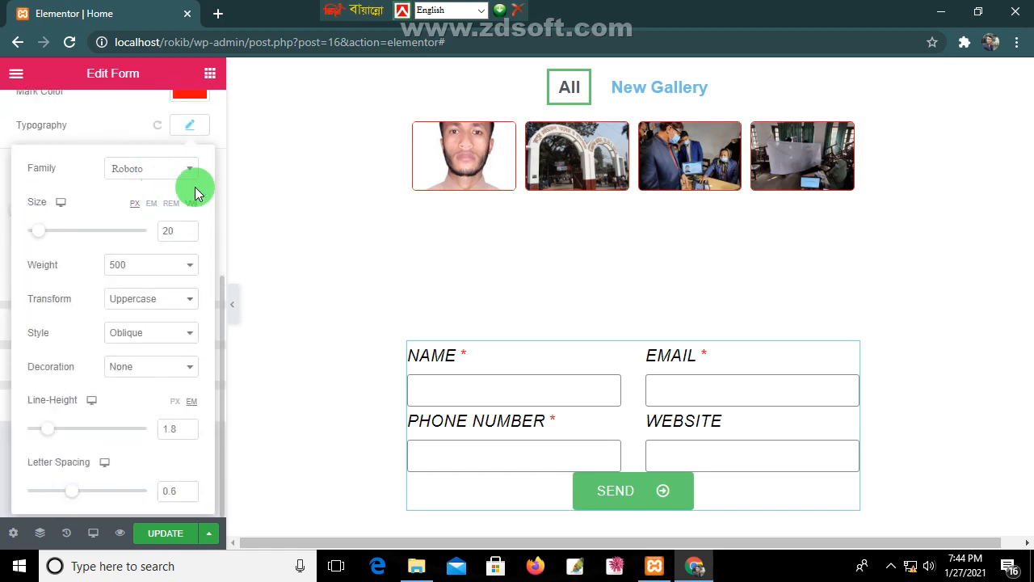
click(196, 128)
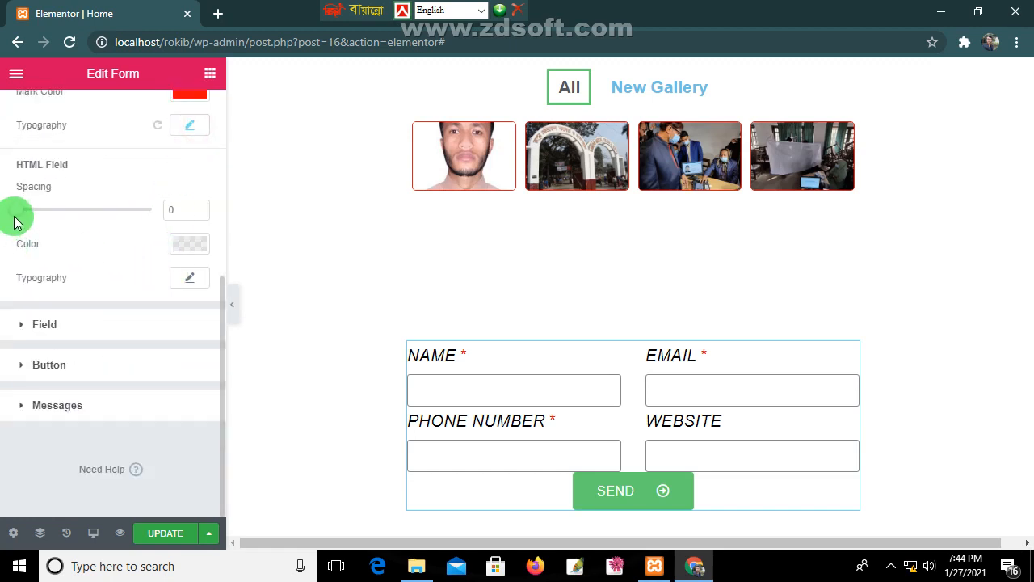
Step: Give the HTML field typography the Arizonia font at 57px size
mouse_move(15, 218)
mouse_down()
mouse_move(43, 212)
mouse_move(3, 217)
mouse_up()
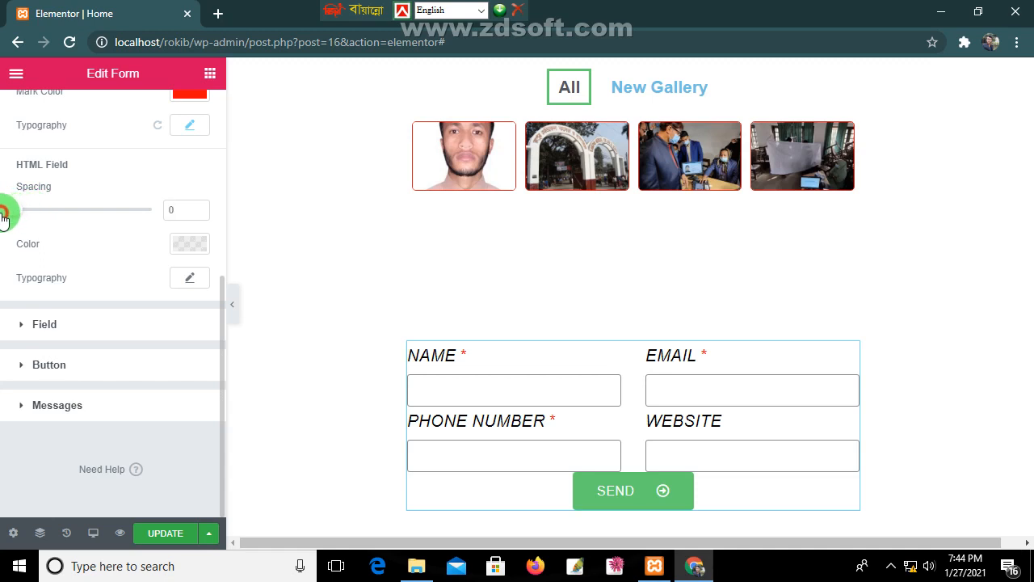
click(194, 279)
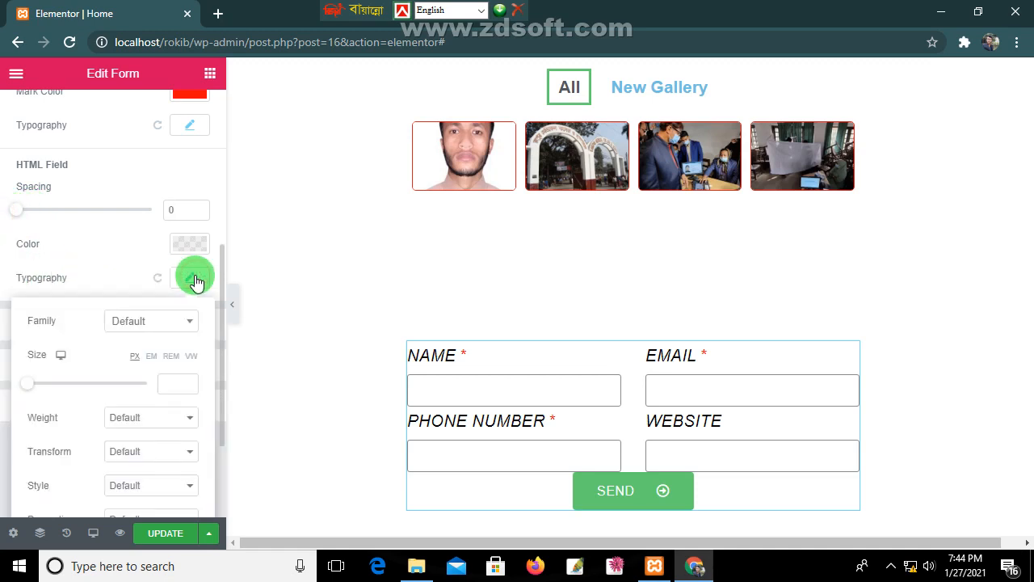
click(162, 321)
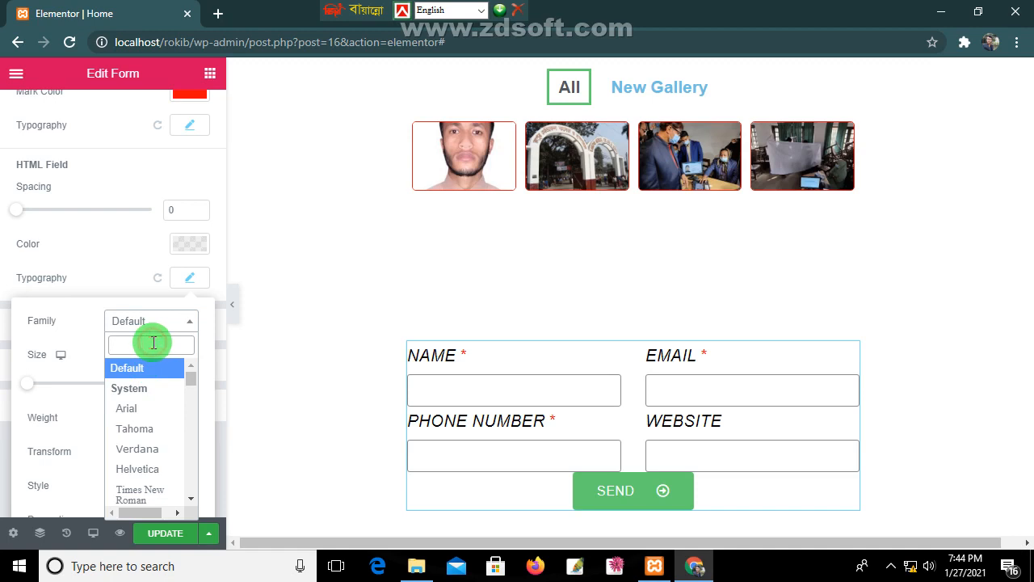
scroll(143, 469, down, 10)
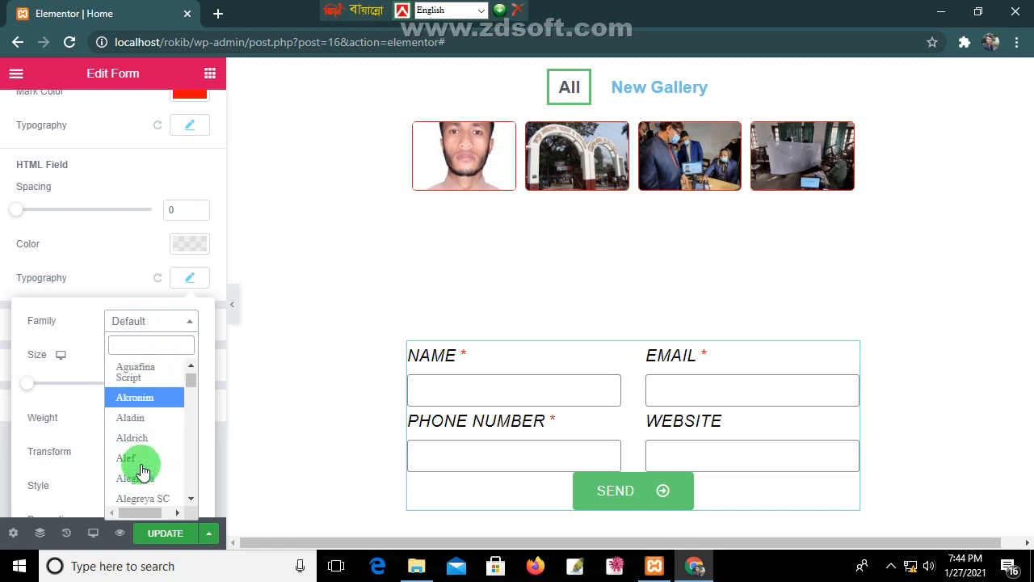
scroll(143, 468, down, 15)
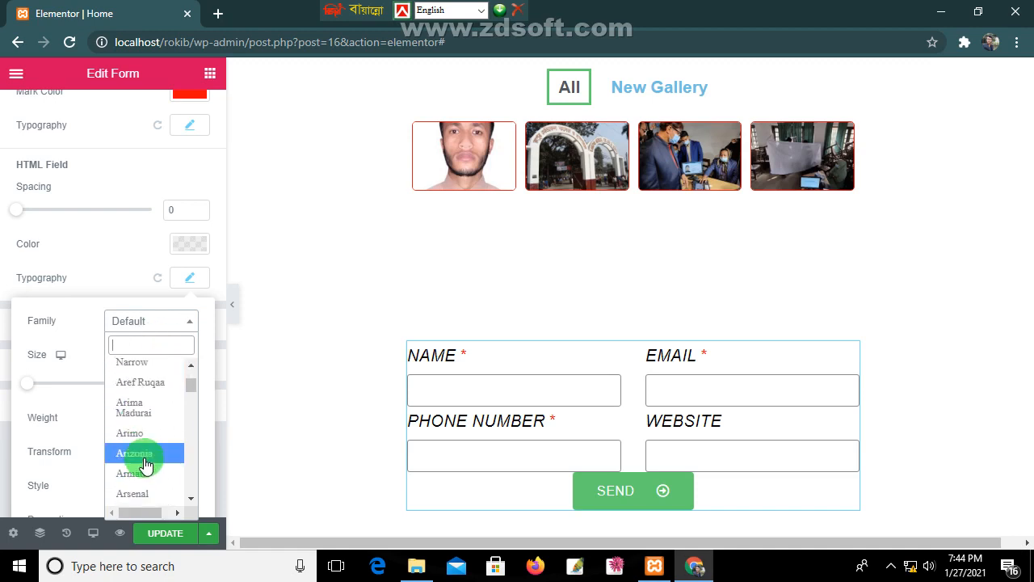
scroll(146, 464, down, 3)
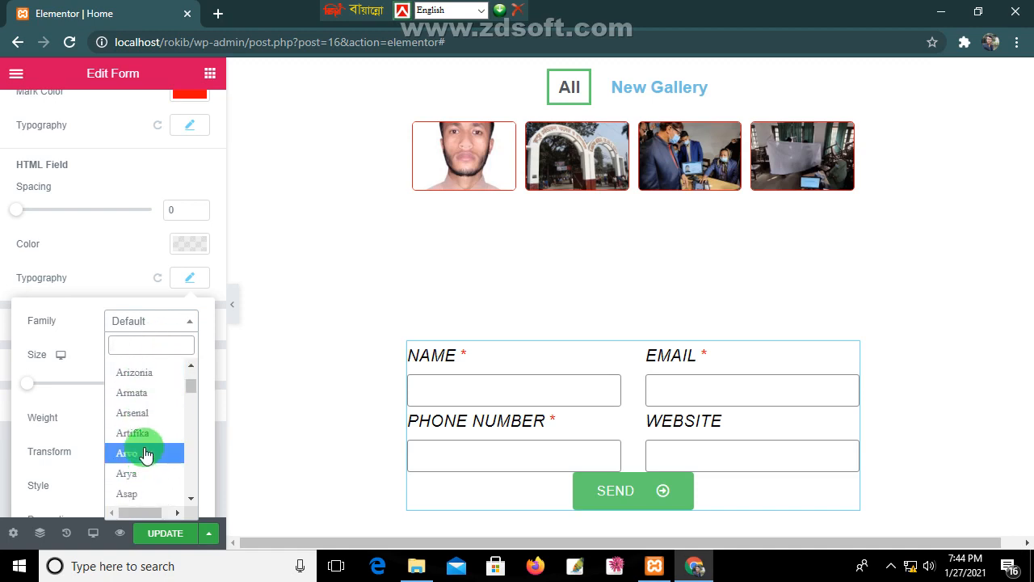
click(144, 376)
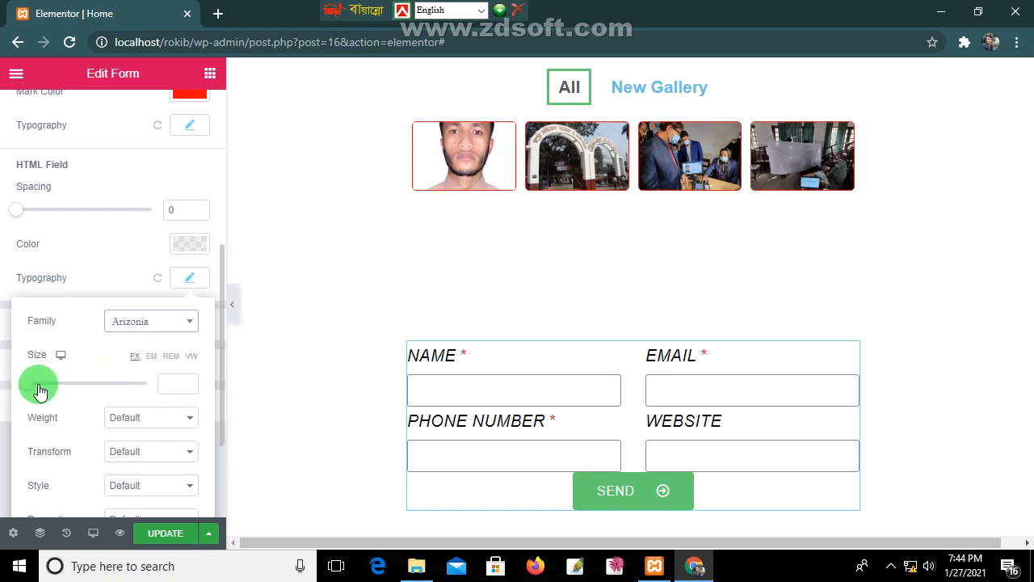
drag(26, 388, 59, 389)
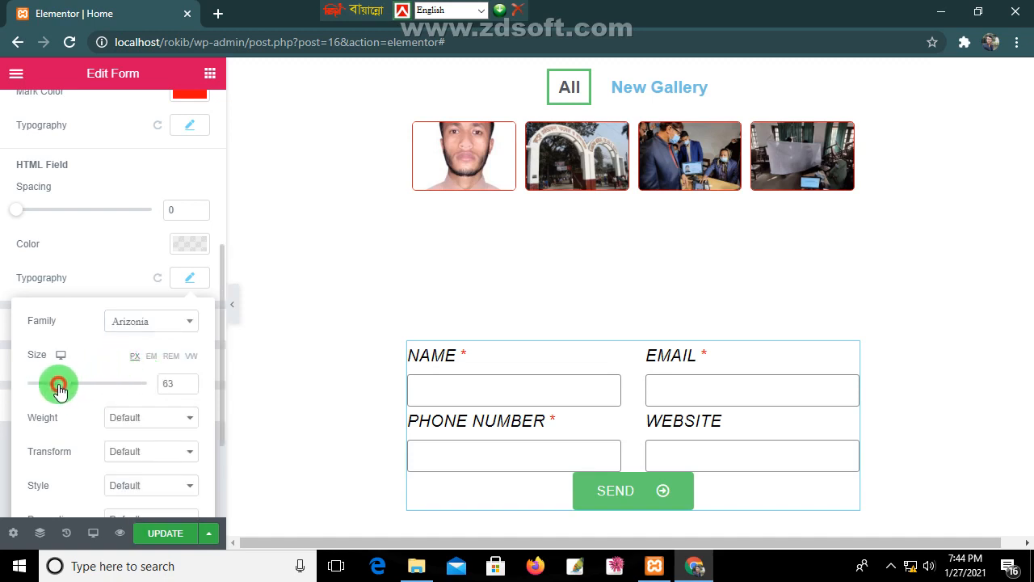
scroll(206, 436, down, 1)
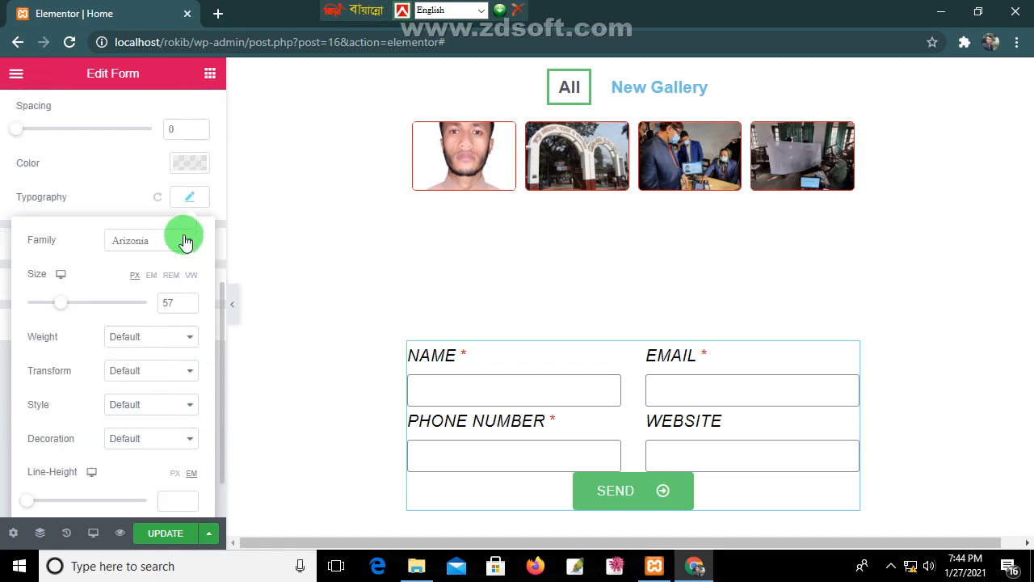
click(190, 198)
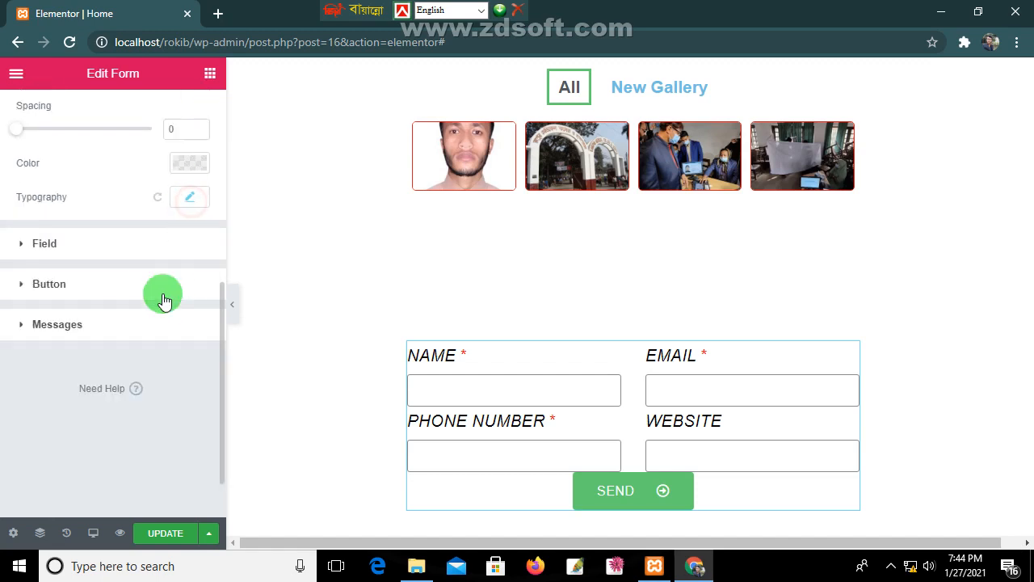
Step: Set the input fields' text colour to green #23A455 and background to red #FF0000
click(22, 246)
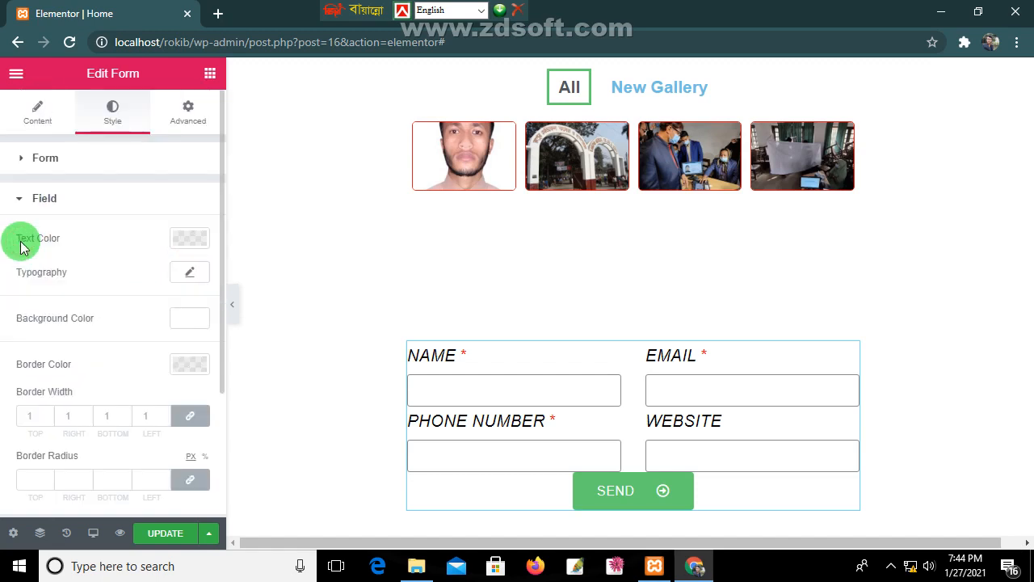
click(207, 240)
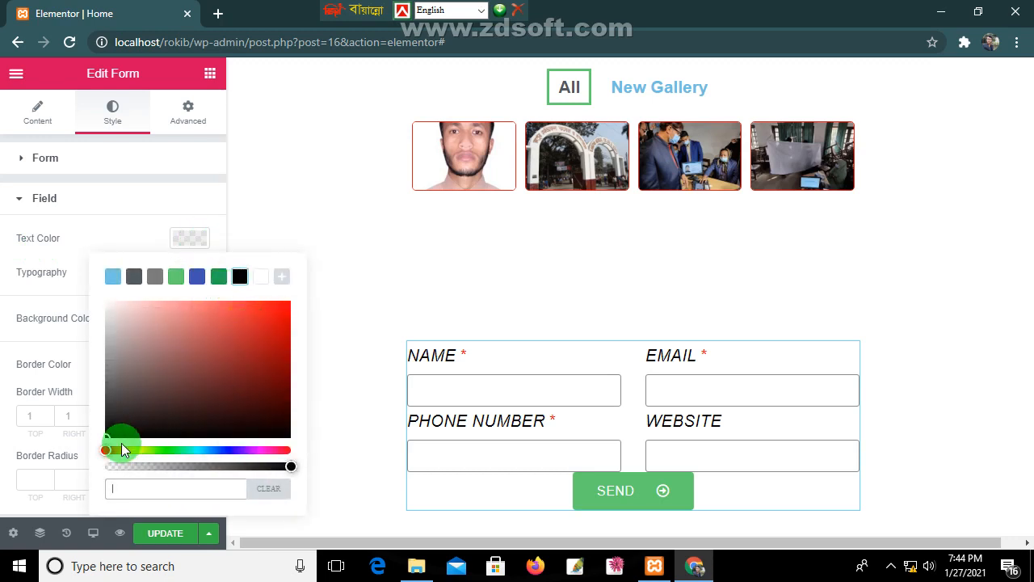
click(219, 277)
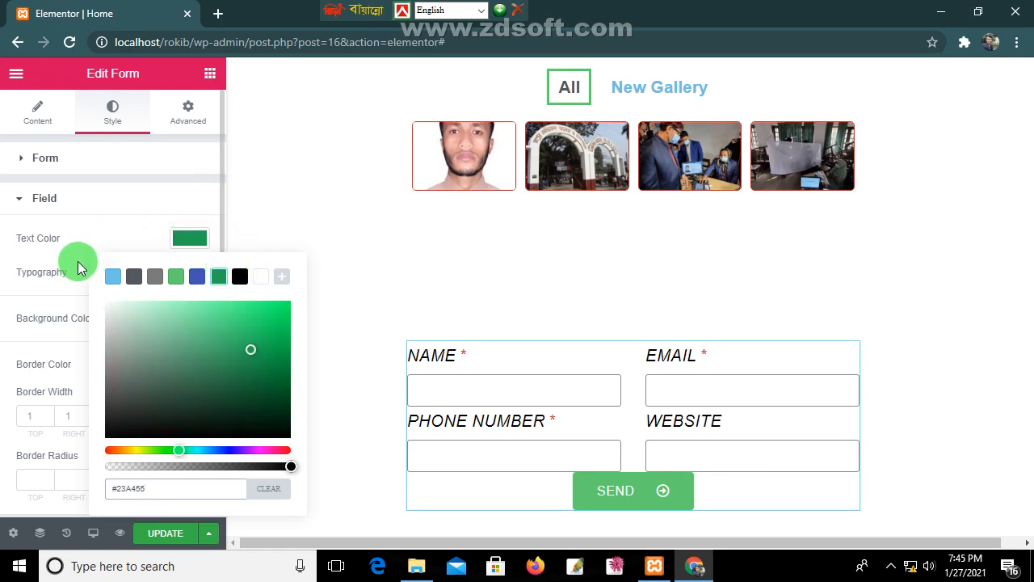
click(69, 253)
click(198, 271)
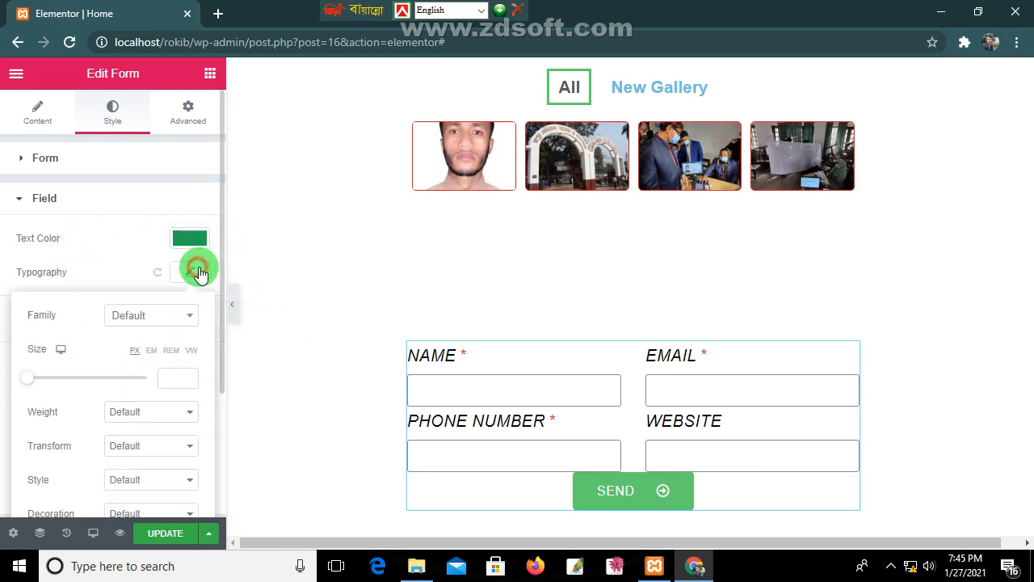
click(198, 272)
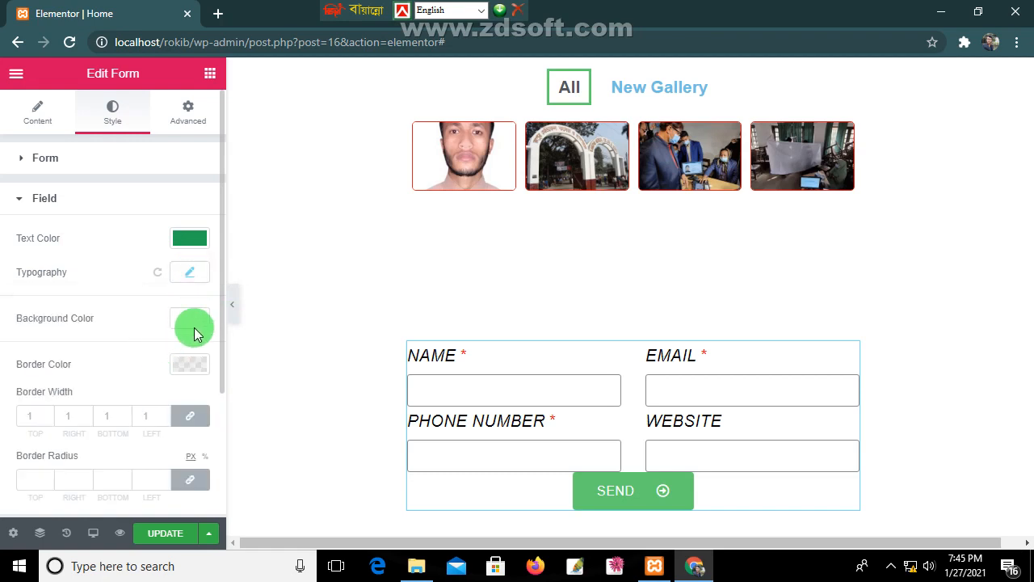
click(194, 327)
click(416, 119)
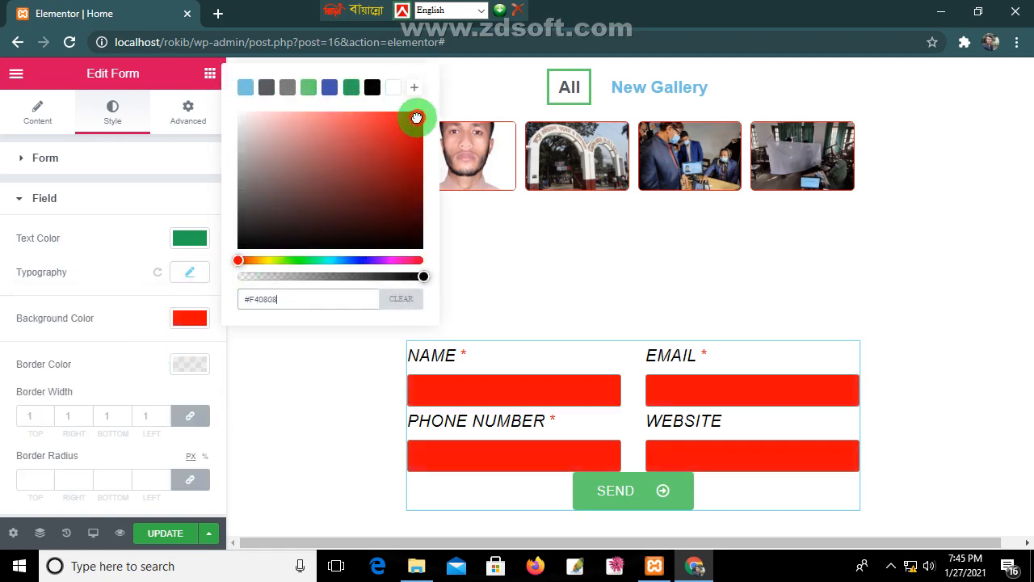
mouse_move(417, 112)
mouse_down()
mouse_move(380, 157)
mouse_move(289, 196)
mouse_move(247, 163)
mouse_move(243, 115)
mouse_move(296, 132)
mouse_move(418, 132)
mouse_move(428, 113)
mouse_up()
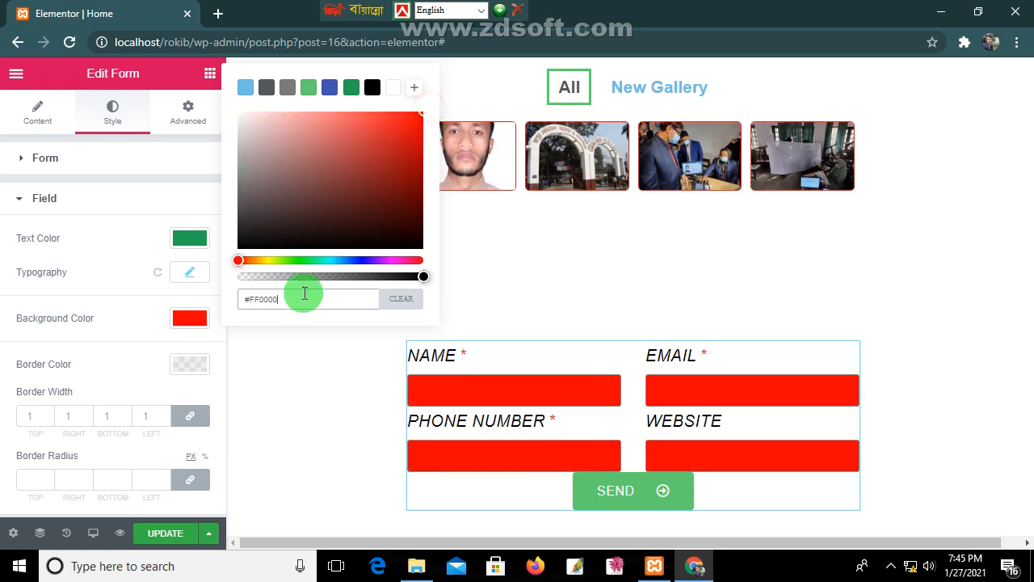
Step: Set the input fields' border colour to dark green #23A455
click(183, 366)
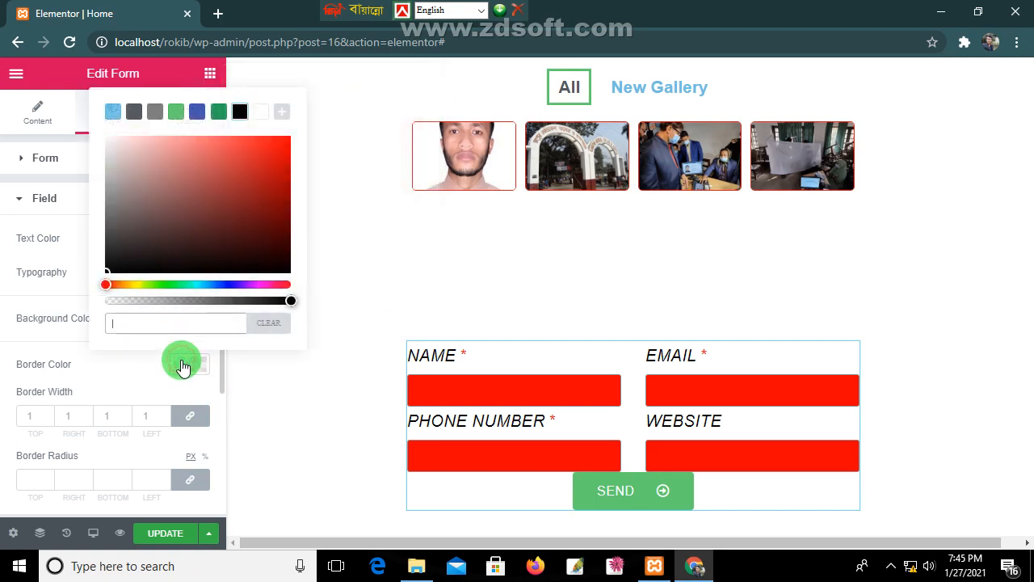
click(272, 172)
drag(272, 188, 286, 280)
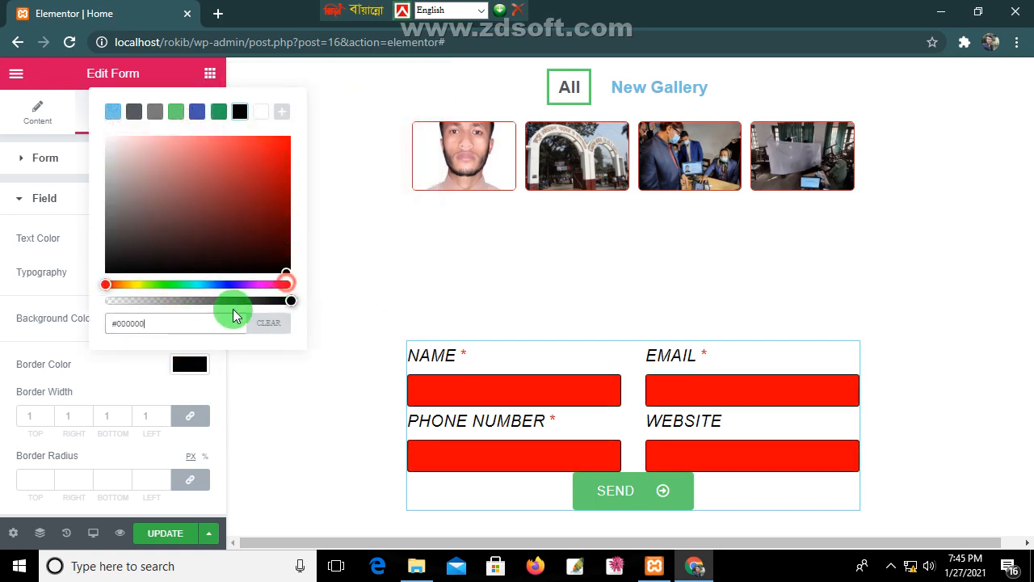
click(175, 283)
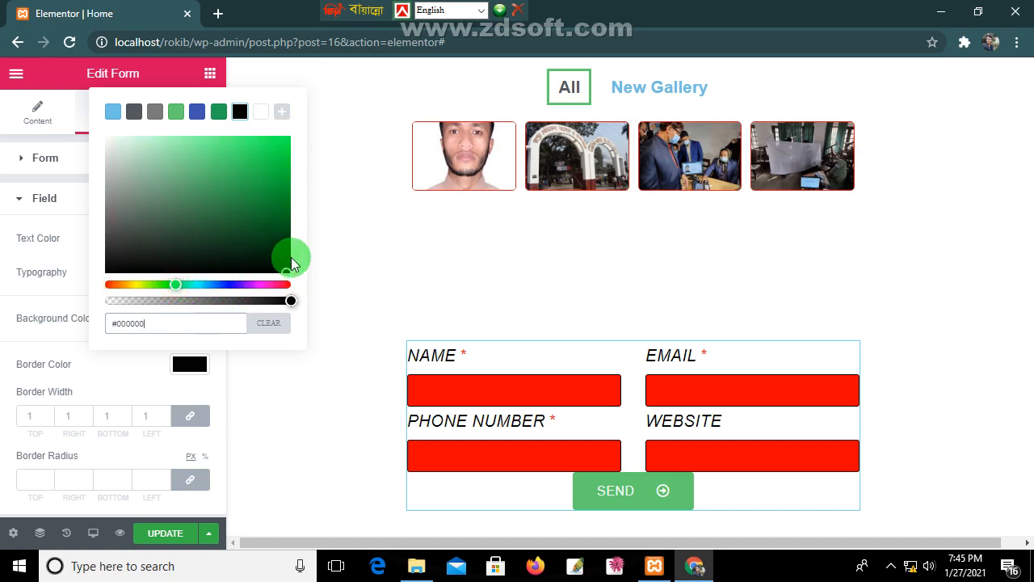
drag(283, 271, 261, 167)
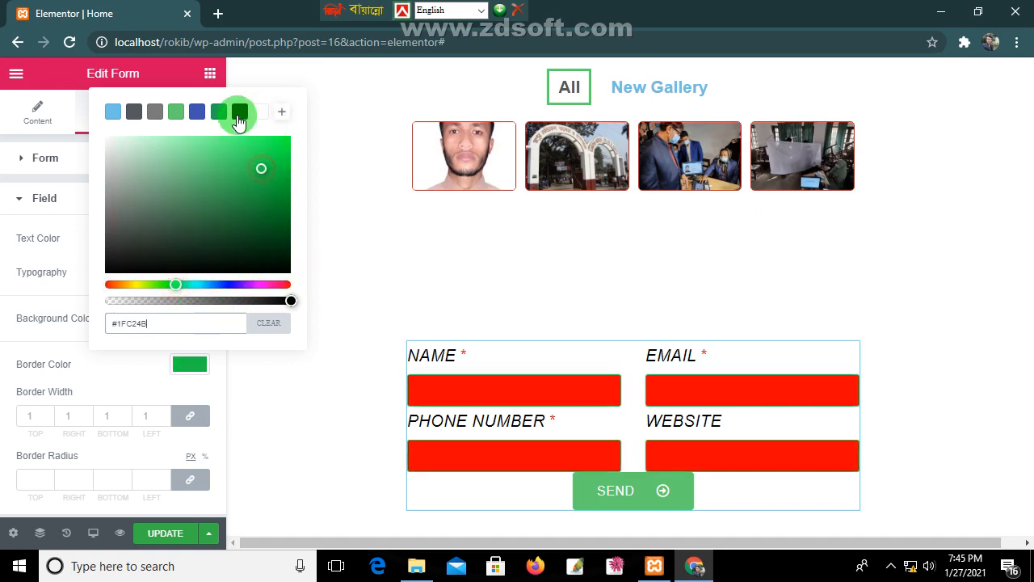
click(216, 112)
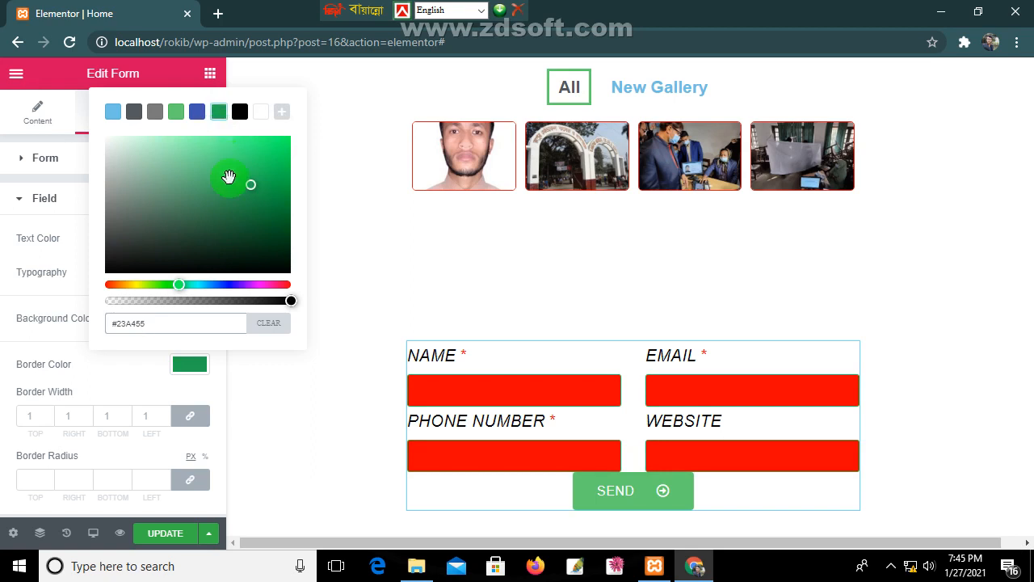
click(74, 344)
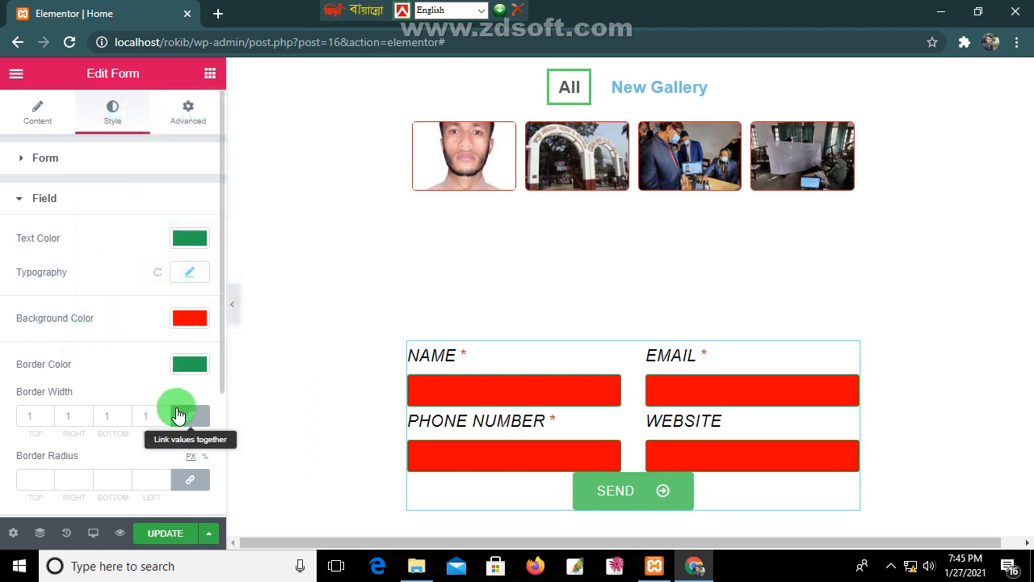
Step: Make the field borders 5 px wide with a 9 px border radius
click(46, 414)
click(46, 413)
click(46, 414)
click(46, 414)
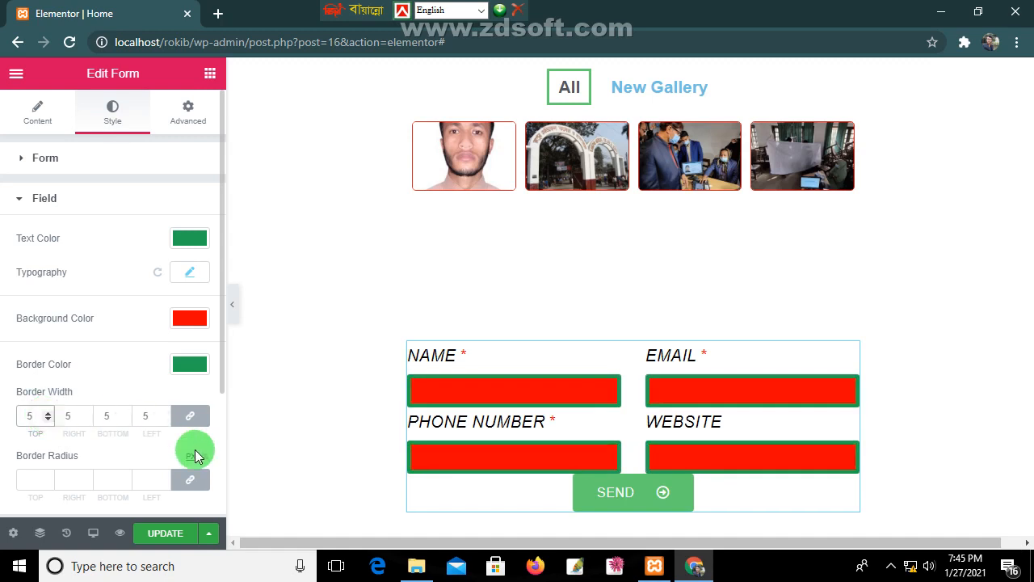
scroll(54, 428, down, 1)
click(46, 397)
click(46, 398)
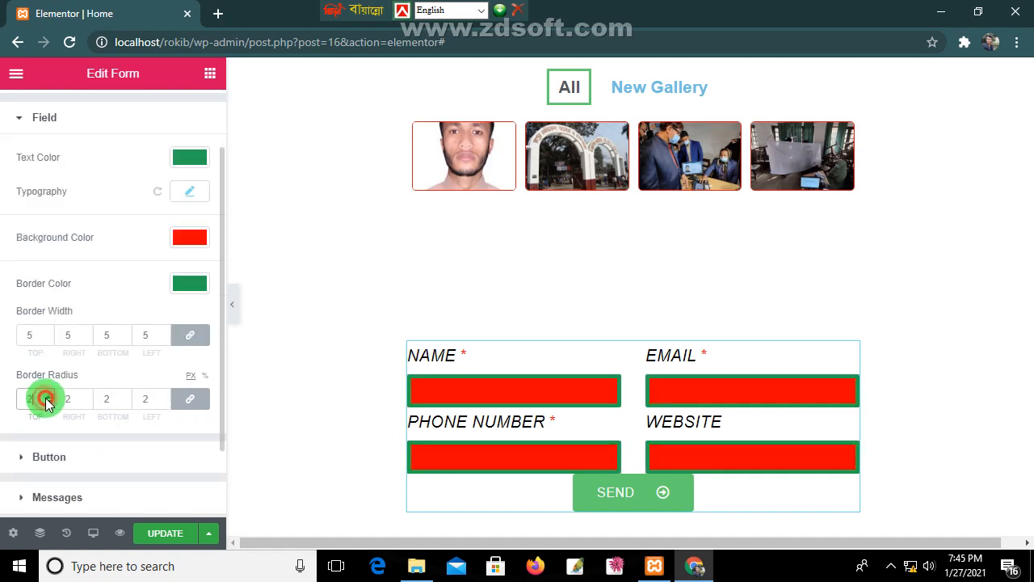
click(46, 398)
click(46, 398)
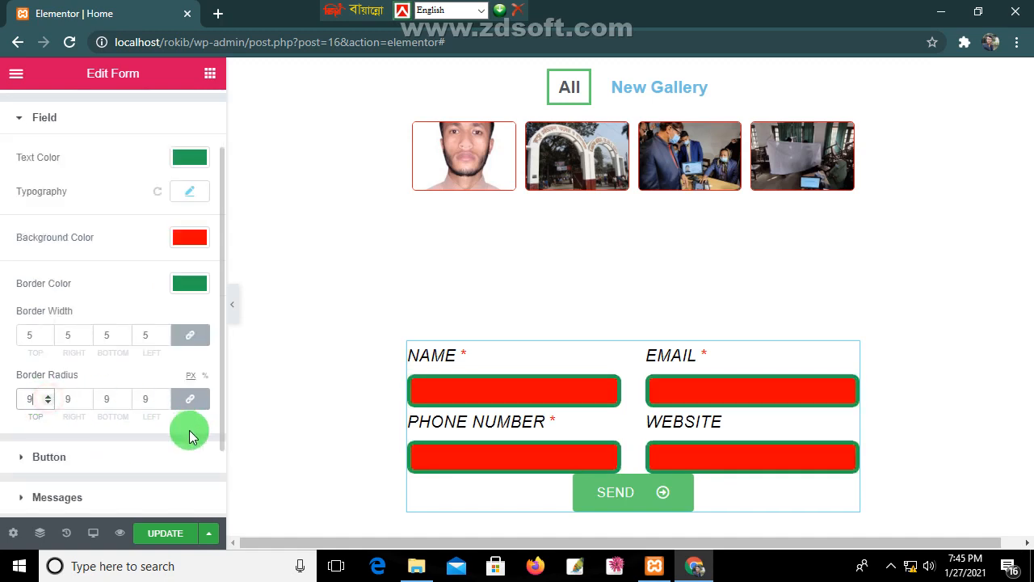
scroll(162, 432, down, 1)
click(25, 372)
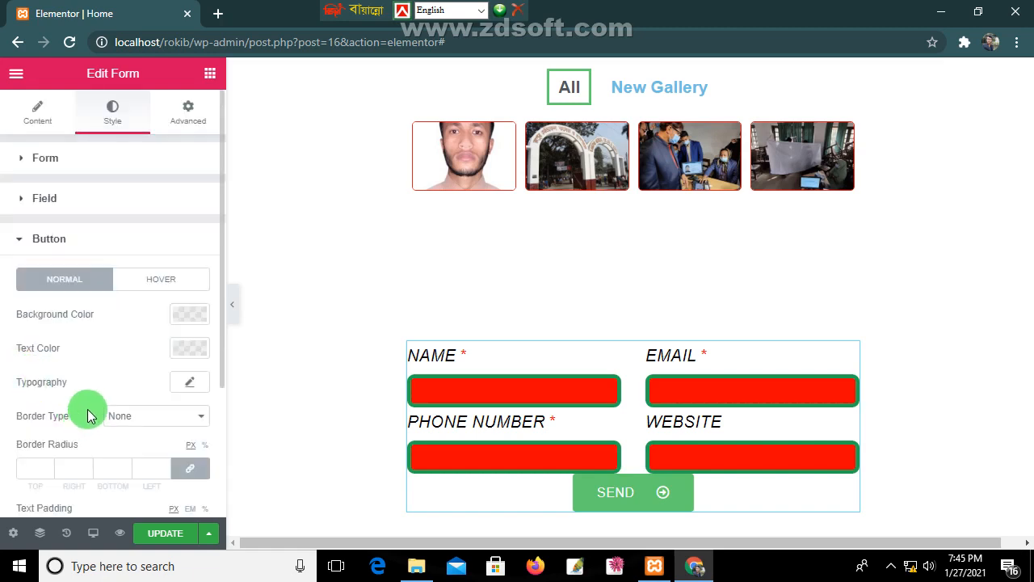
Step: Give the SEND button a dark blue background and white #FFFFFF text
click(197, 314)
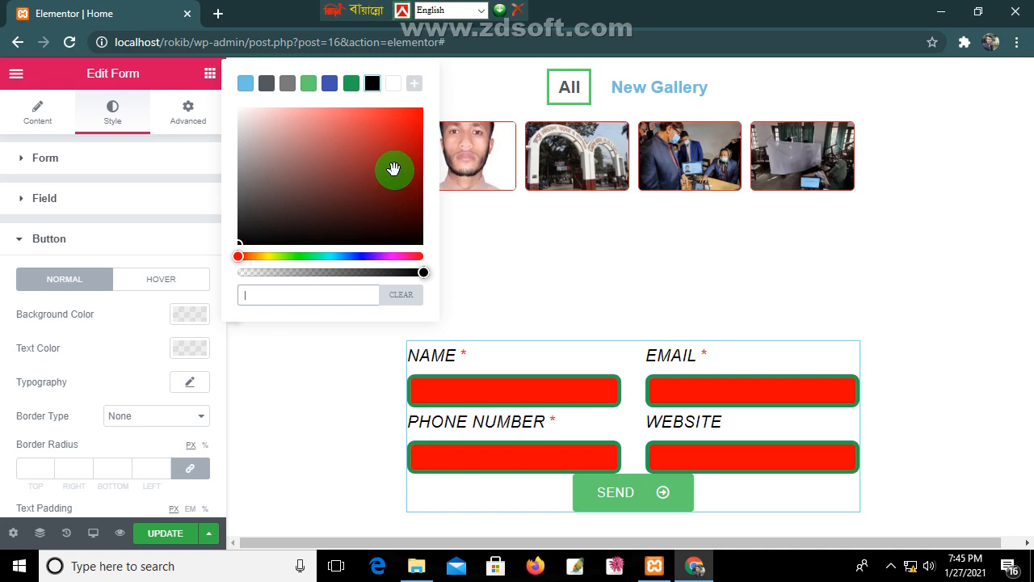
drag(393, 169, 361, 185)
click(351, 256)
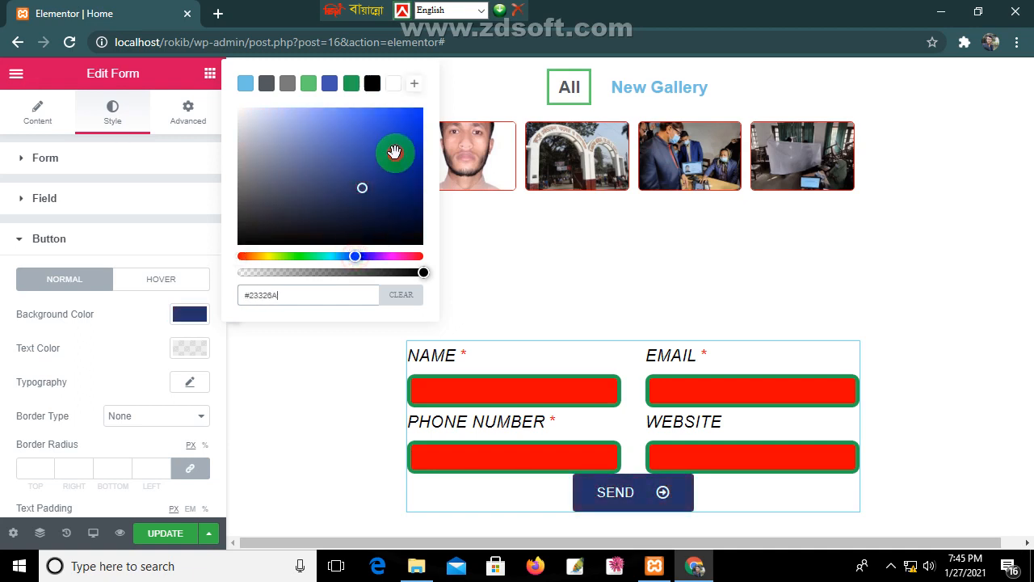
mouse_move(395, 150)
mouse_down()
mouse_move(395, 107)
mouse_move(296, 106)
mouse_move(360, 115)
mouse_move(397, 146)
mouse_move(404, 132)
mouse_move(415, 150)
mouse_up()
click(191, 348)
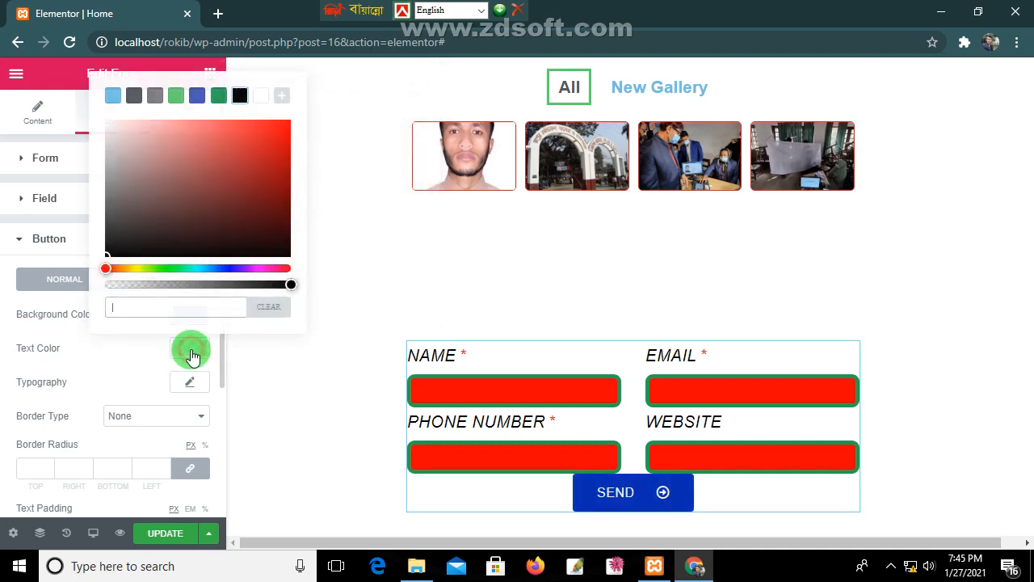
click(259, 150)
drag(259, 146, 72, 115)
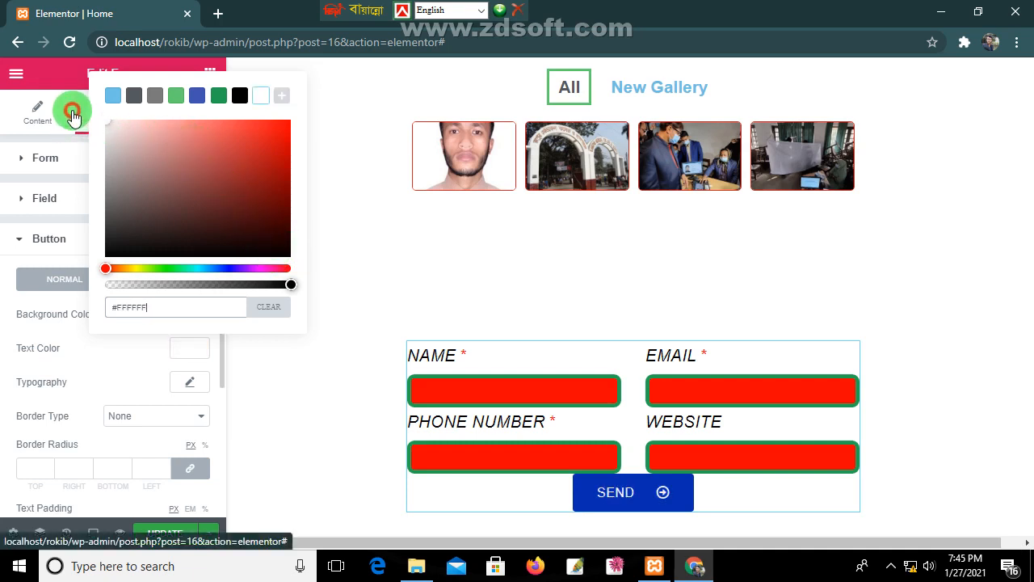
click(127, 346)
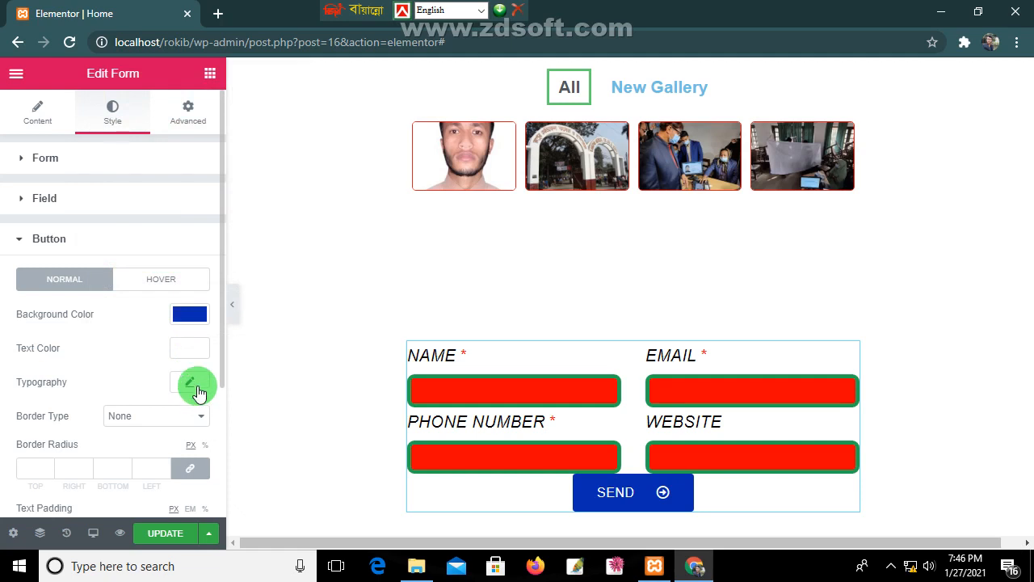
Step: Set the SEND button's border type to Double
scroll(185, 426, down, 1)
click(185, 332)
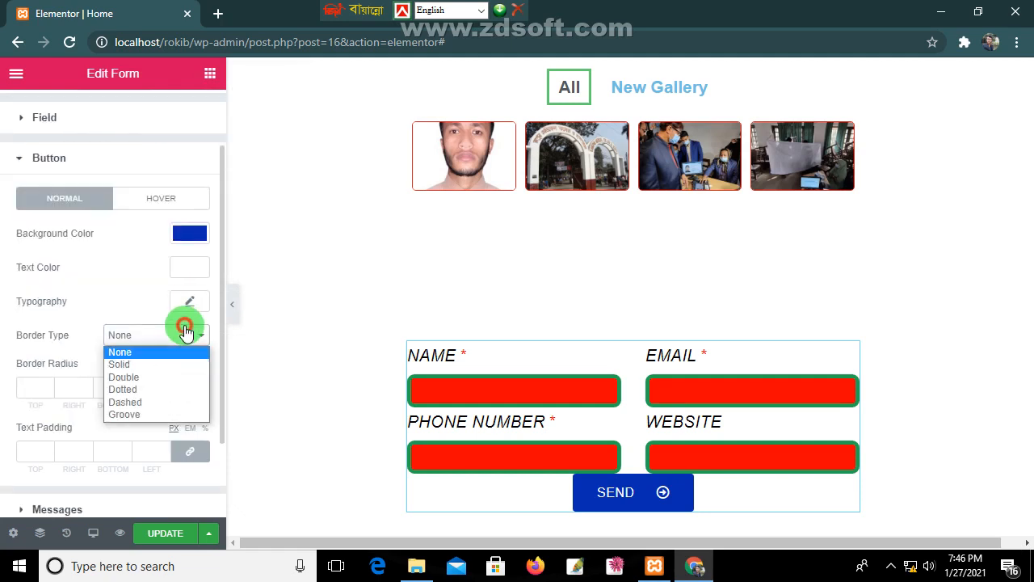
click(139, 377)
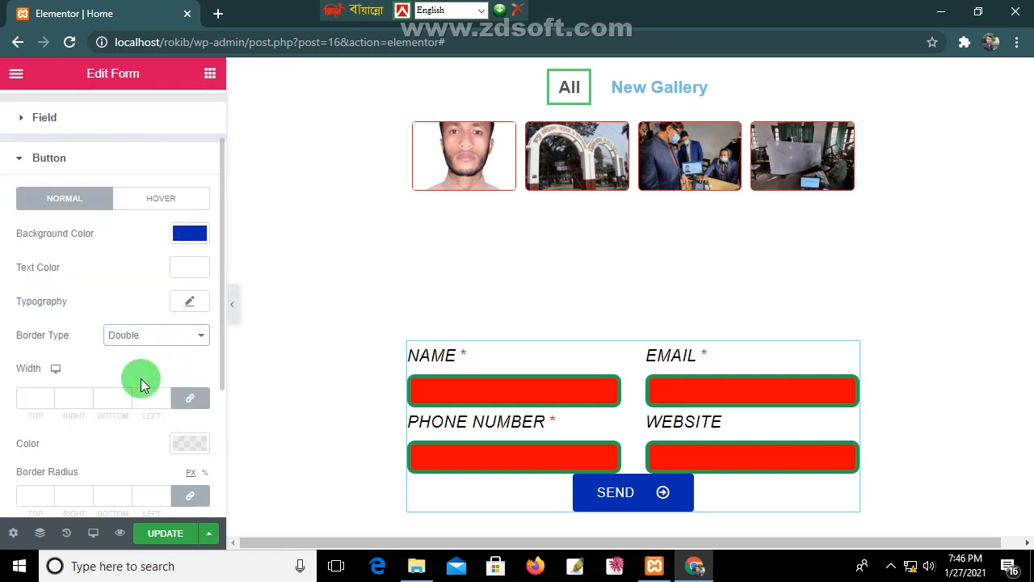
scroll(142, 384, down, 2)
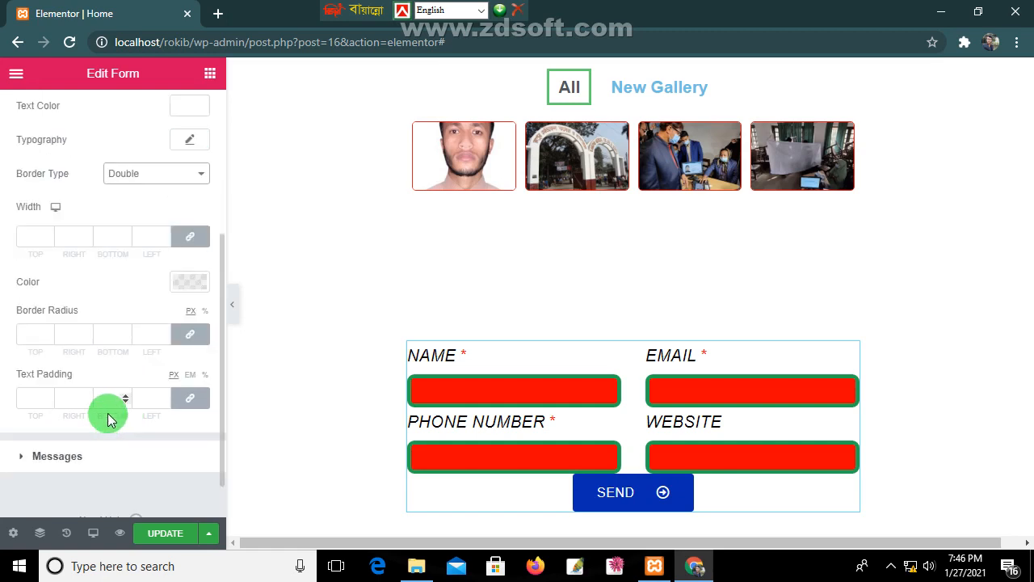
click(37, 456)
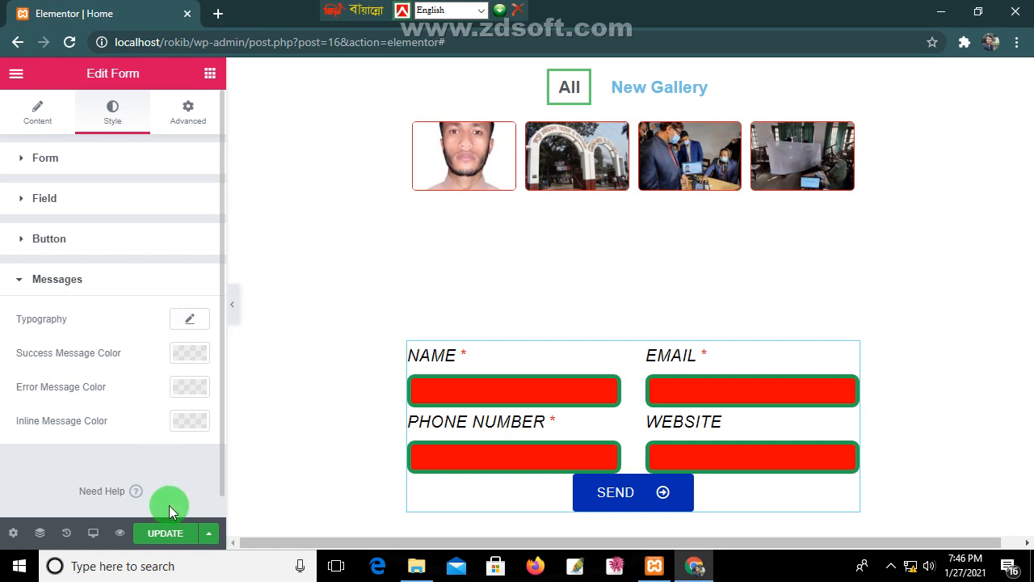
Step: On the Advanced tab, give the form a 5 px margin
click(189, 112)
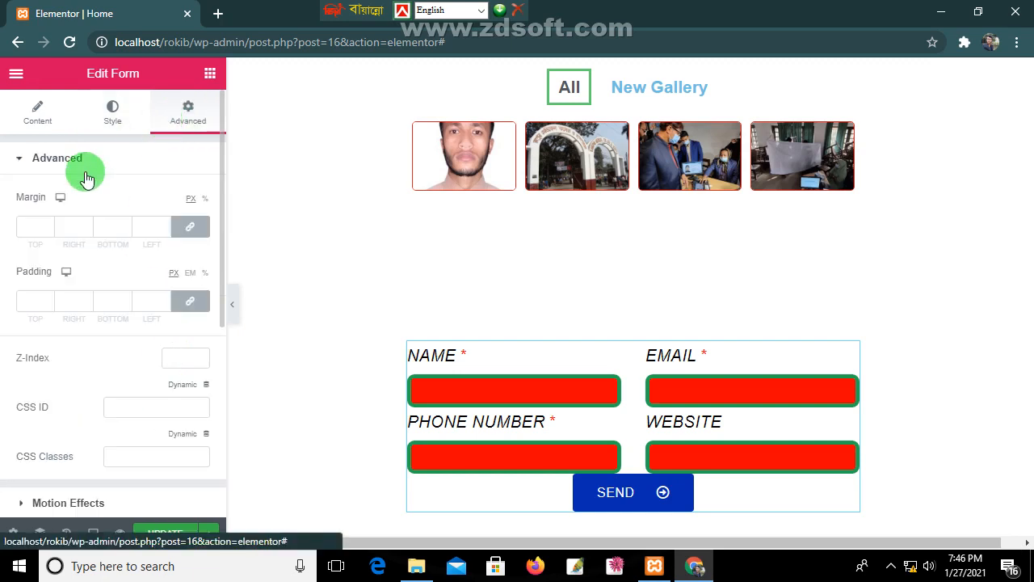
click(49, 226)
click(49, 226)
click(49, 226)
click(49, 225)
click(49, 225)
click(48, 226)
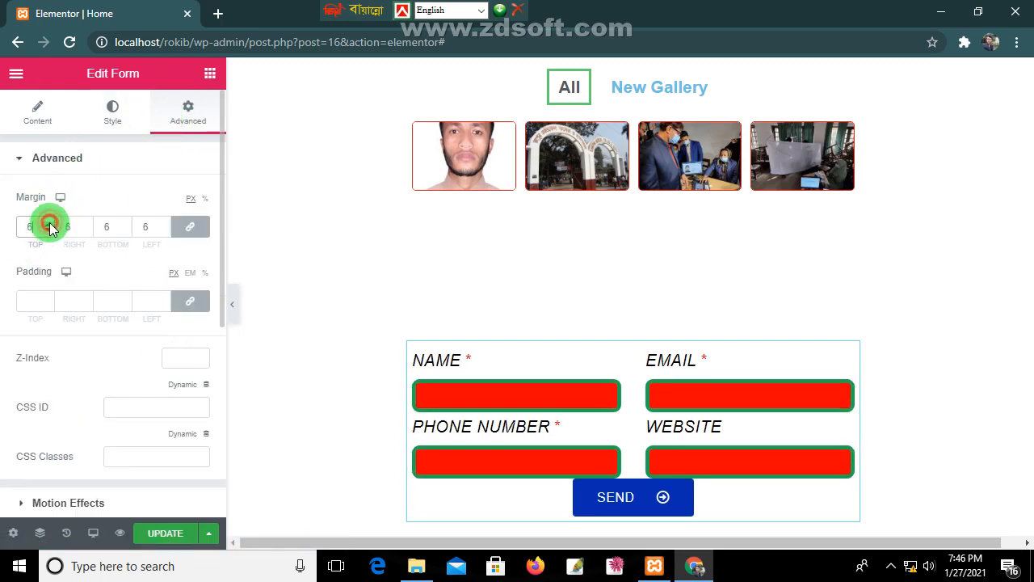
click(48, 231)
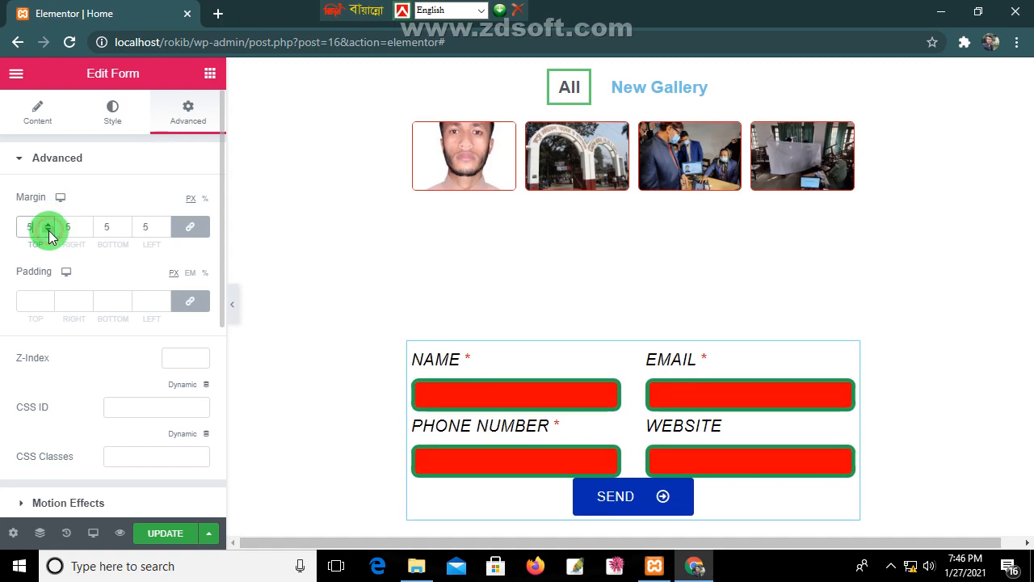
Step: Set the form's padding to 6 and open a new browser tab
click(50, 299)
click(50, 307)
click(50, 306)
click(51, 306)
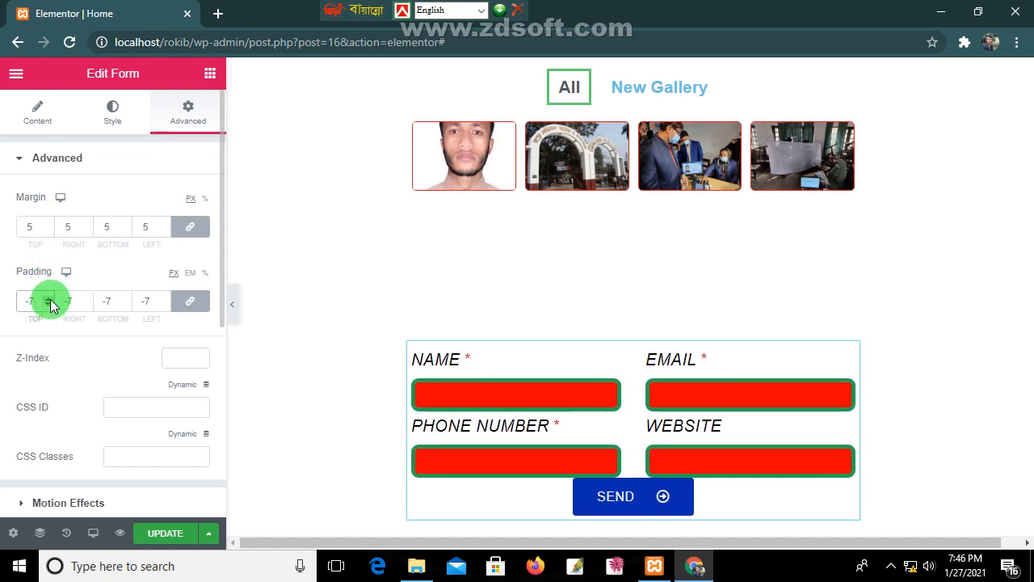
click(50, 298)
click(50, 299)
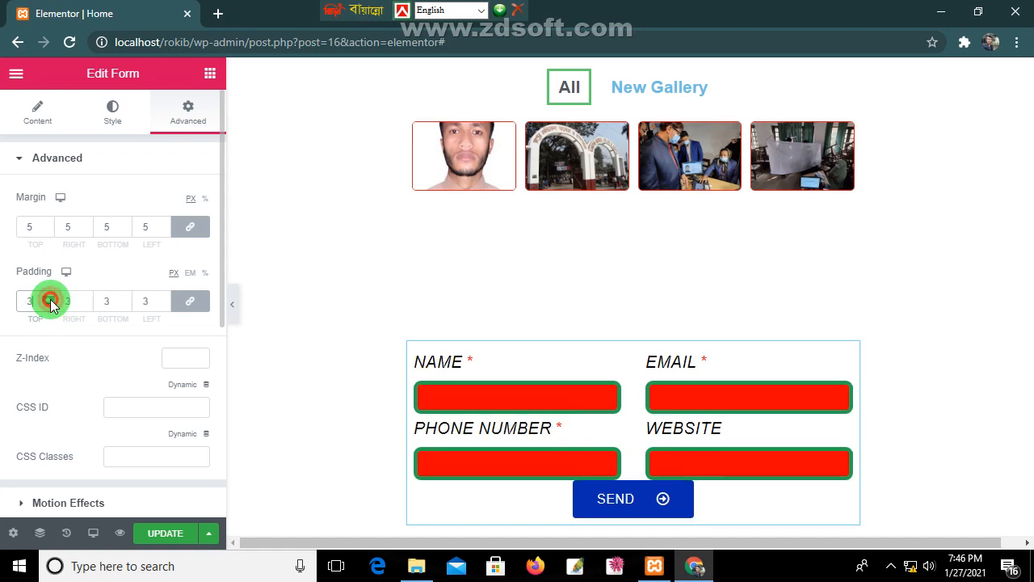
click(50, 299)
click(50, 298)
click(51, 299)
click(50, 298)
scroll(98, 414, down, 5)
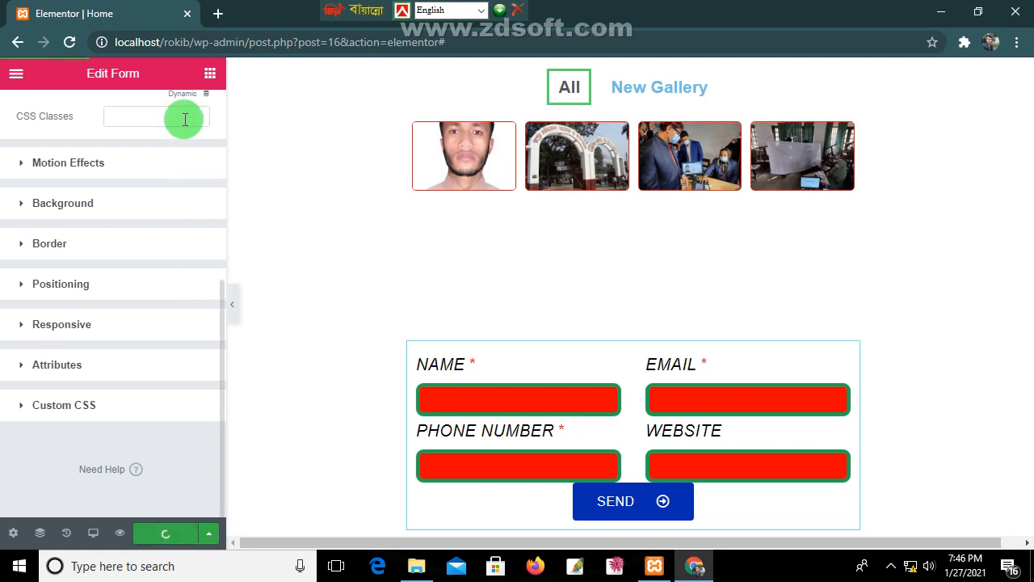
scroll(942, 310, down, 3)
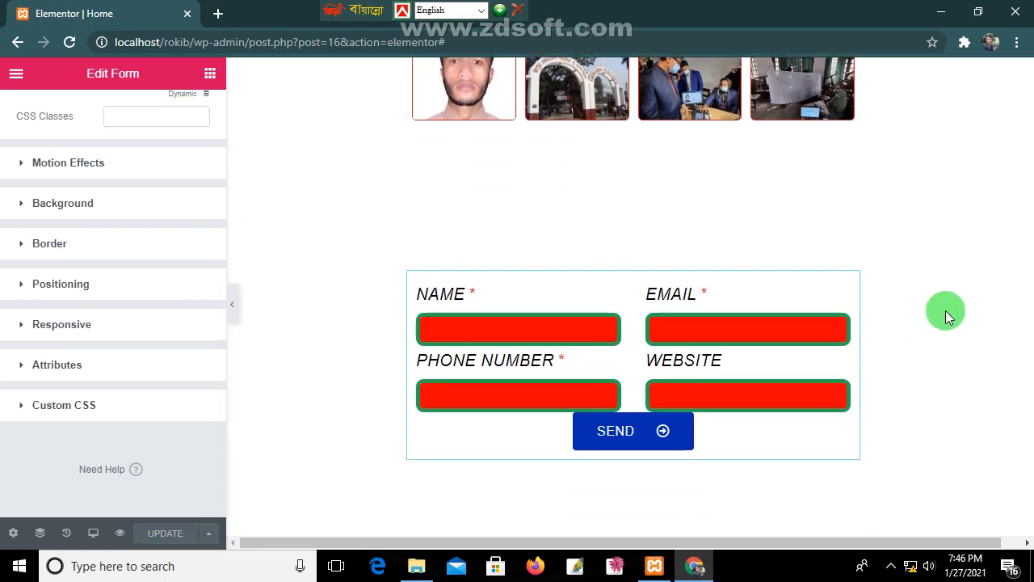
scroll(943, 310, up, 1)
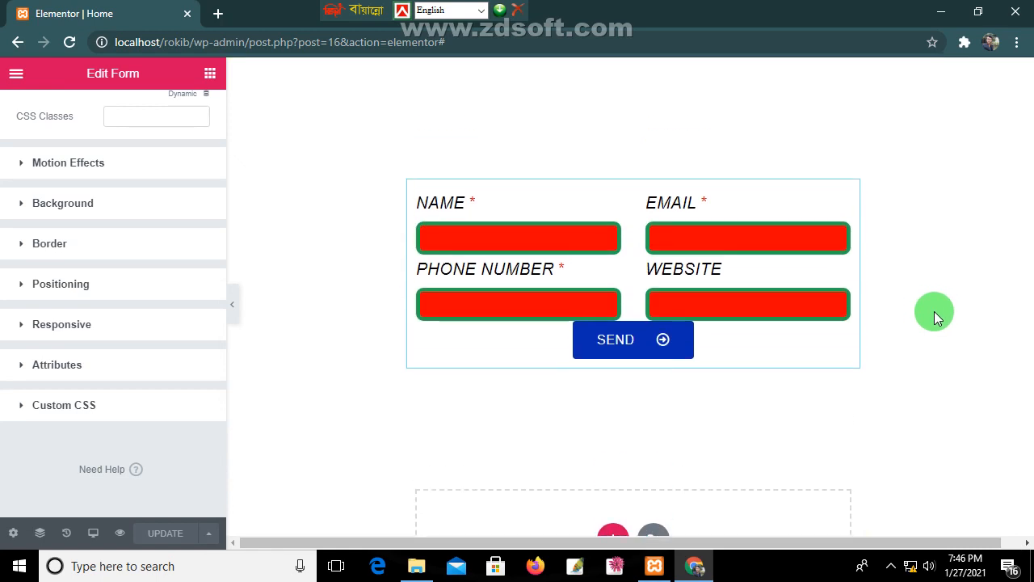
click(225, 16)
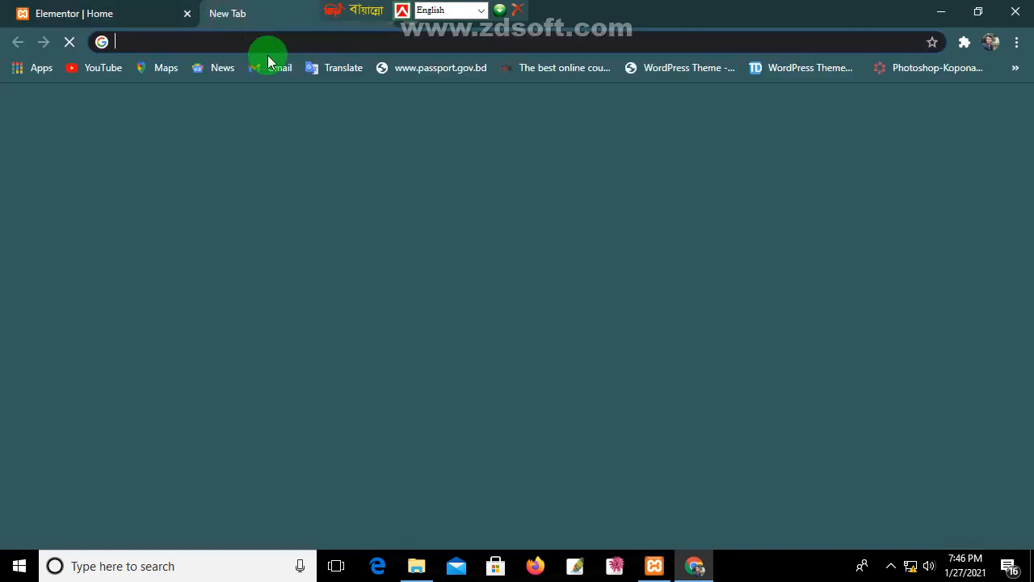
Step: Load the local WordPress site and visit its live front page
click(307, 44)
text(lo)
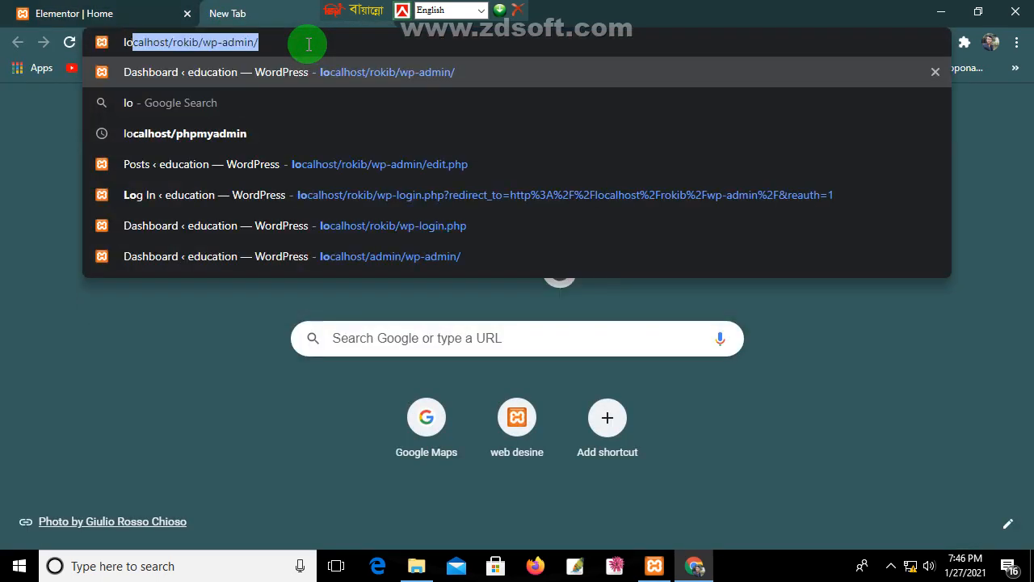
key(Return)
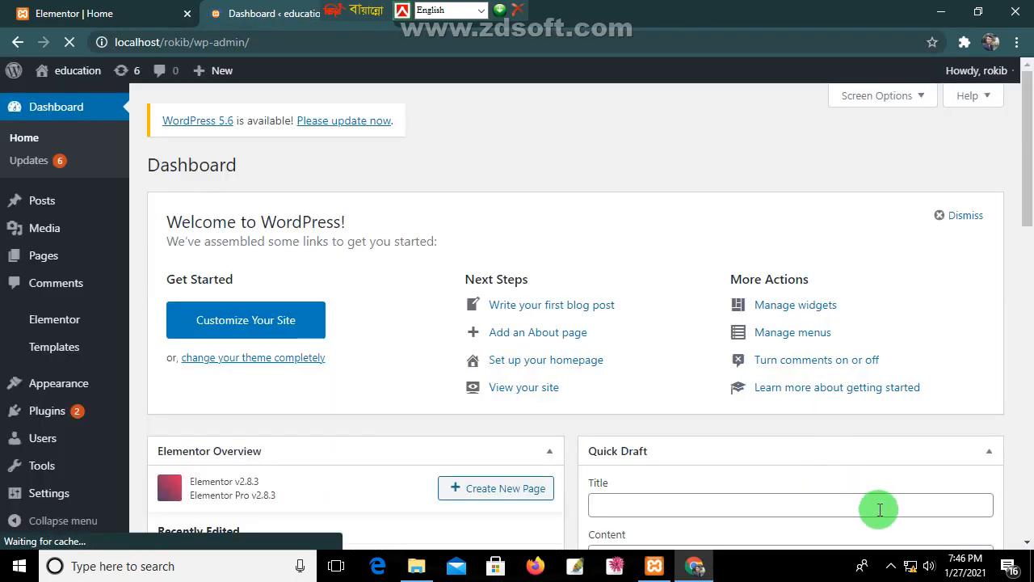
click(81, 71)
scroll(464, 422, down, 4)
scroll(465, 422, down, 20)
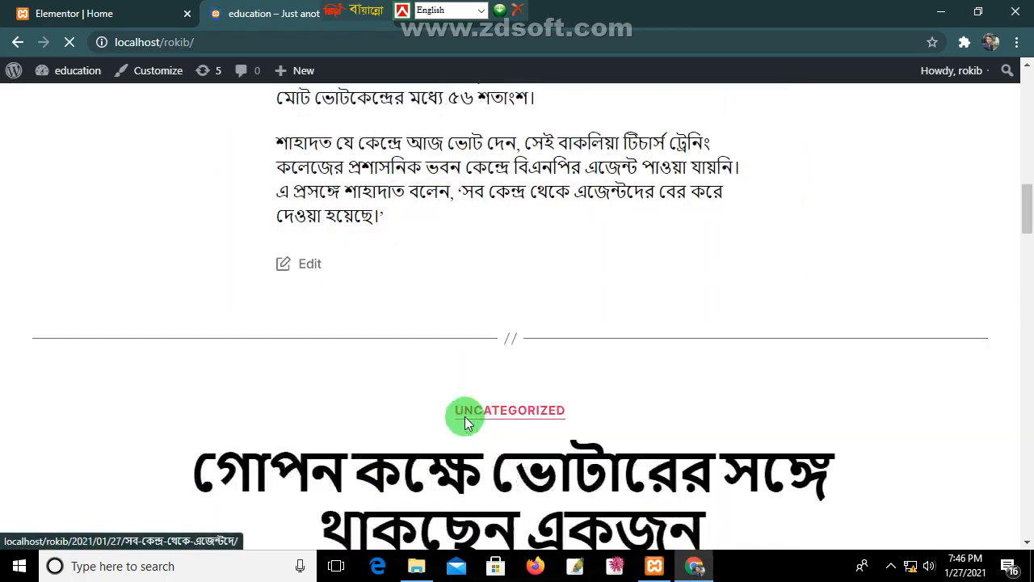
scroll(466, 420, down, 5)
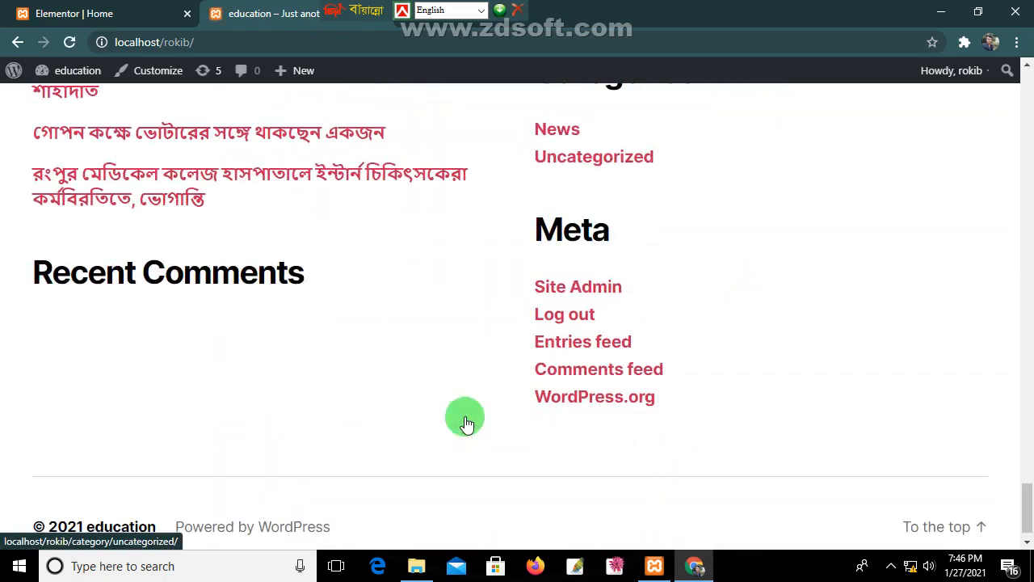
scroll(550, 286, up, 15)
scroll(574, 214, up, 15)
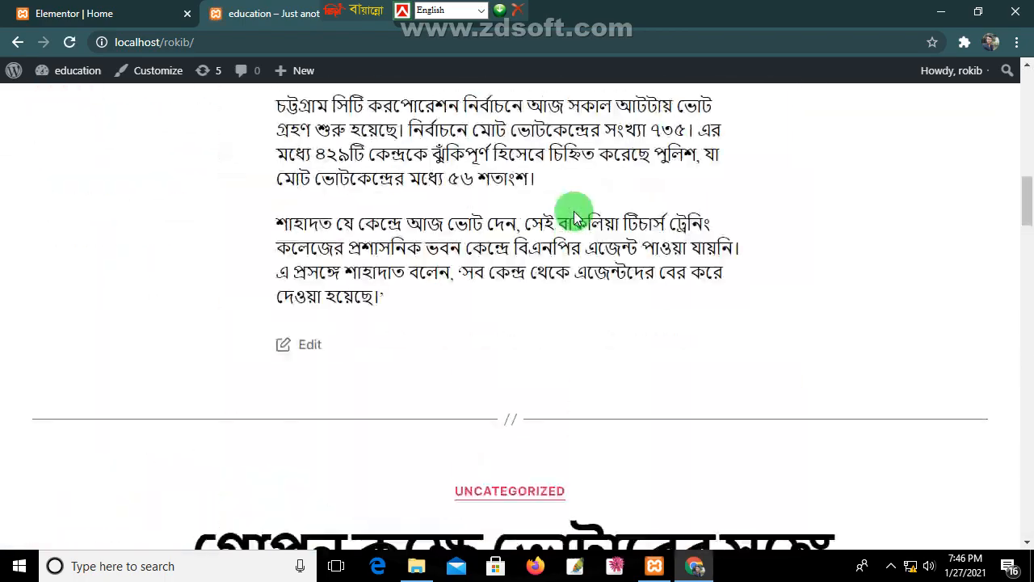
Step: Open the Home page and scroll down to the contact form
click(752, 136)
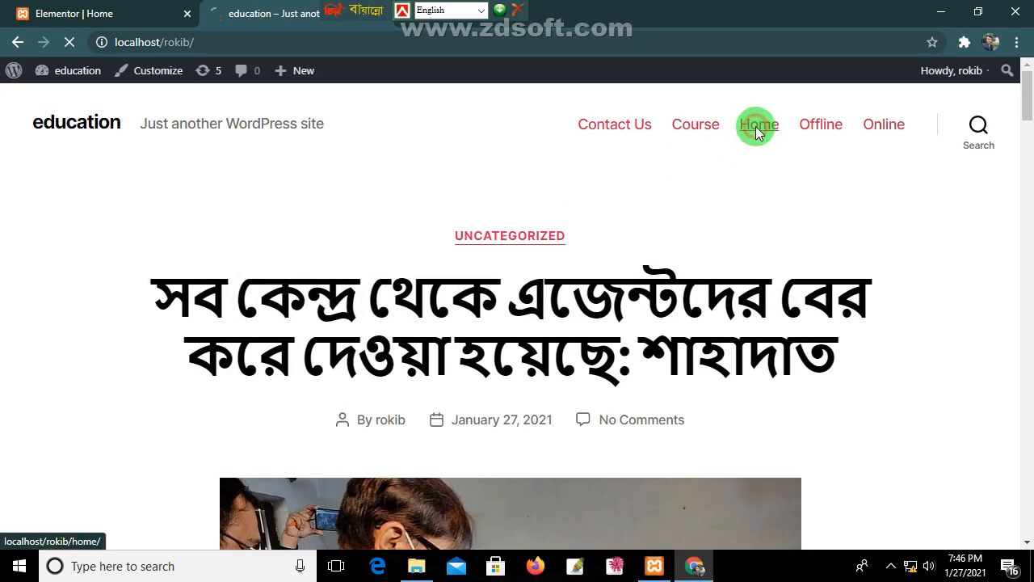
scroll(710, 324, down, 5)
scroll(711, 348, down, 10)
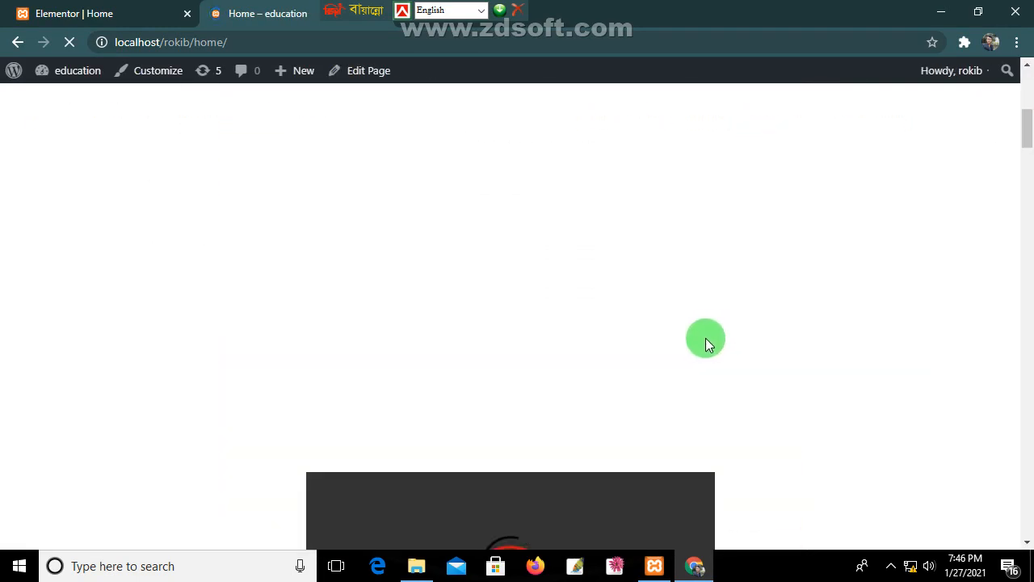
scroll(701, 376, down, 15)
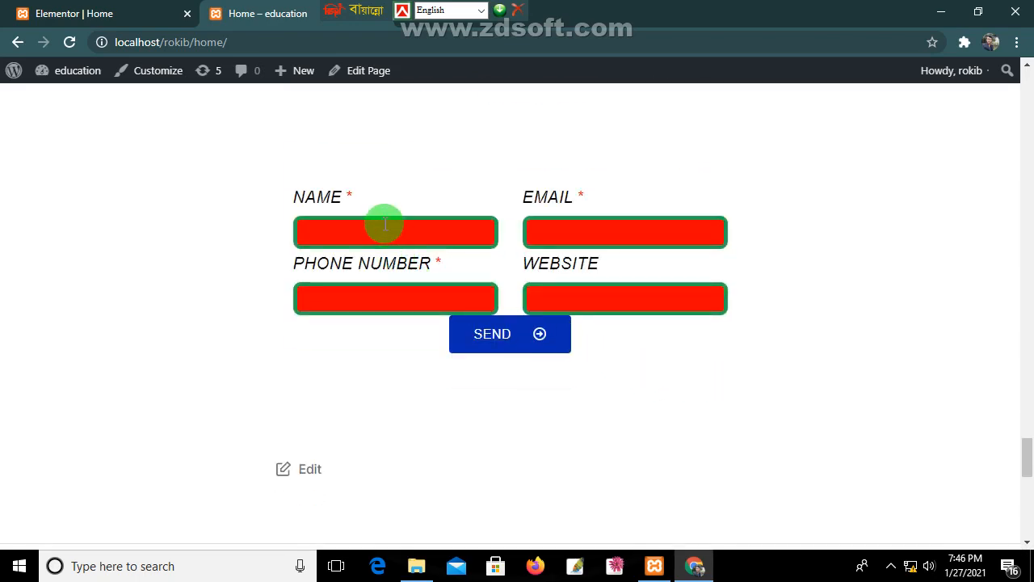
Step: Autofill name and email, enter a phone number, and type 'fertgerghel' as the website
click(389, 229)
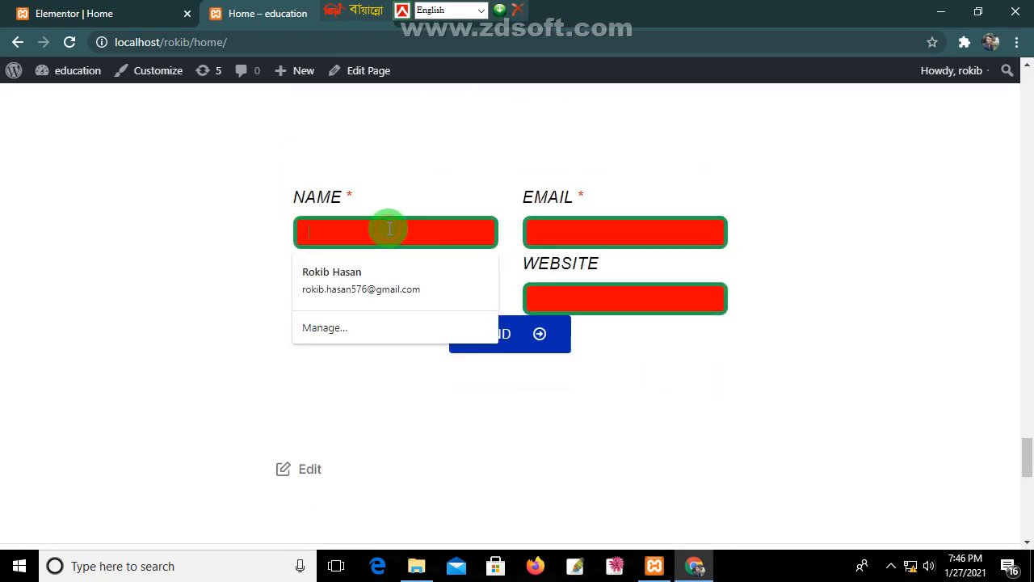
click(369, 273)
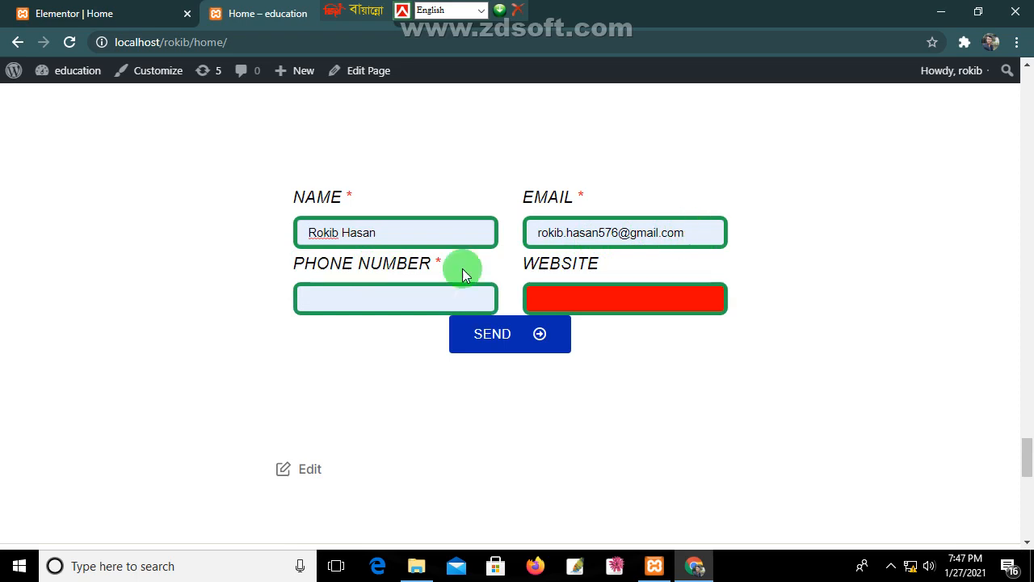
click(372, 297)
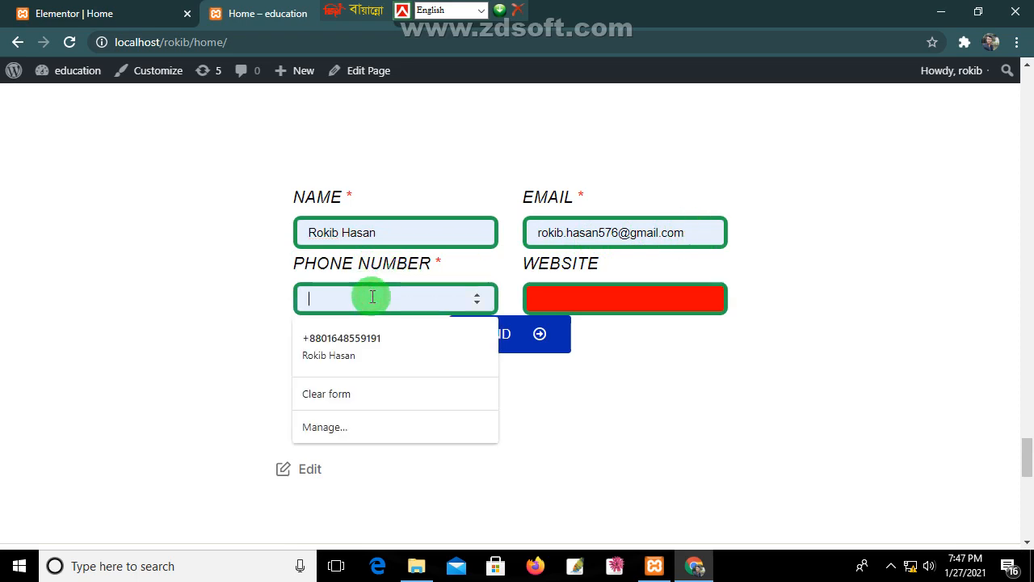
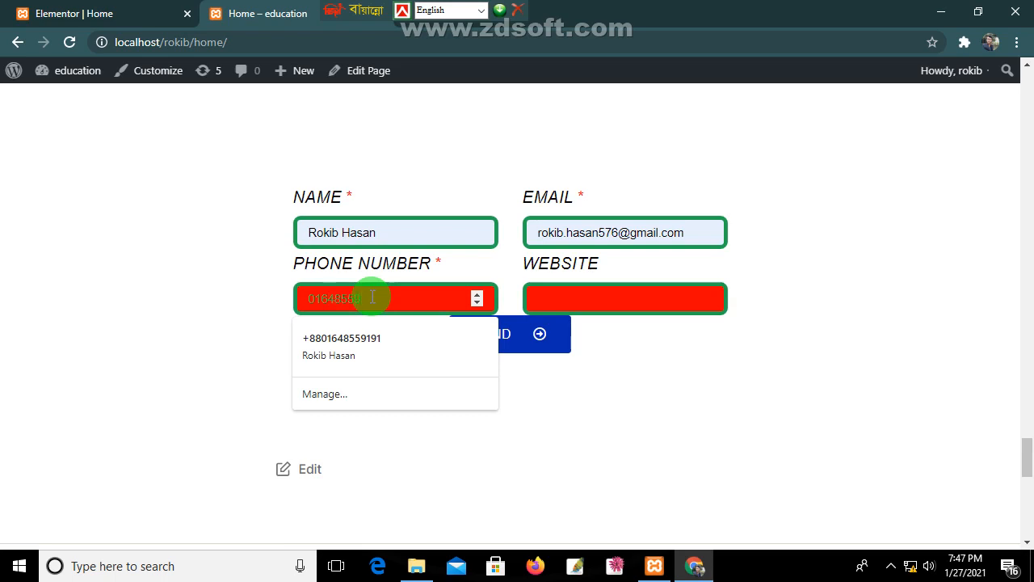
click(373, 342)
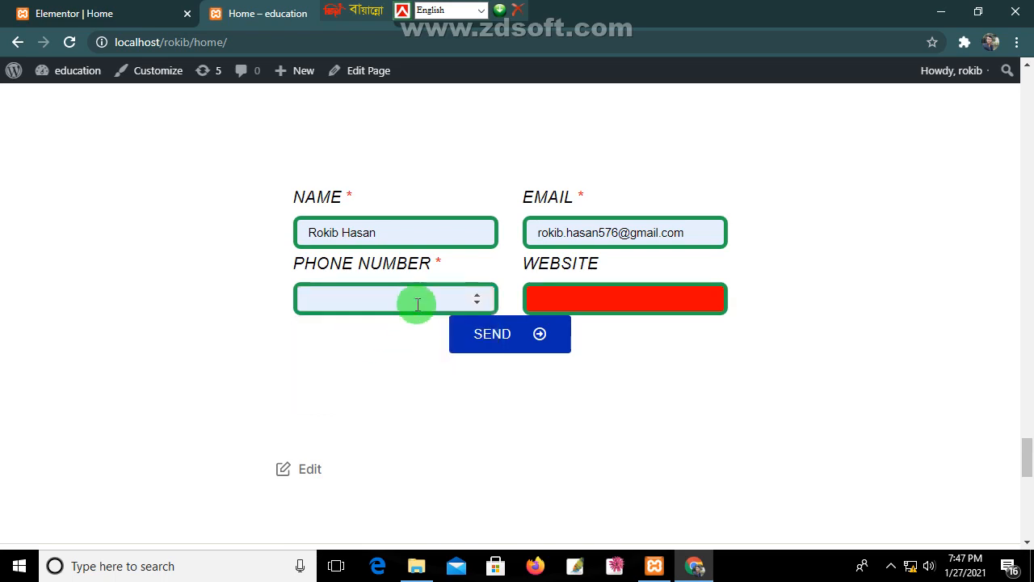
click(417, 304)
click(380, 337)
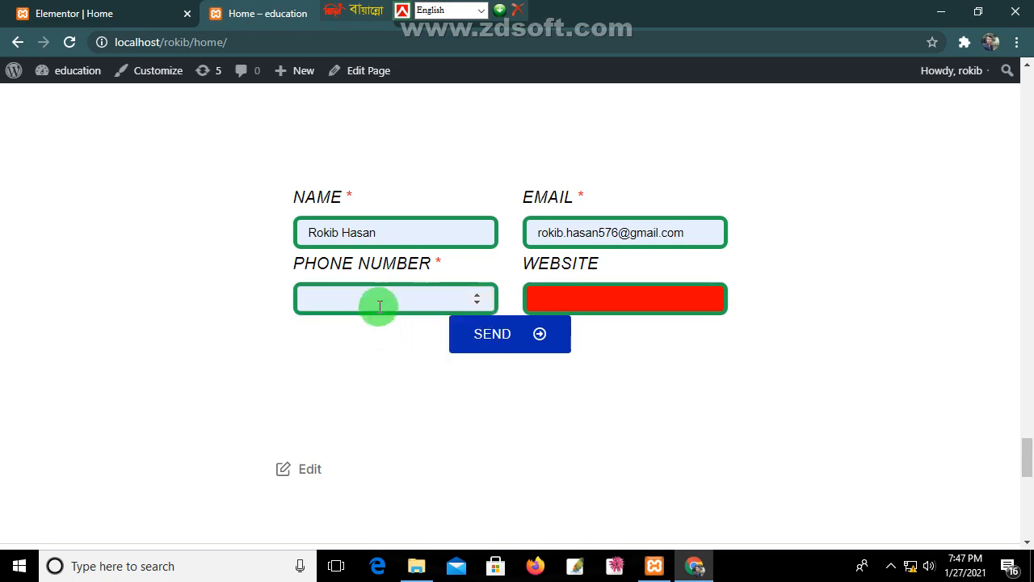
click(379, 304)
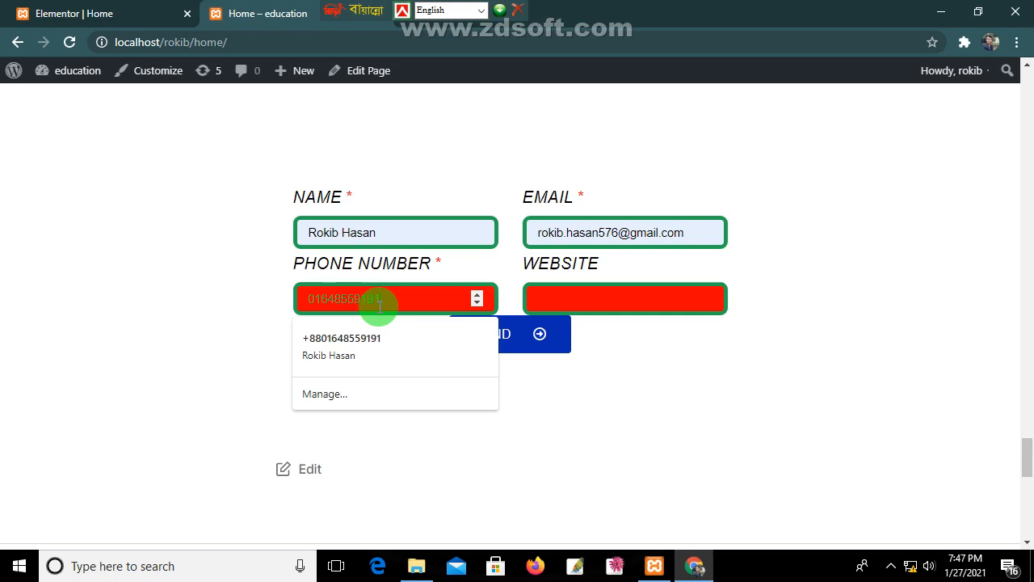
click(585, 301)
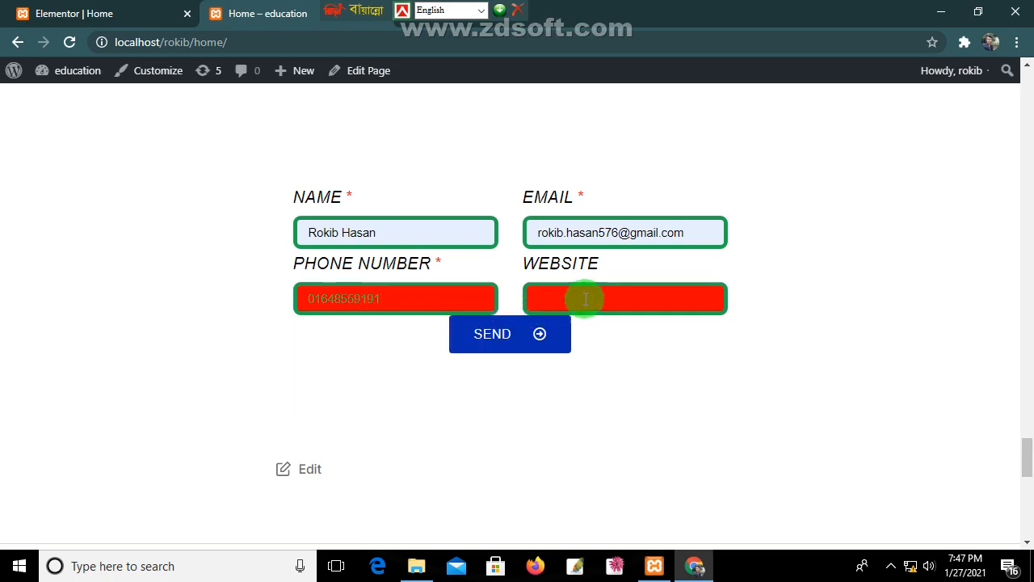
text(fertgerghel)
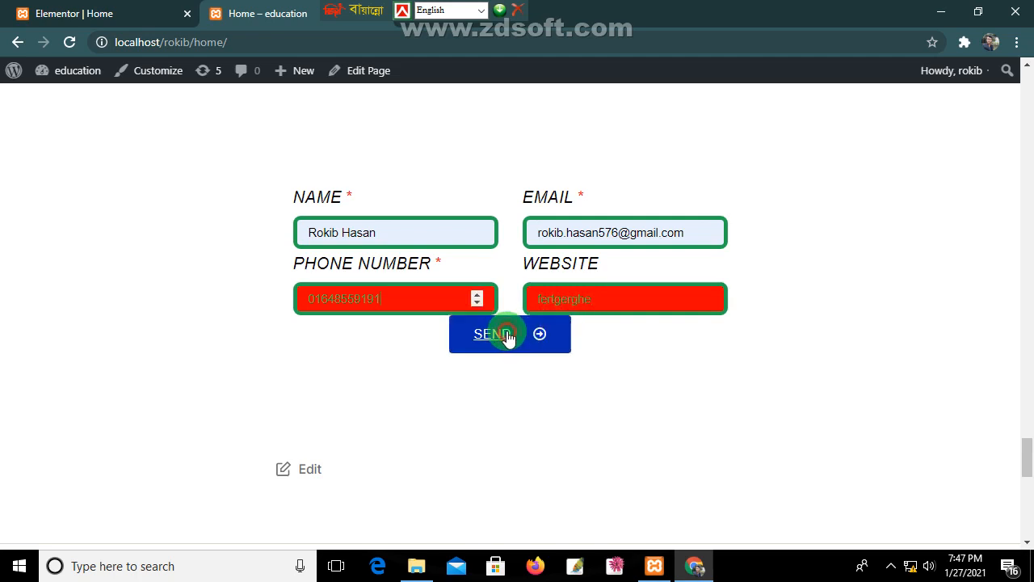
Step: Replace the phone number with 11 and try sending the form
double_click(477, 297)
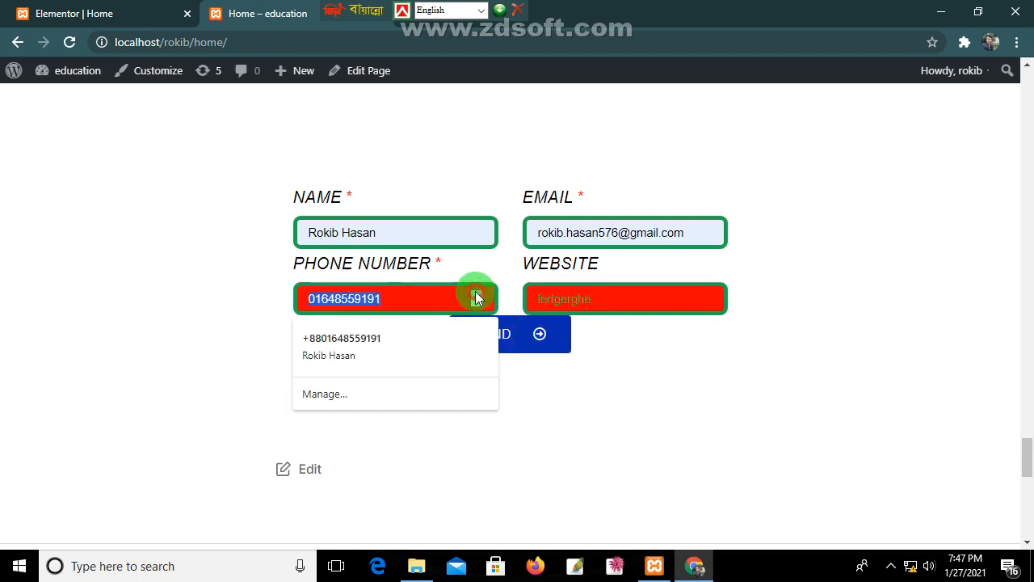
text(11)
double_click(477, 300)
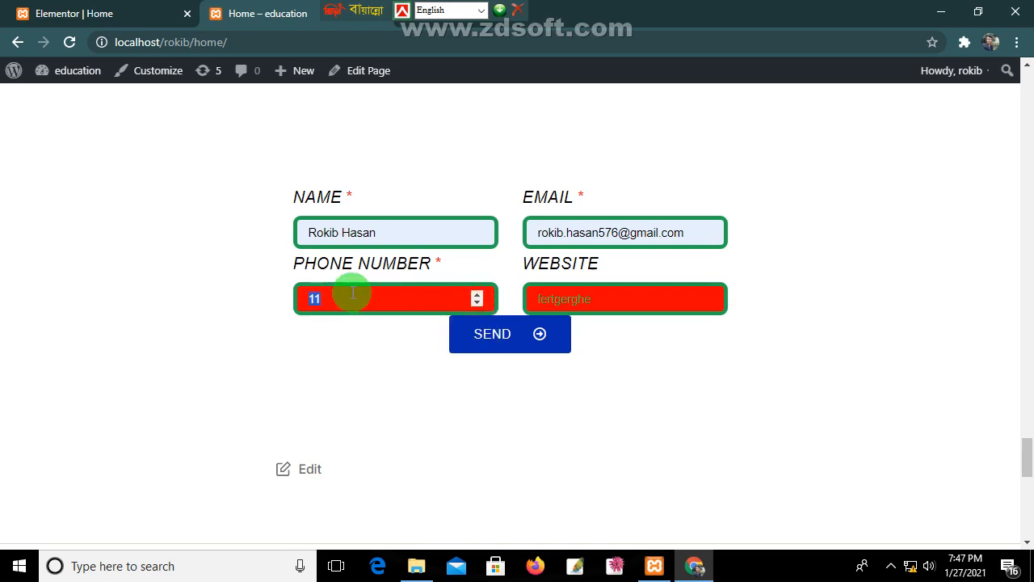
drag(345, 296, 299, 297)
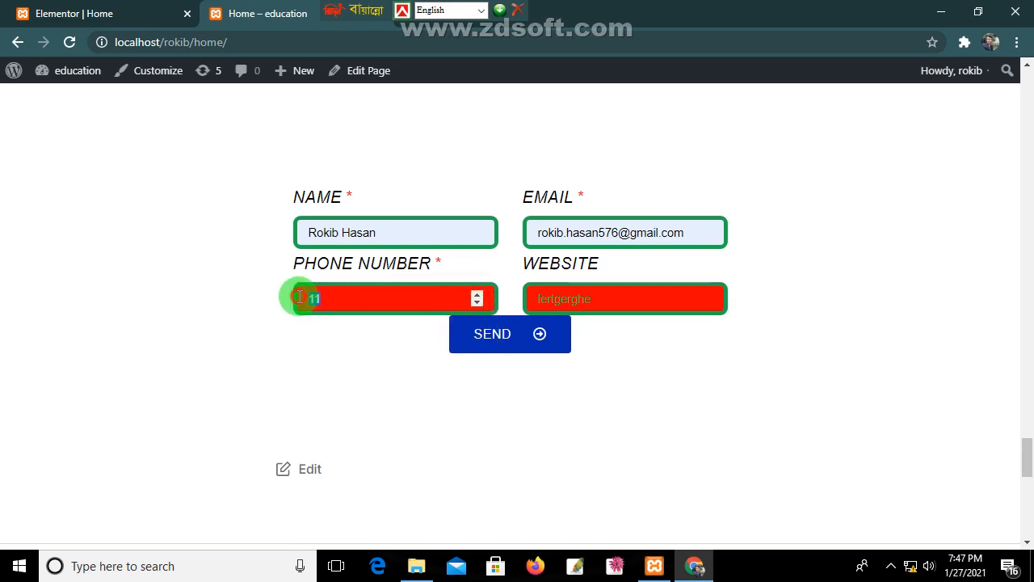
click(364, 300)
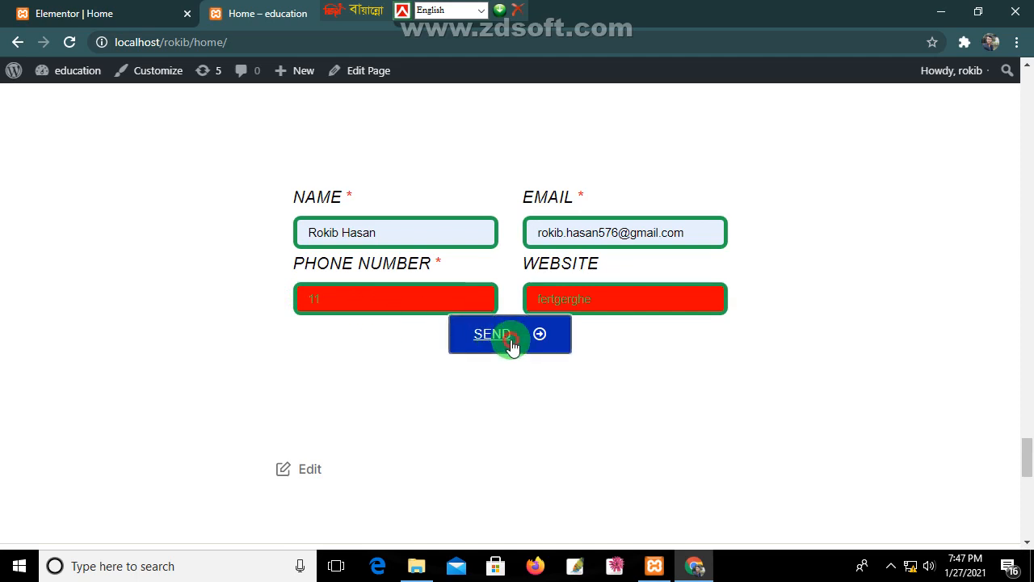
click(485, 346)
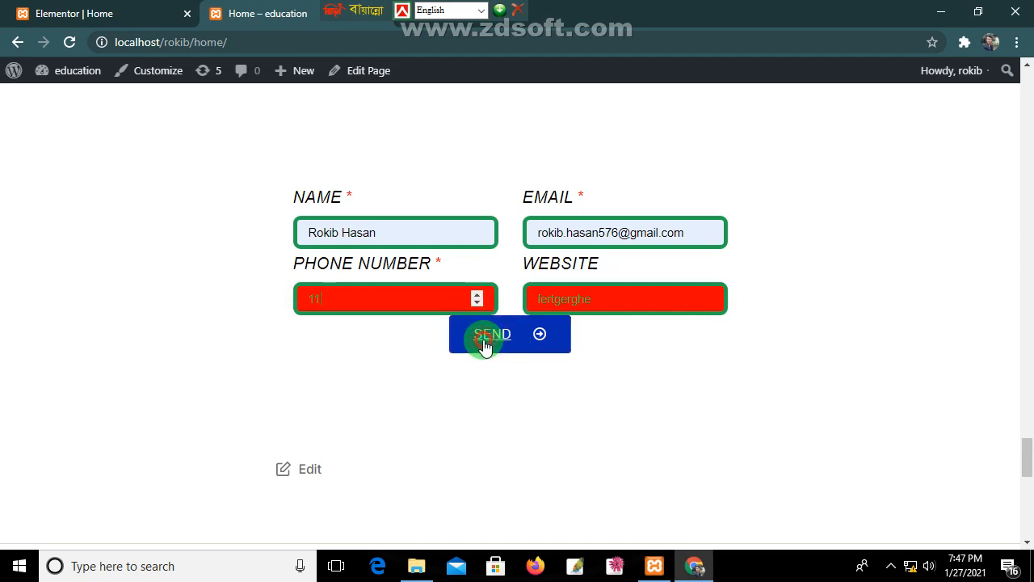
Step: Add a 1 to the phone number, resubmit the form twice, and return to the Elementor editor
click(477, 299)
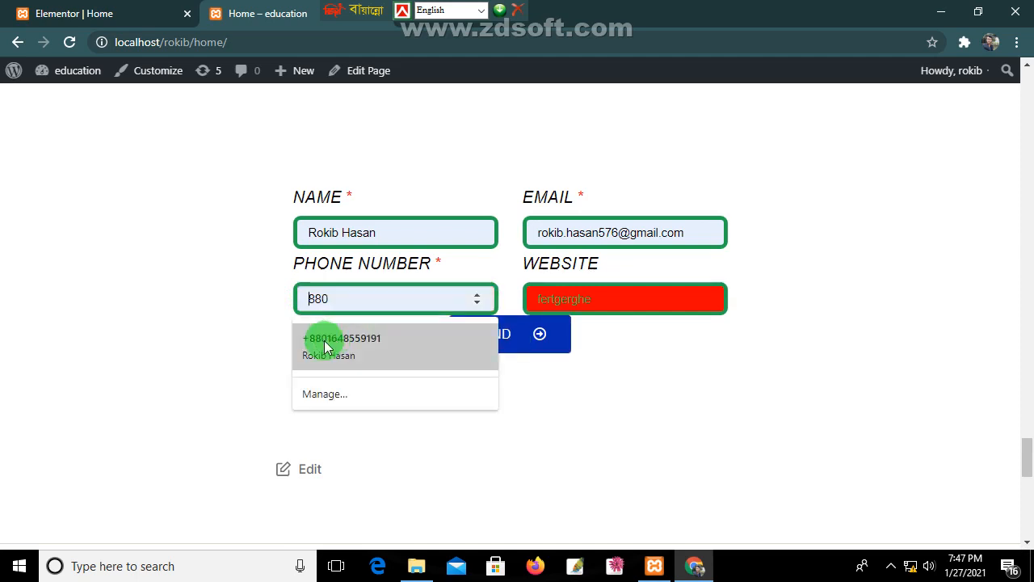
click(363, 300)
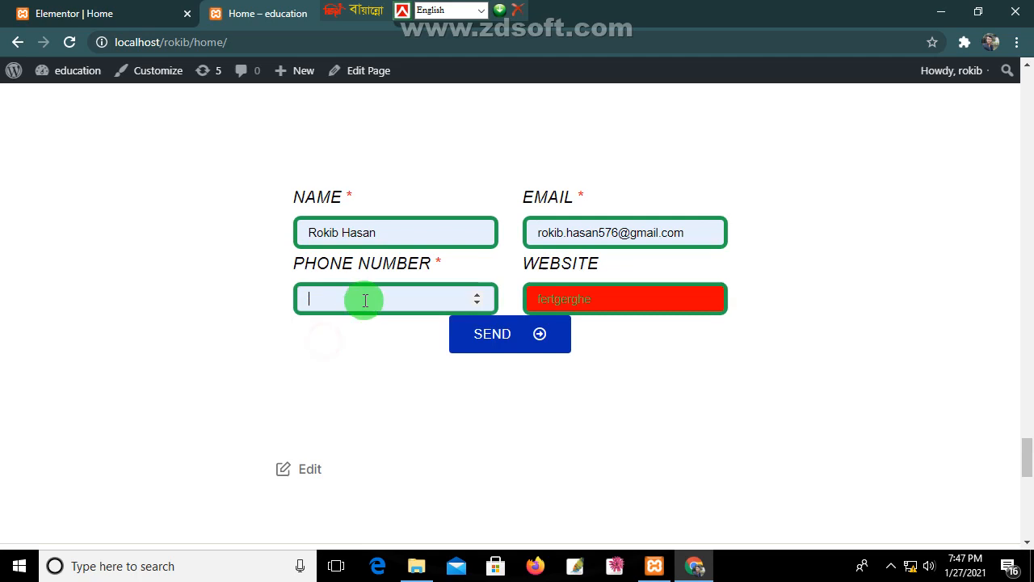
click(478, 299)
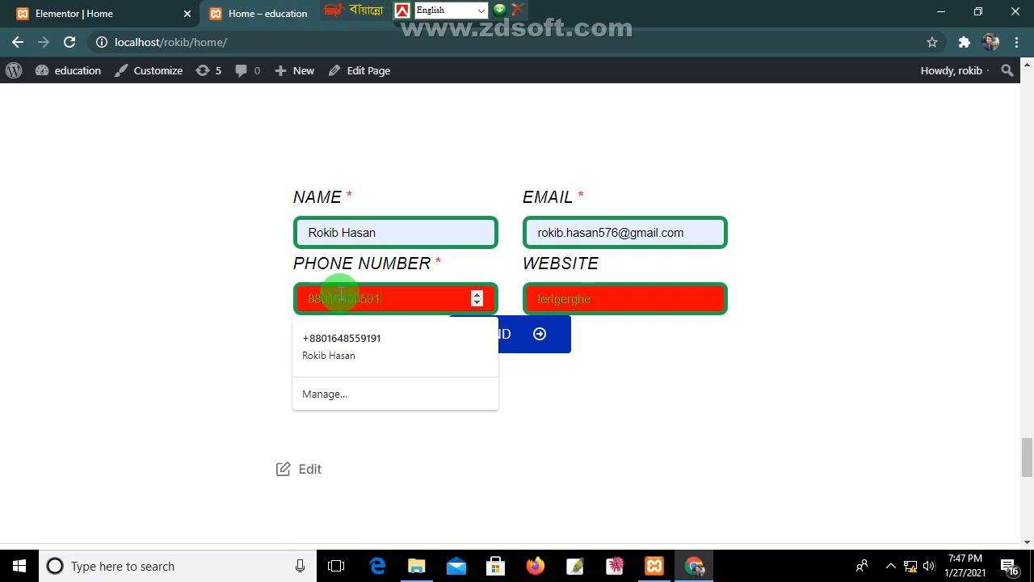
text(111)
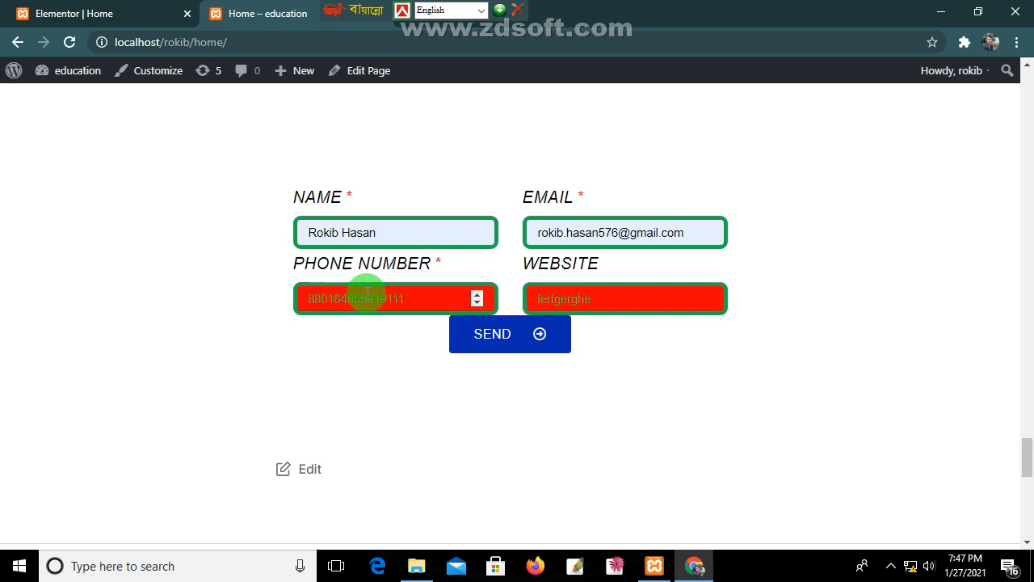
click(478, 338)
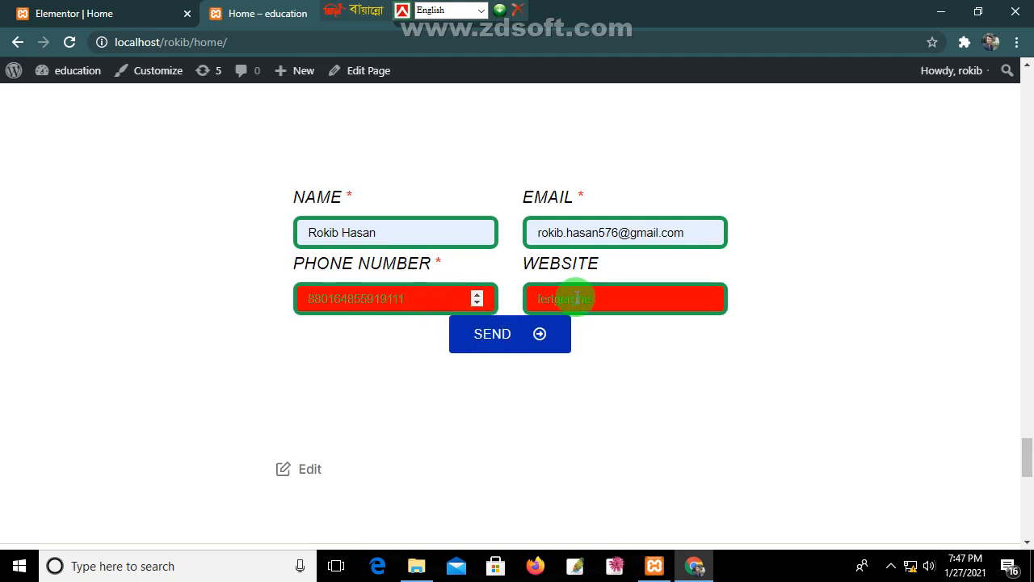
click(497, 340)
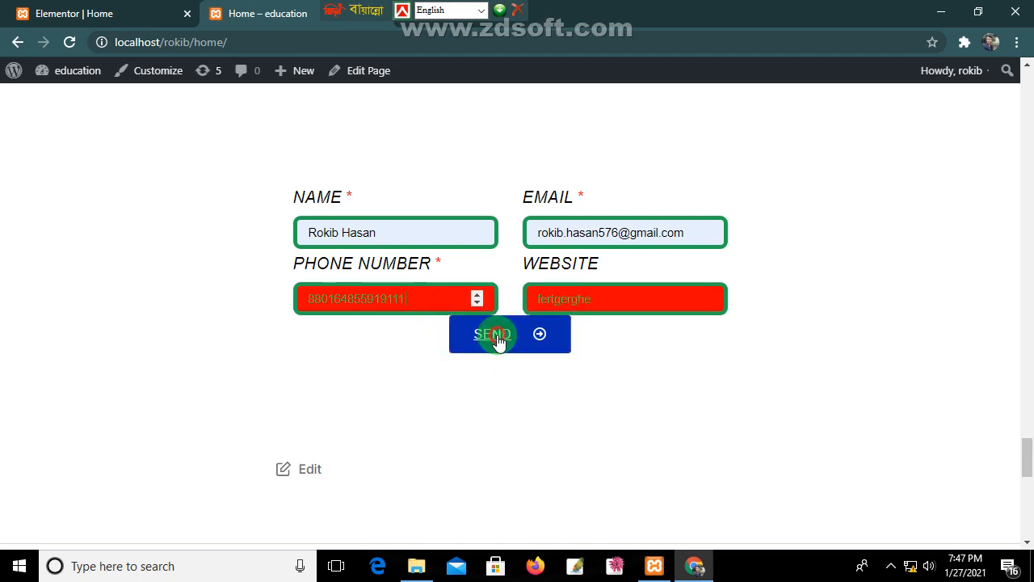
click(124, 14)
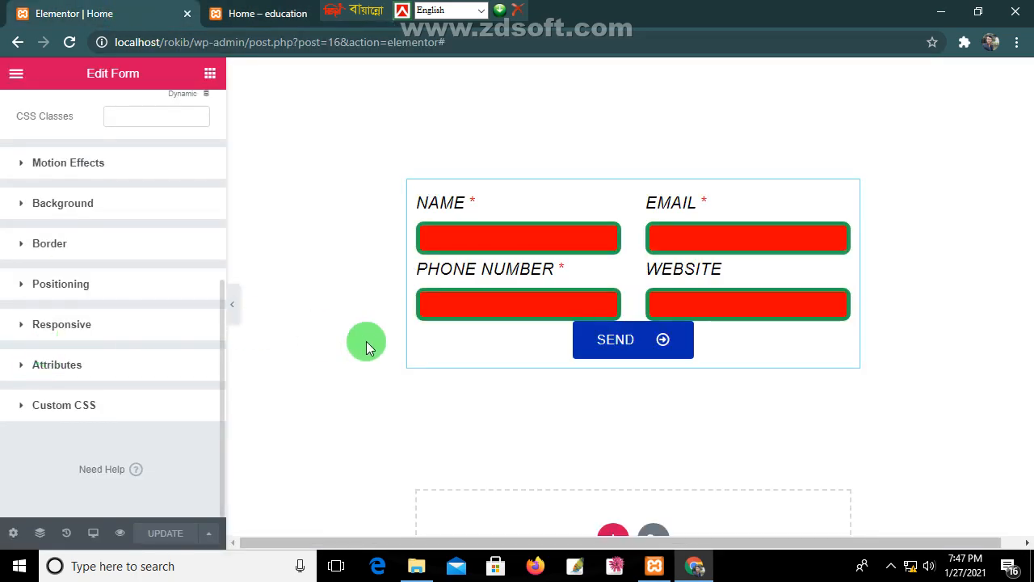
Step: Change the Phone Number field's Min. Value from 880 to 11
scroll(24, 240, up, 5)
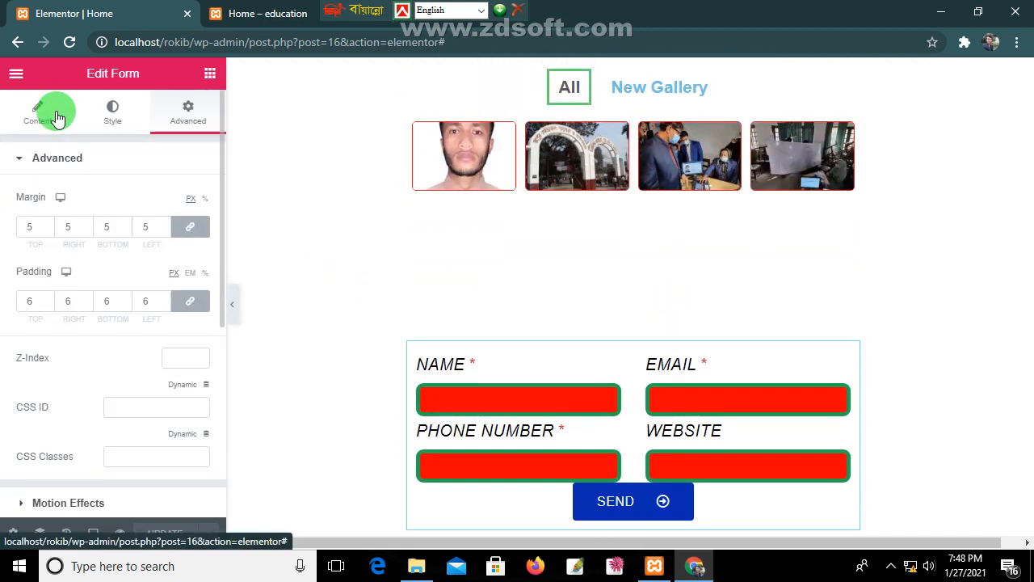
click(51, 119)
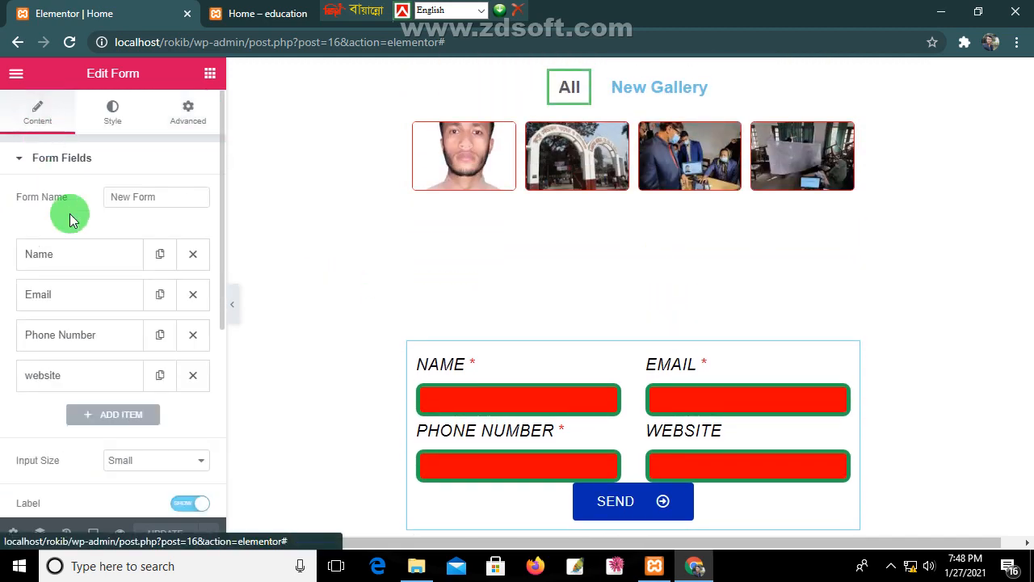
click(81, 342)
scroll(129, 420, down, 1)
scroll(129, 423, down, 1)
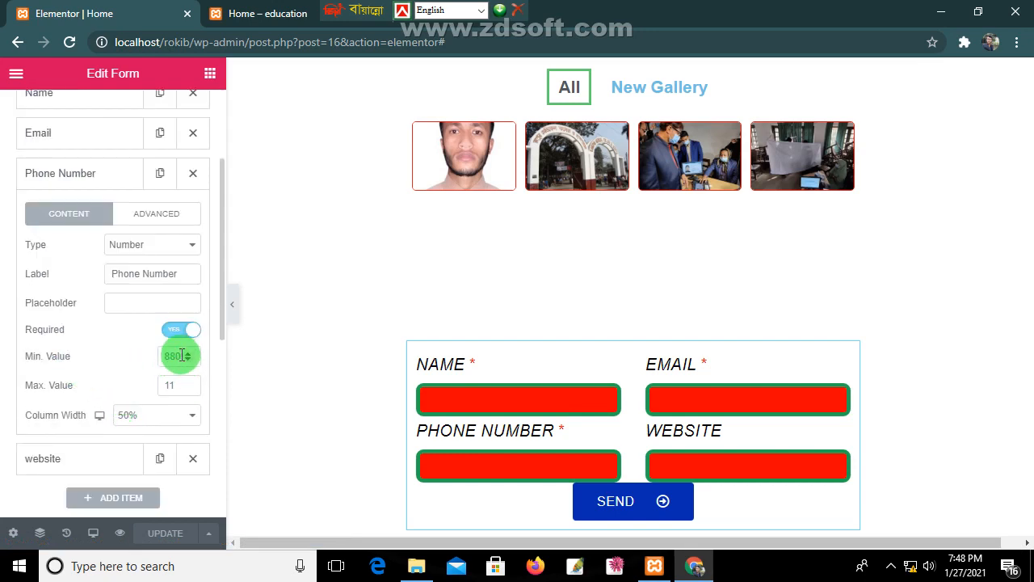
drag(180, 354, 145, 358)
text(11)
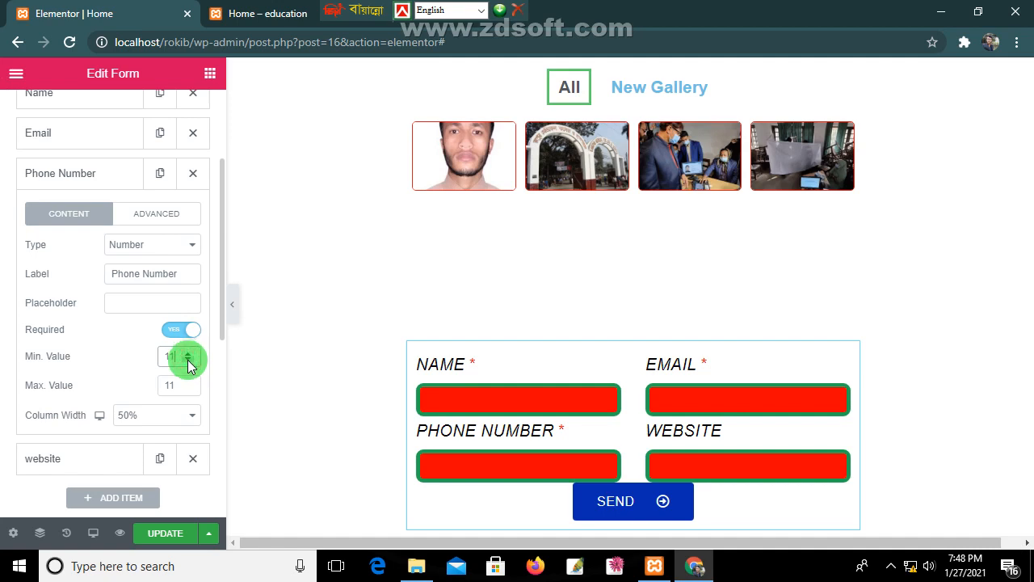
Step: Update the page and reload the live Home page to load the change
click(168, 540)
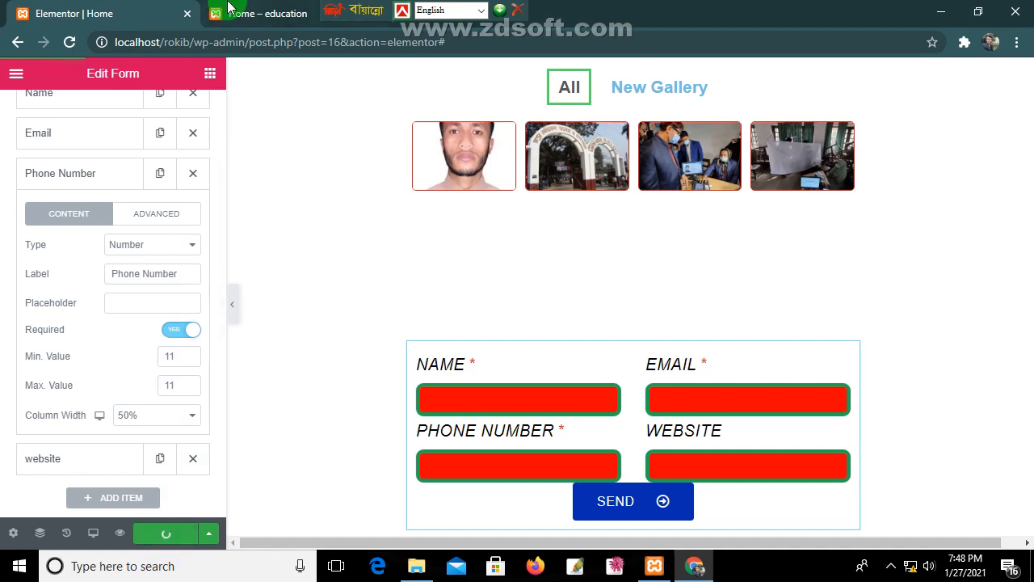
click(257, 14)
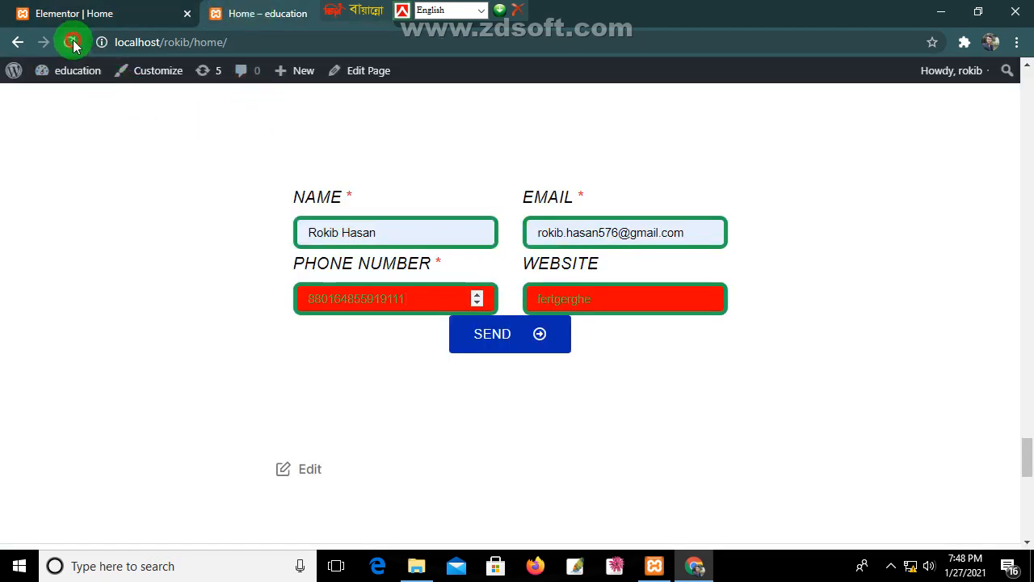
click(72, 42)
click(61, 12)
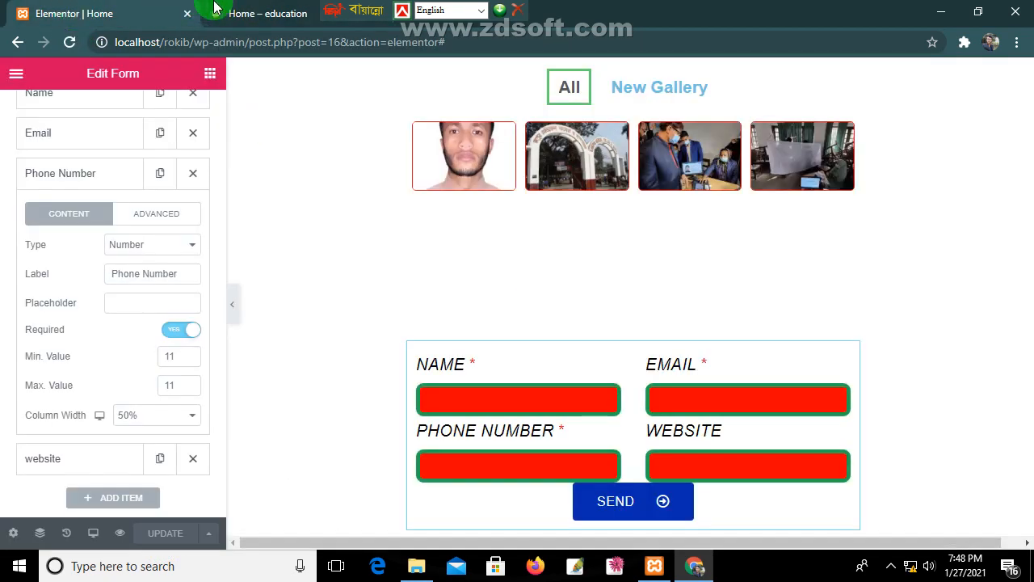
click(215, 8)
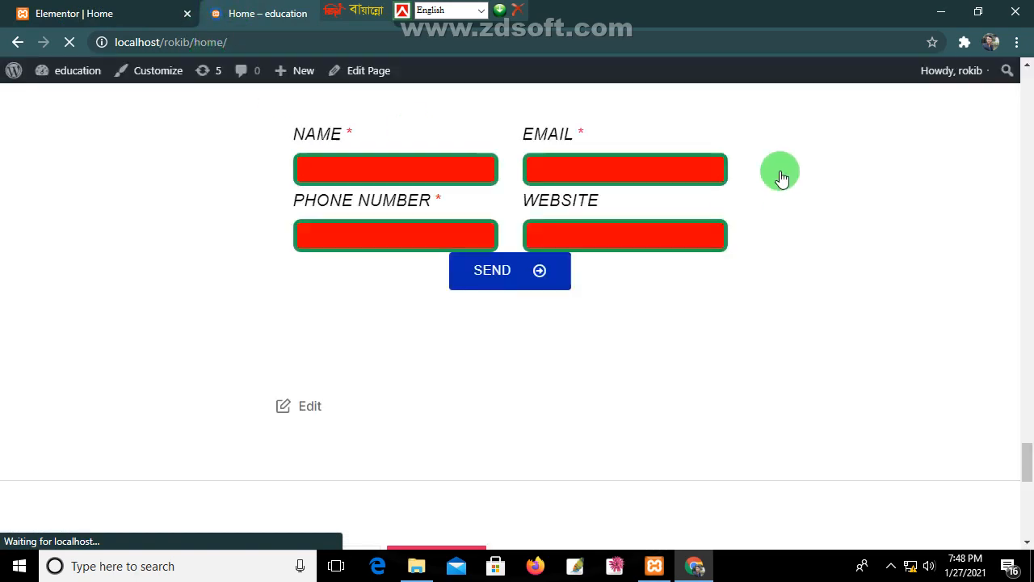
click(361, 169)
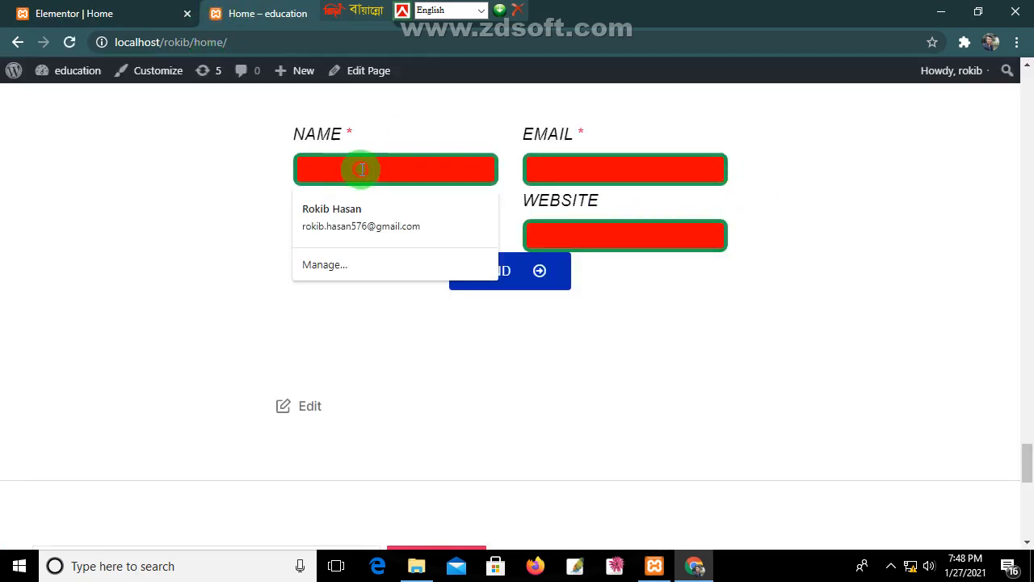
click(356, 212)
click(413, 237)
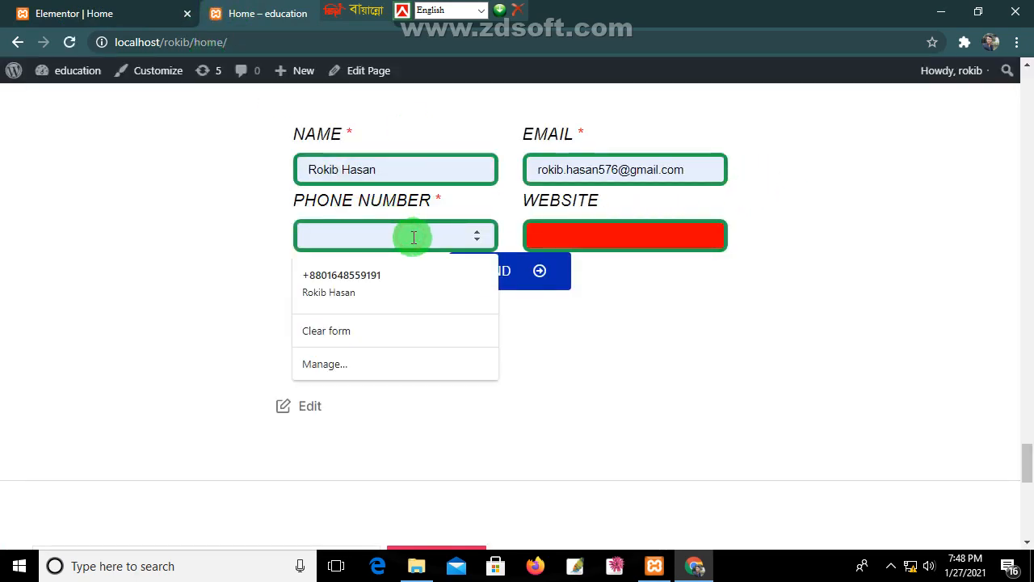
click(388, 282)
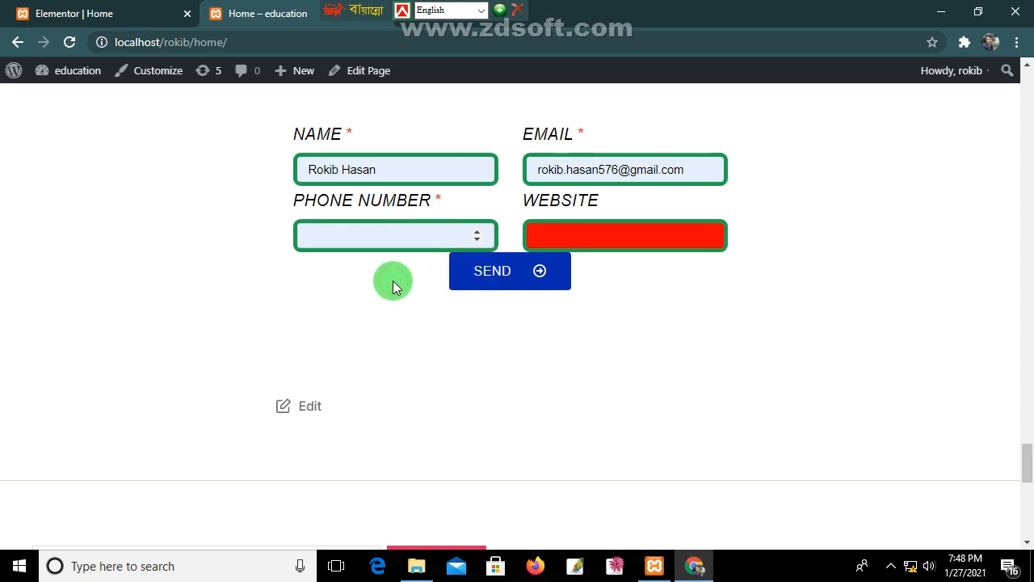
click(366, 243)
click(477, 232)
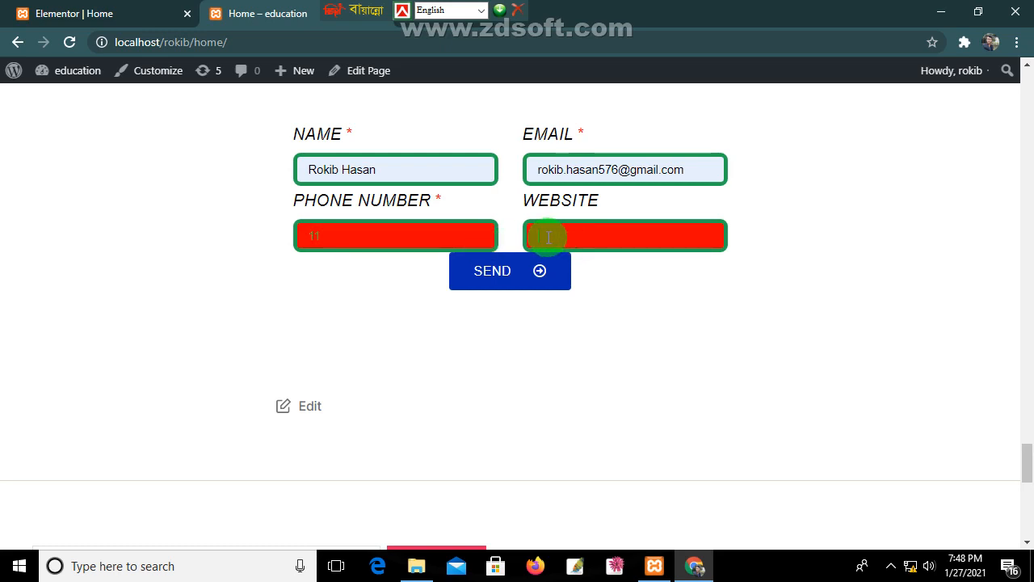
click(433, 238)
drag(433, 238, 314, 236)
key(BackSpace)
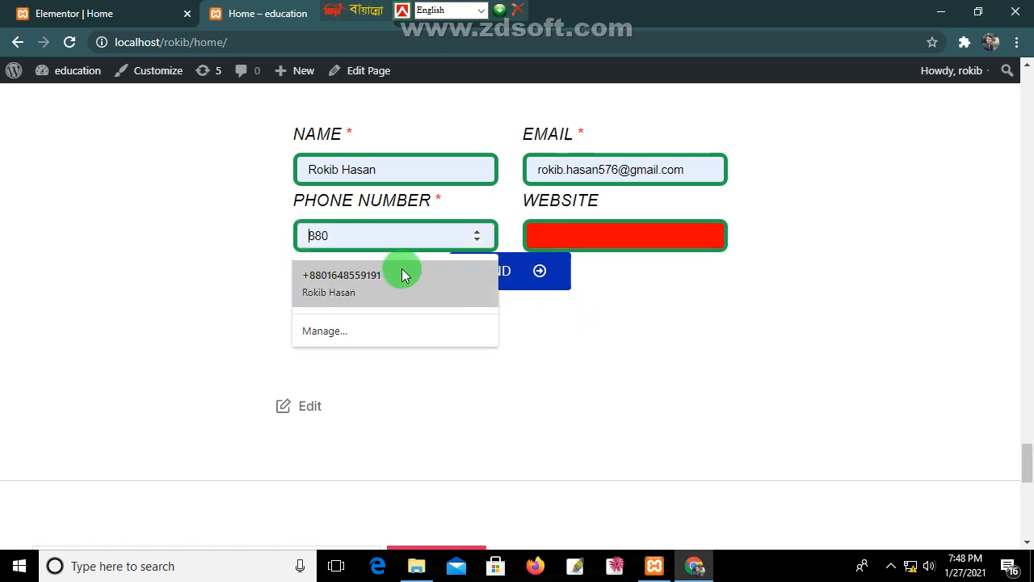
click(404, 277)
click(65, 26)
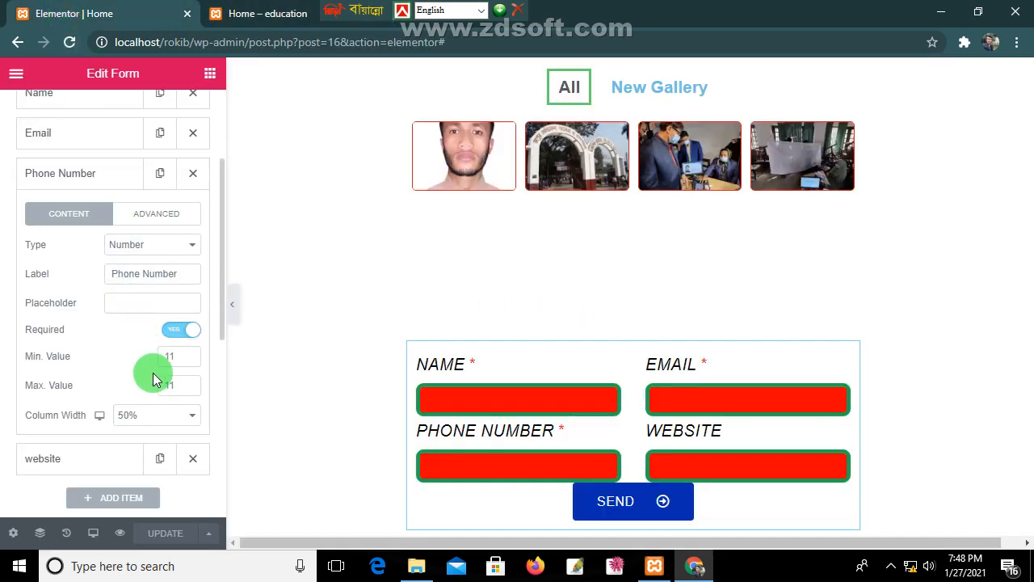
Step: Set the Phone Number field's Max. Value to 14 and update the page
click(182, 386)
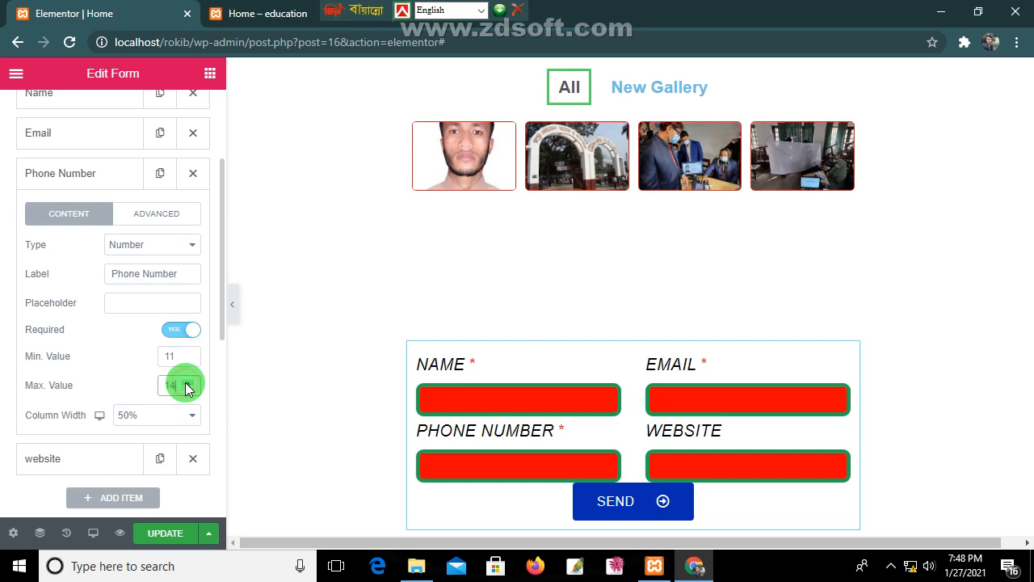
click(158, 535)
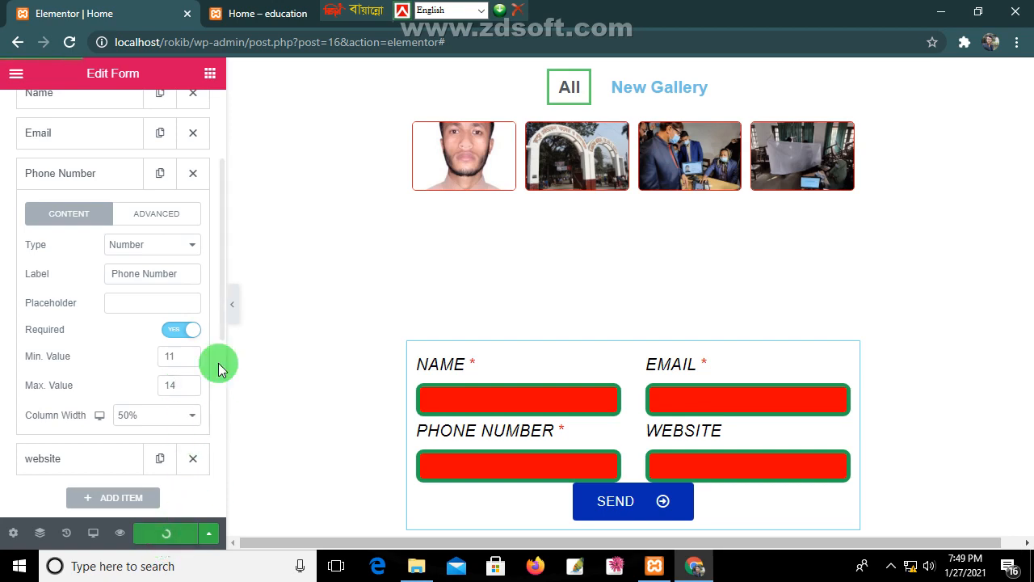
click(248, 14)
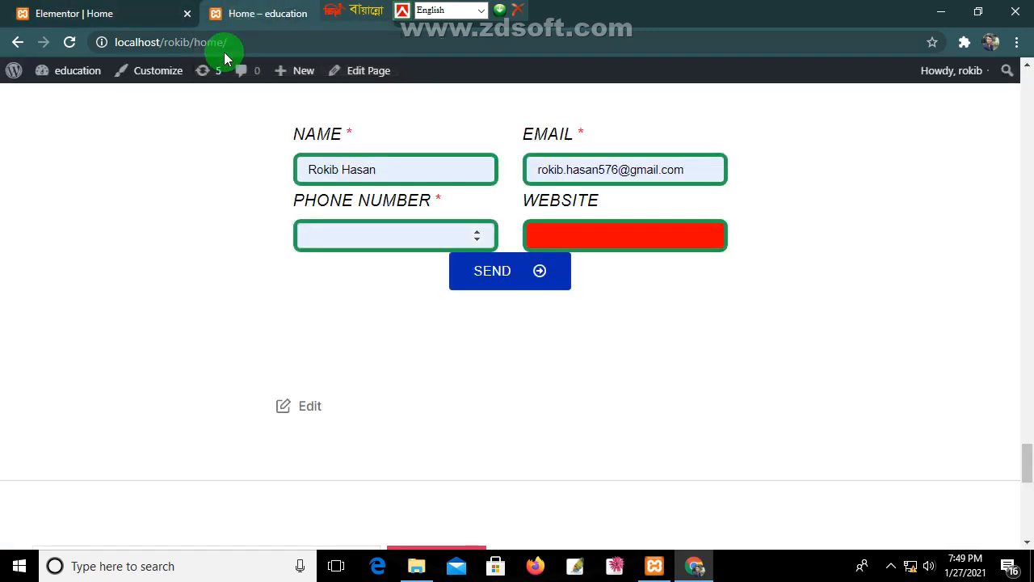
click(70, 42)
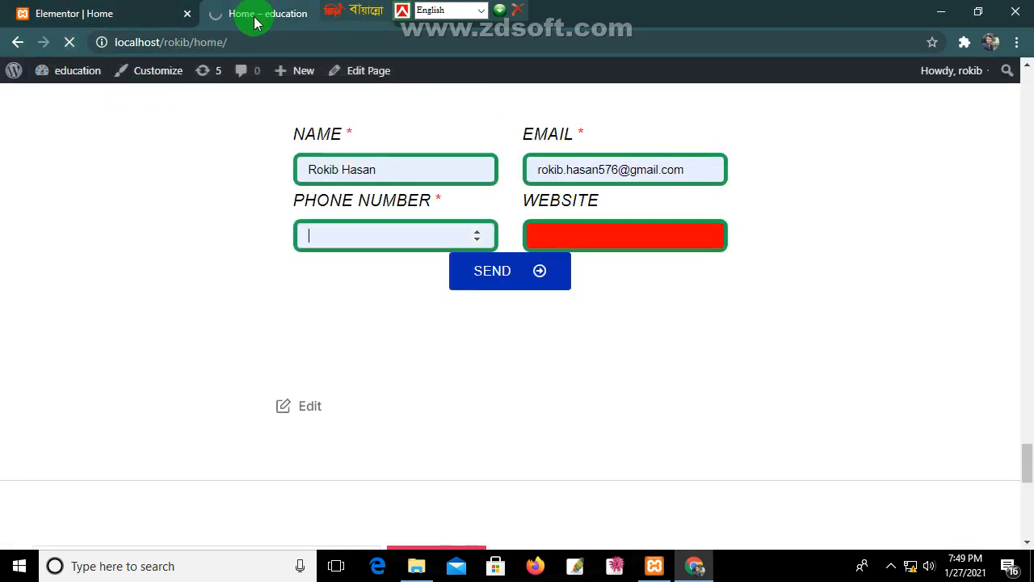
click(378, 235)
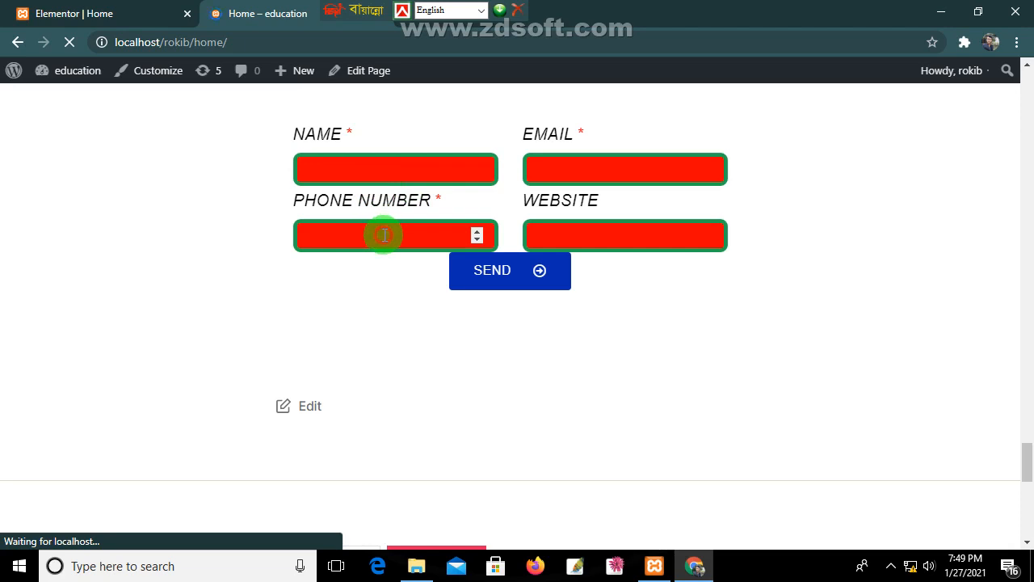
click(477, 231)
click(479, 229)
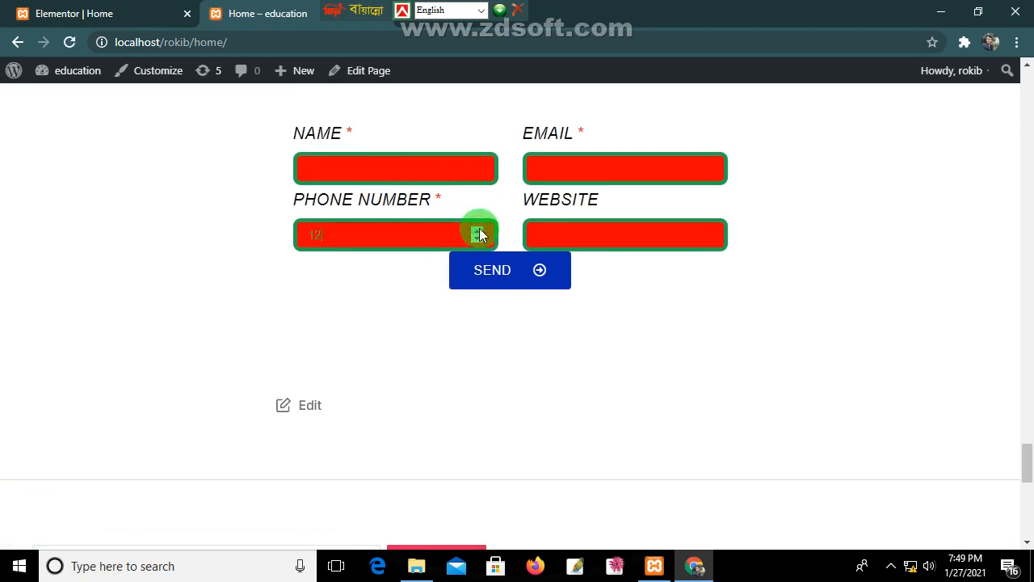
click(479, 229)
click(479, 229)
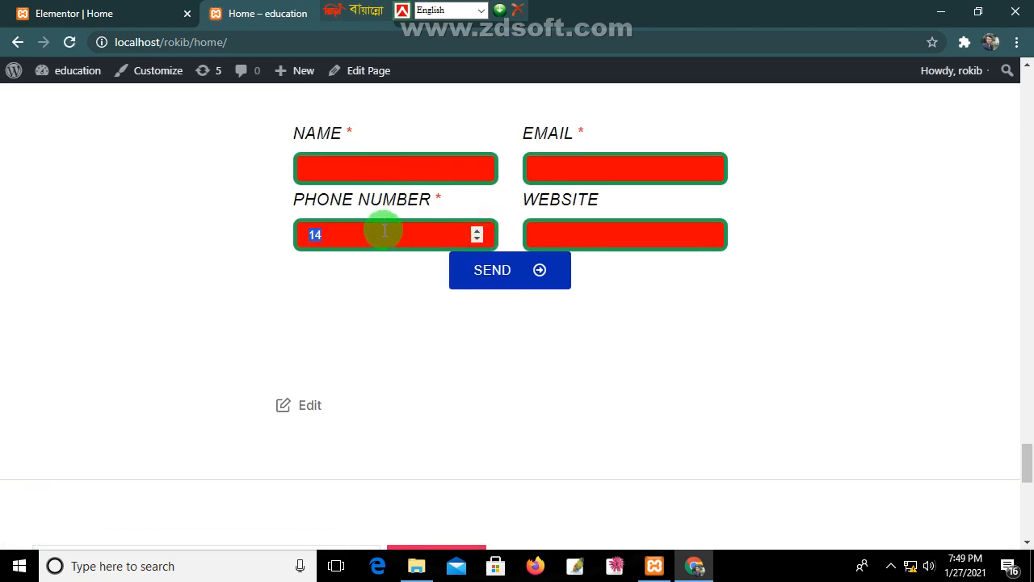
key(BackSpace)
mouse_move(316, 226)
mouse_down()
mouse_move(334, 224)
mouse_move(293, 225)
mouse_up()
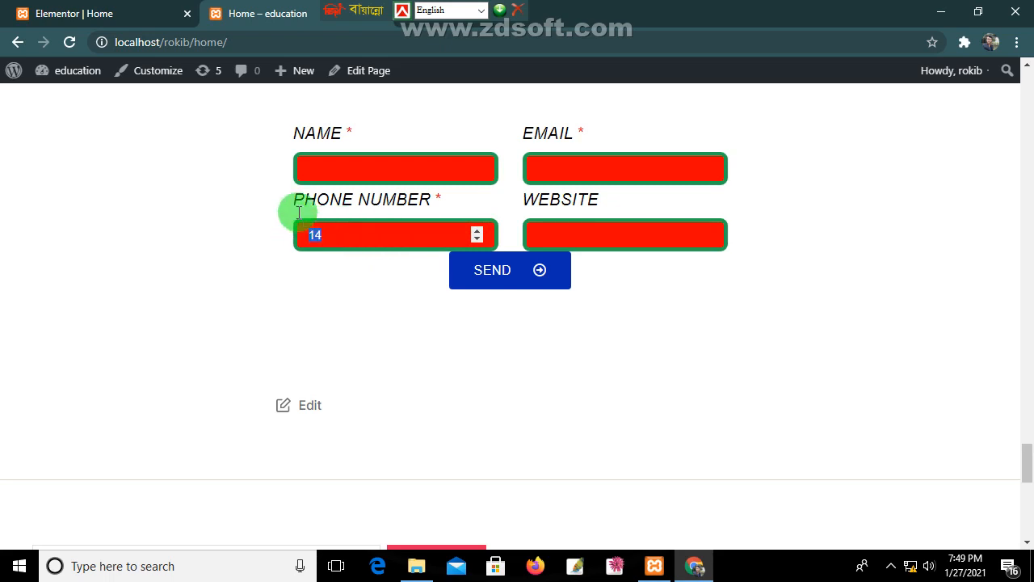
click(121, 17)
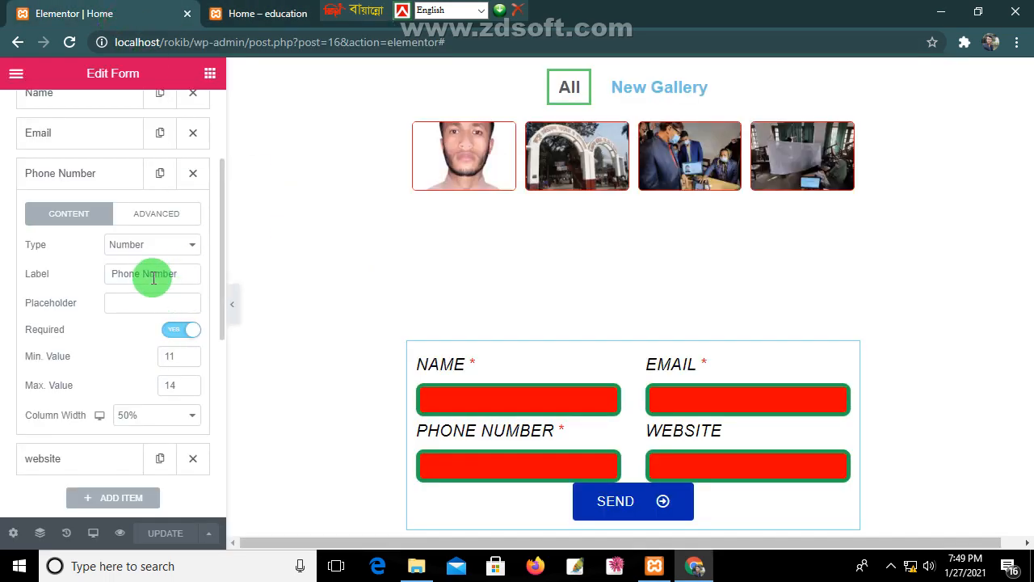
Step: Change the Phone Number field's type to Tel
click(147, 217)
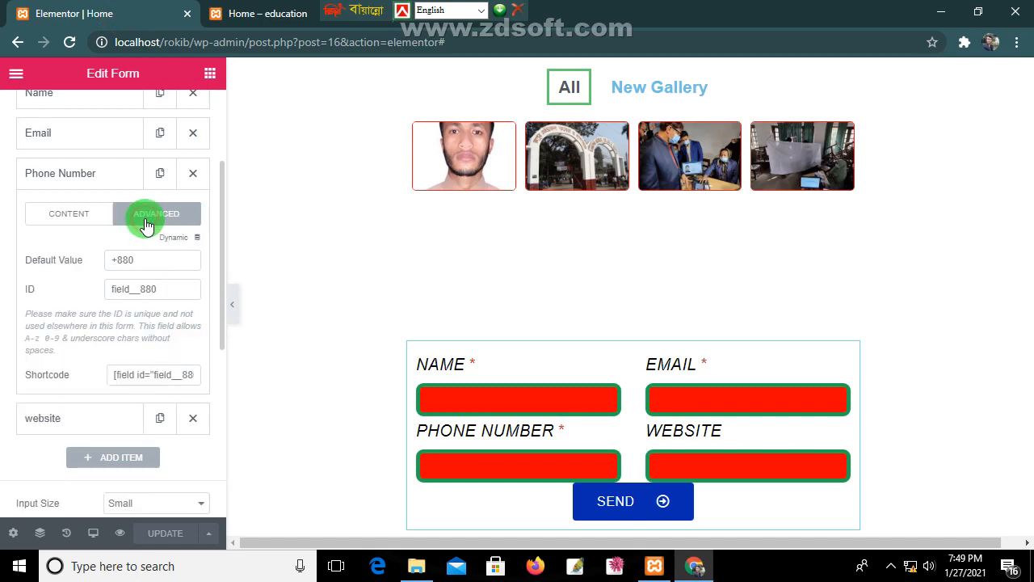
click(86, 215)
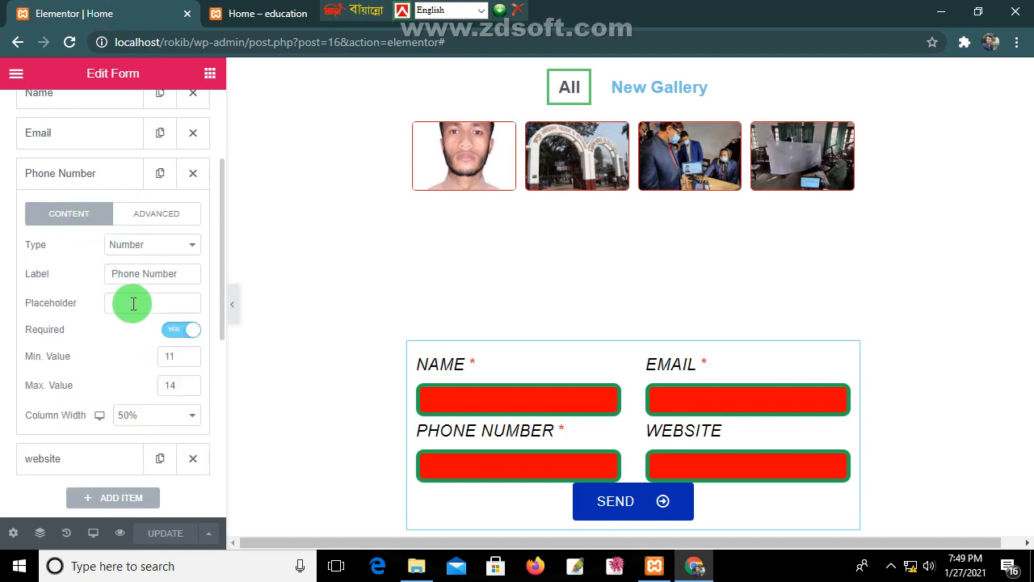
click(156, 245)
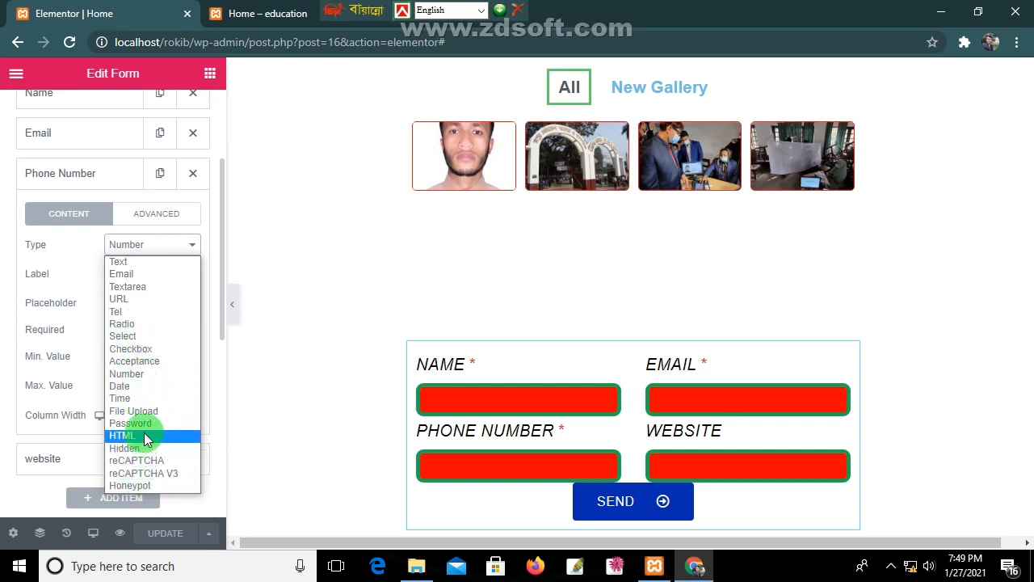
click(142, 313)
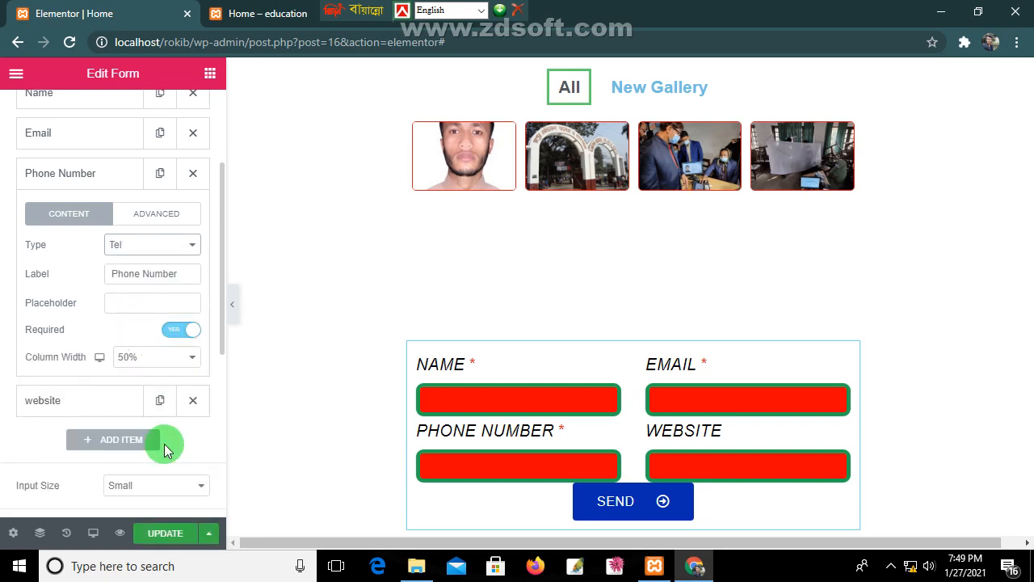
Step: Update the page and reload the live Home page to see the +880 placeholder
click(168, 534)
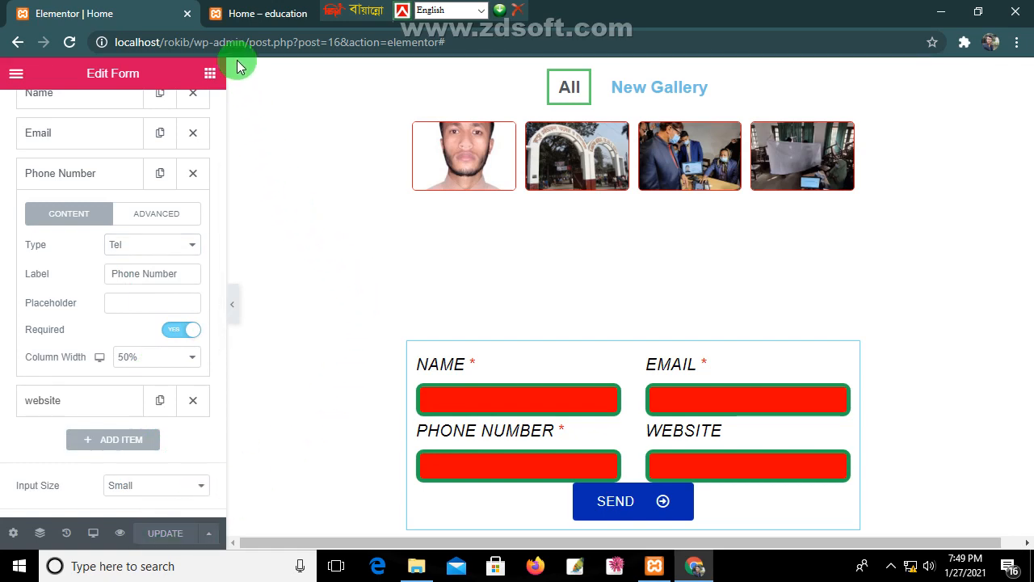
click(237, 10)
click(70, 42)
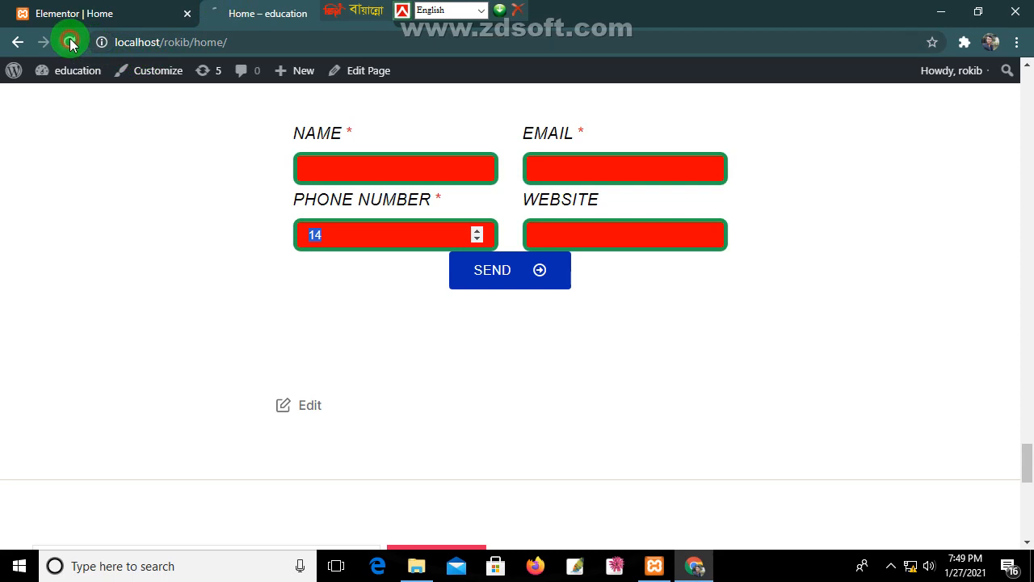
Step: Autofill Name, Email and Phone, enter 'hdehbdfbh' as Website, and send to get the URL warning
click(358, 235)
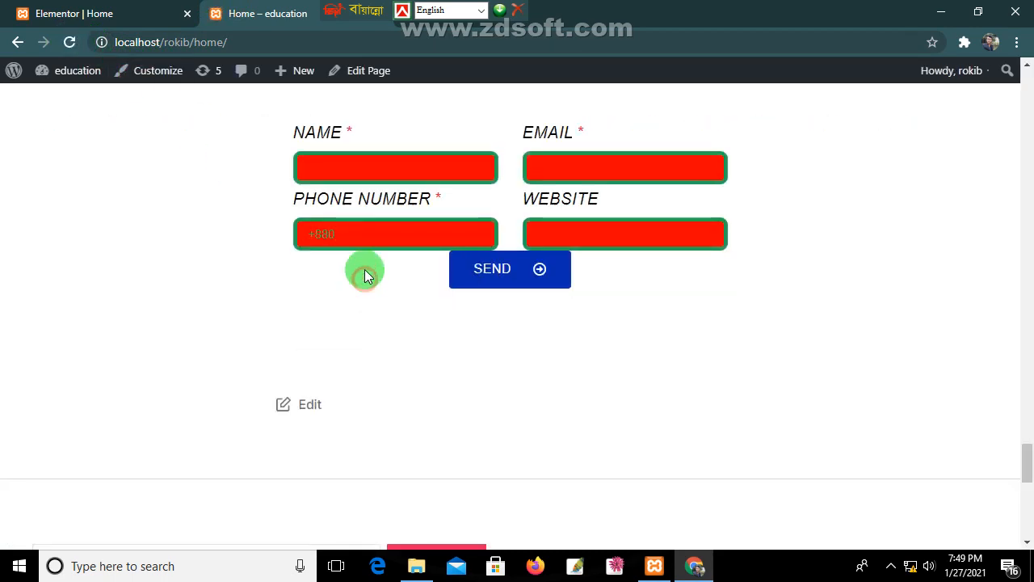
click(359, 226)
click(356, 274)
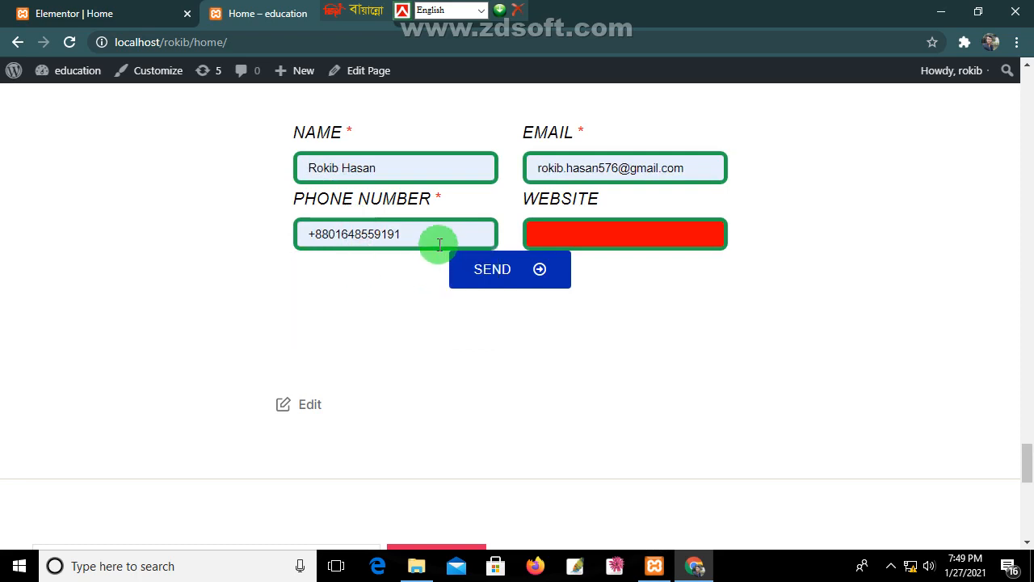
click(575, 235)
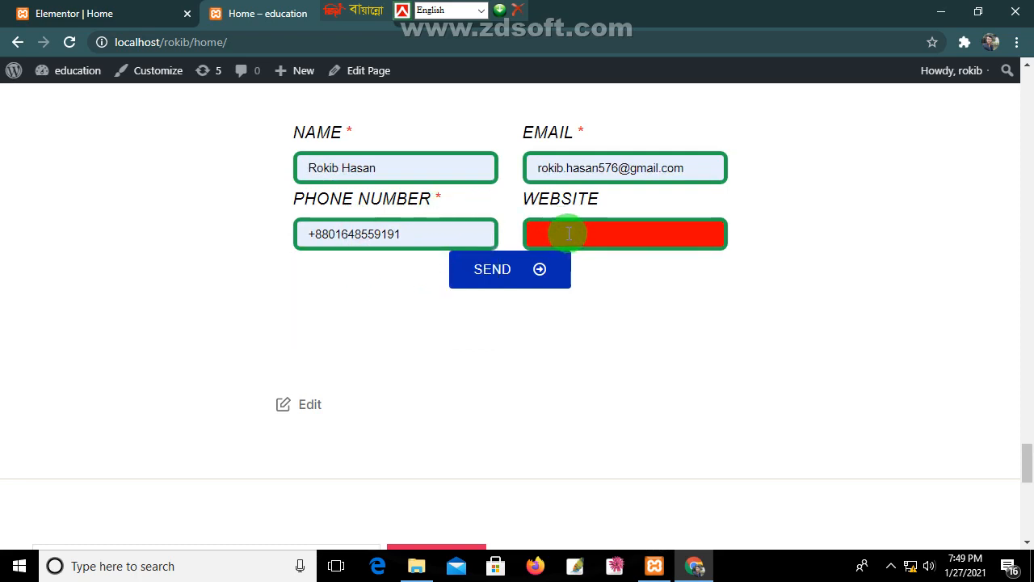
text(hdehbdfbh)
click(511, 279)
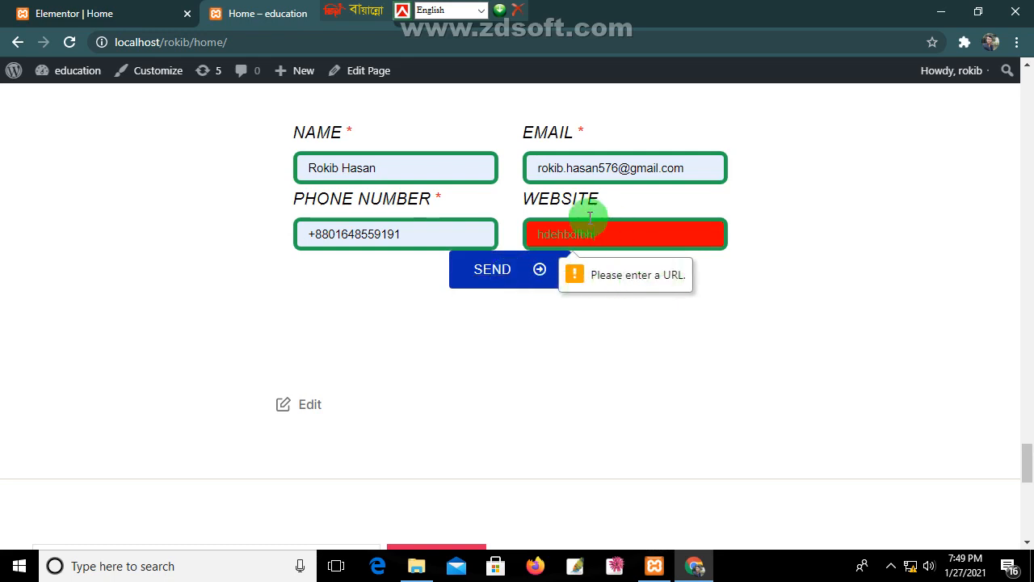
click(101, 14)
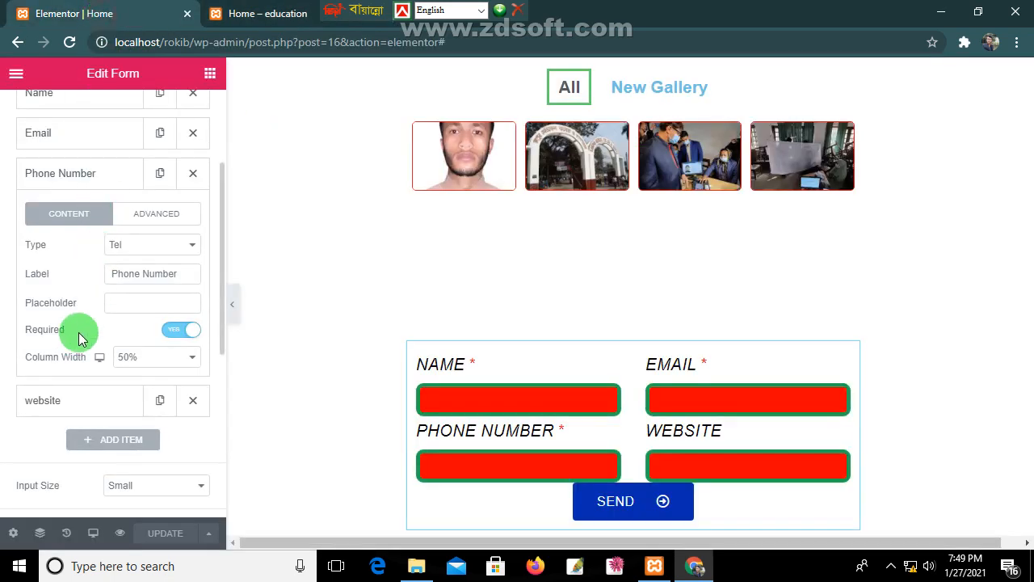
Step: Expand the website field's settings to check its URL type, then return to the live page
scroll(78, 337, down, 1)
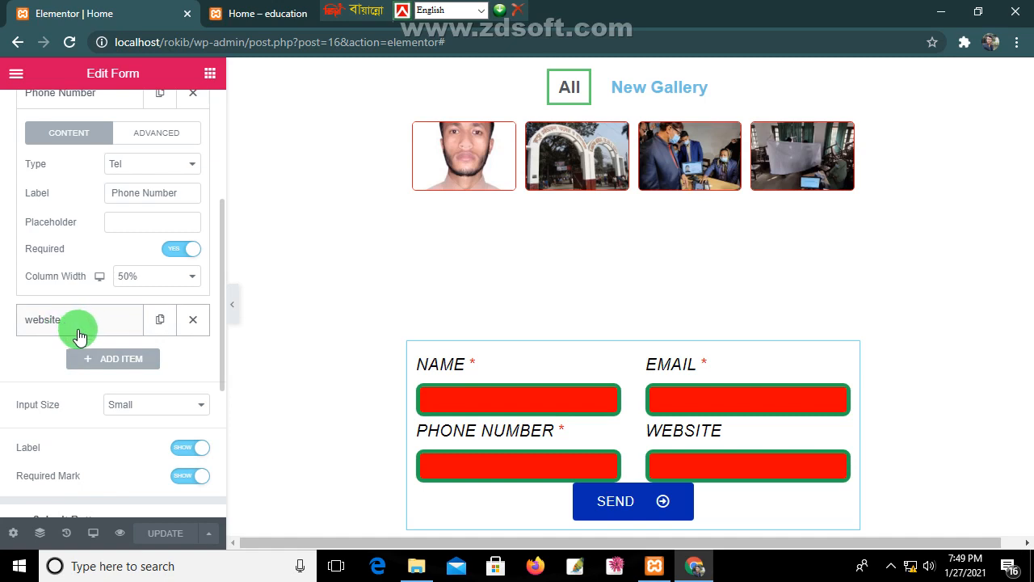
click(76, 330)
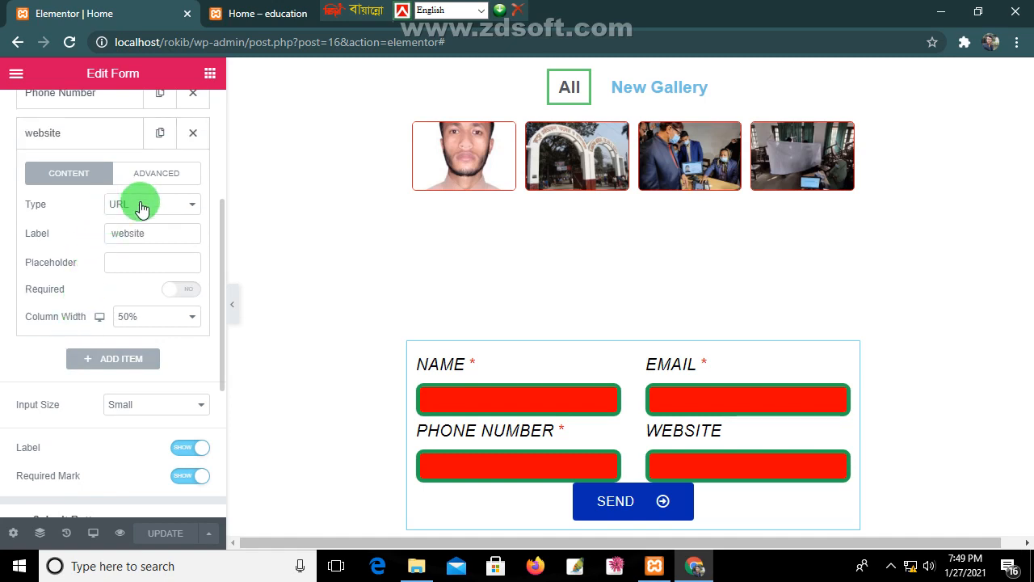
click(270, 13)
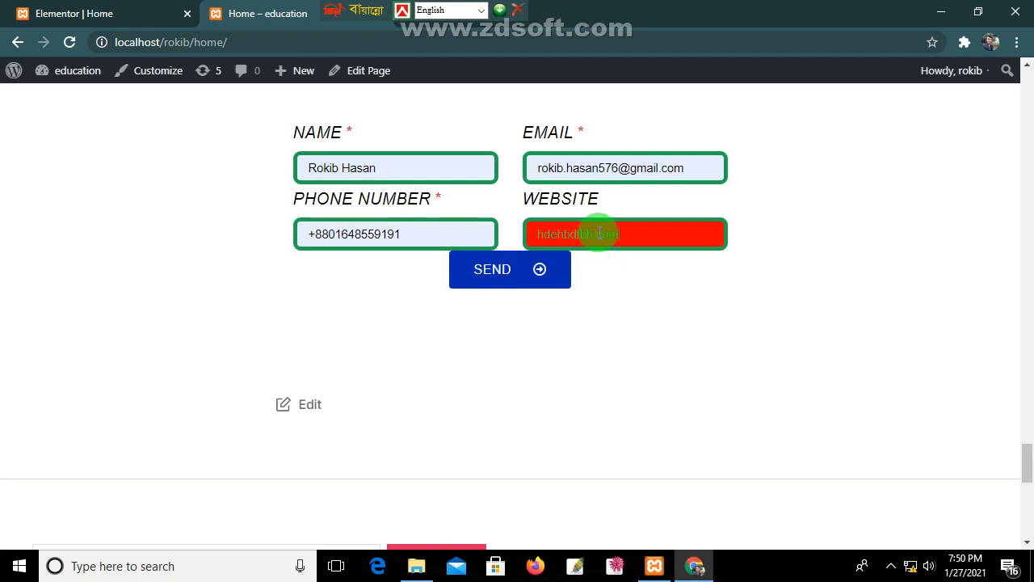
click(538, 272)
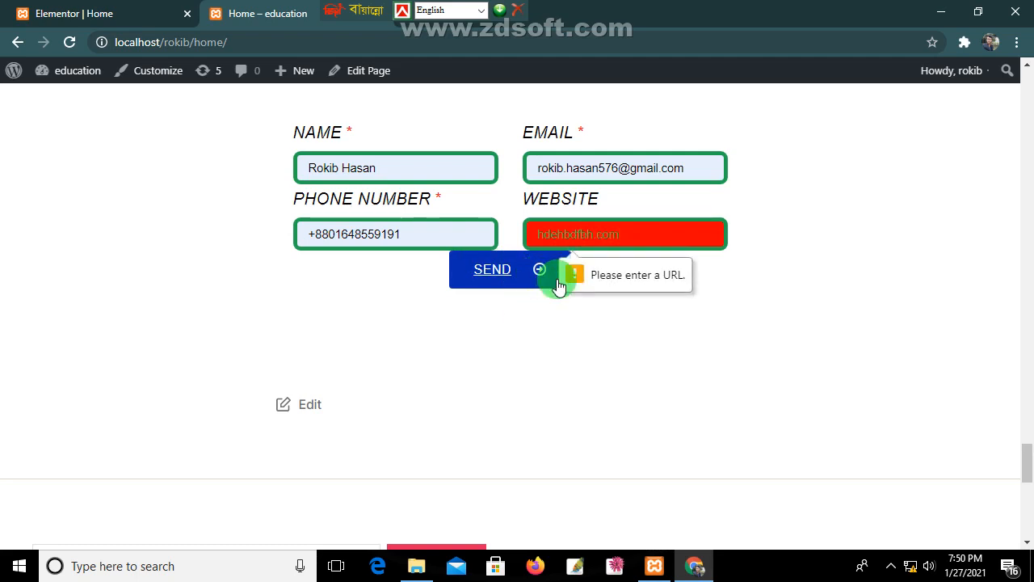
click(500, 272)
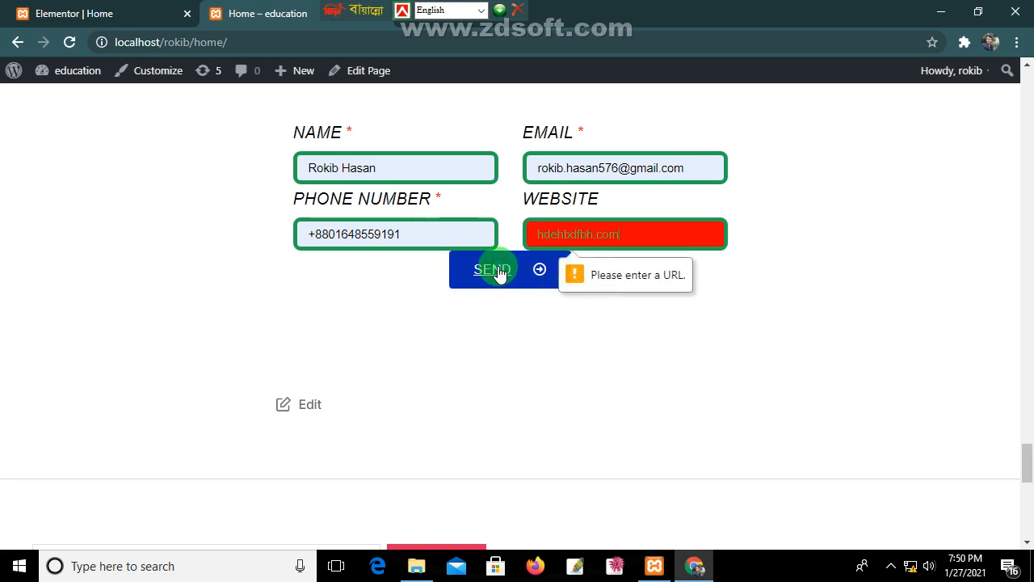
click(539, 235)
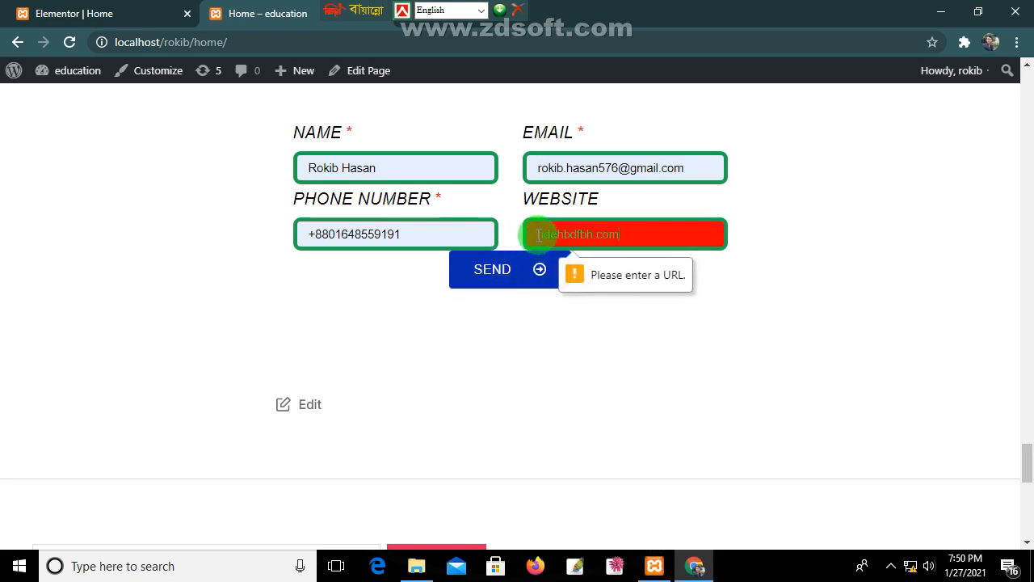
text(www.)
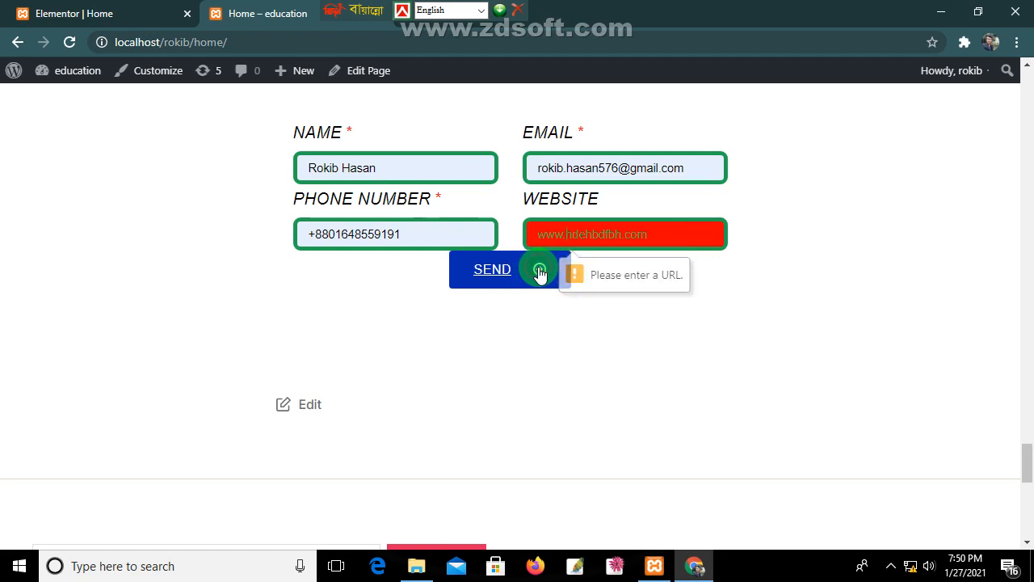
click(540, 272)
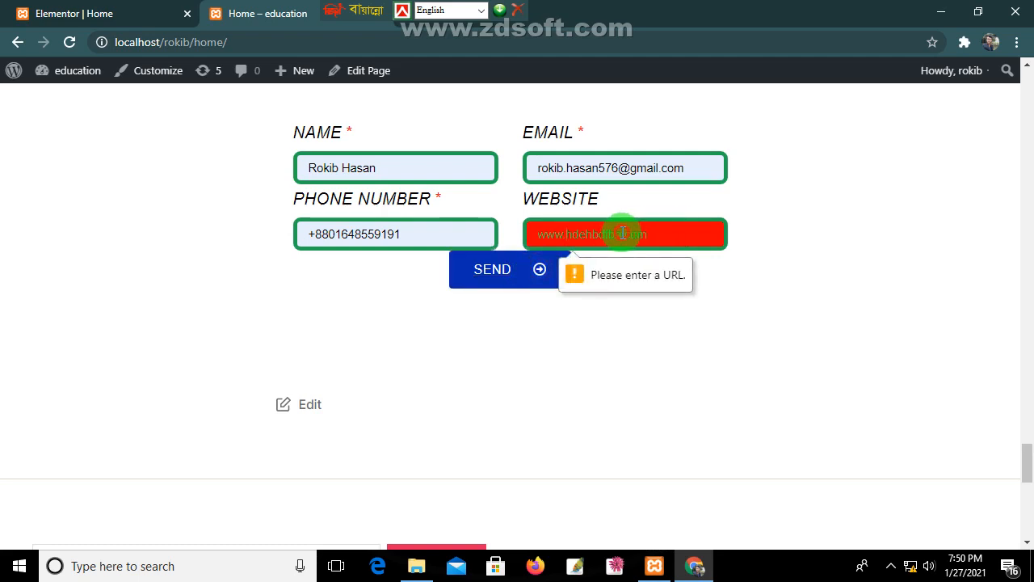
drag(623, 232, 601, 234)
key(BackSpace)
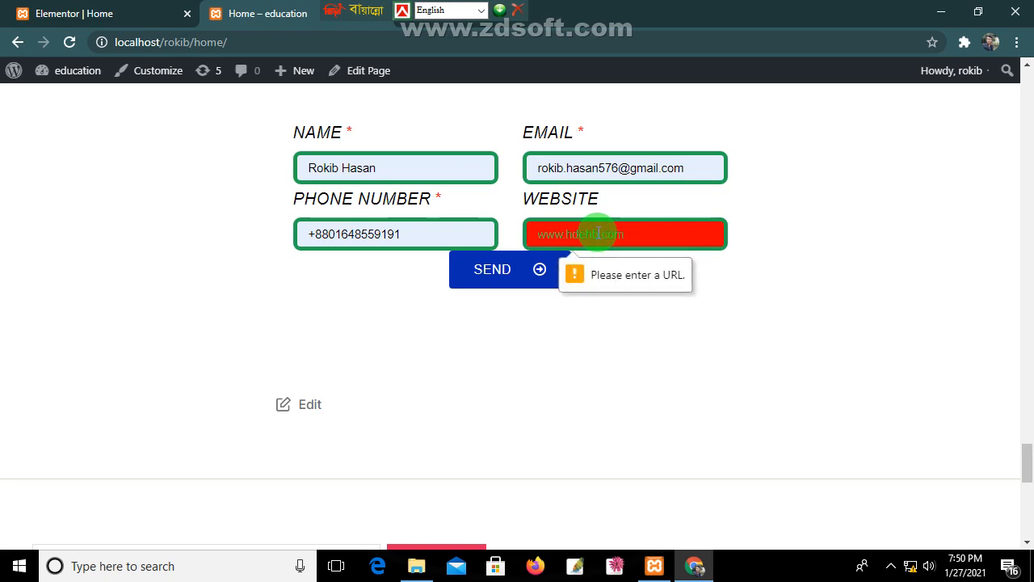
key(BackSpace)
key(BackSpace)
click(518, 286)
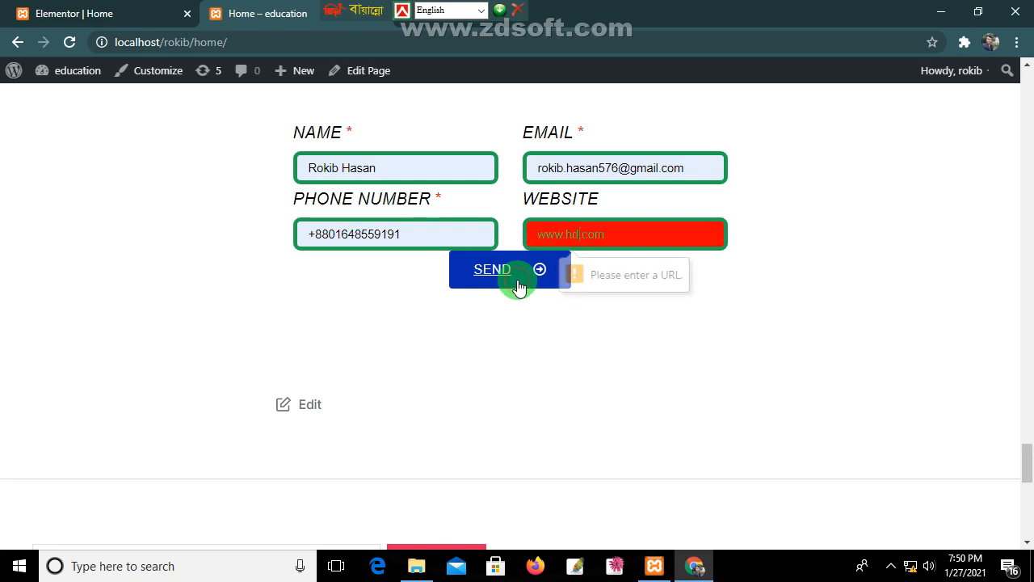
click(113, 13)
click(160, 207)
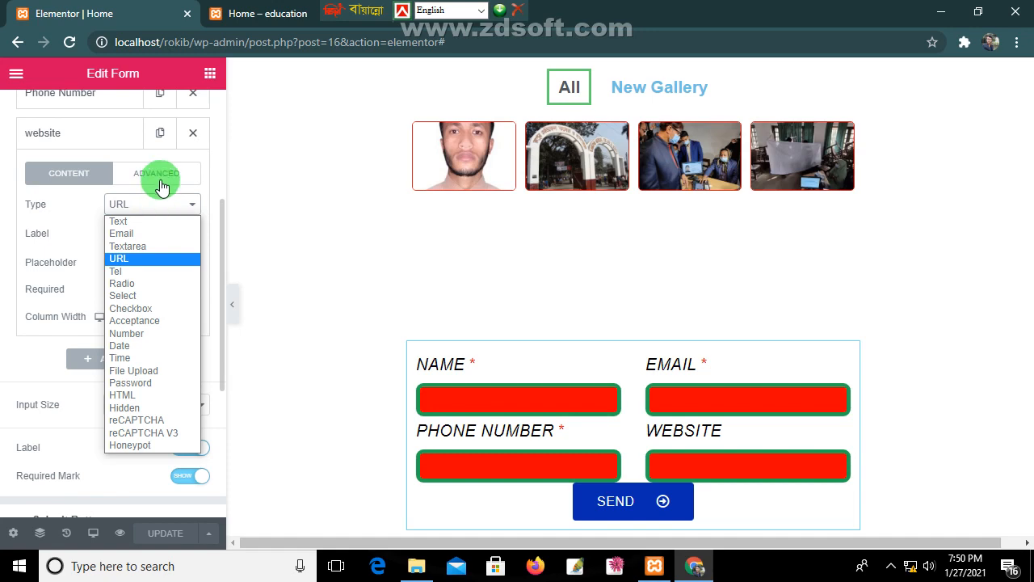
click(216, 15)
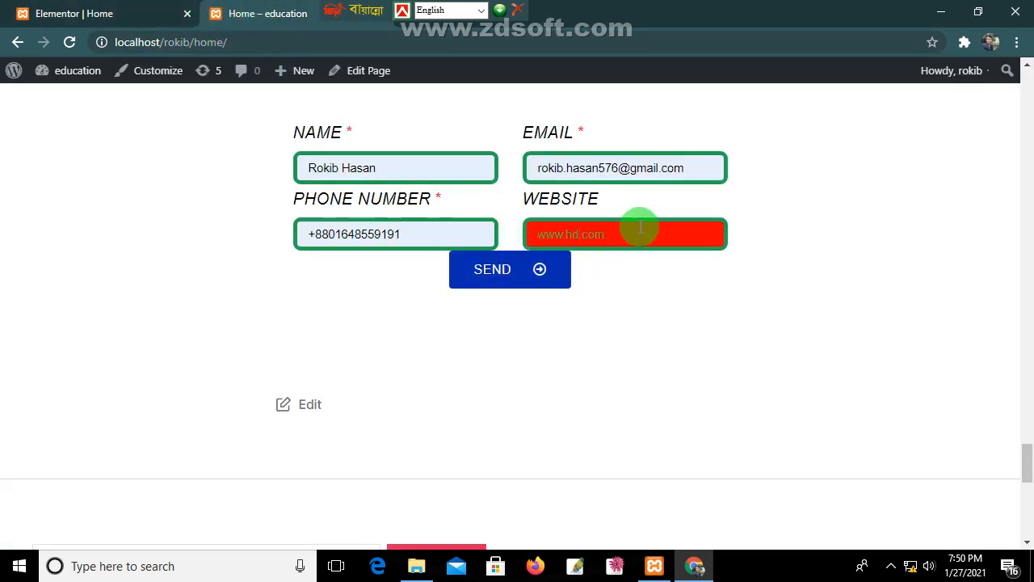
double_click(575, 232)
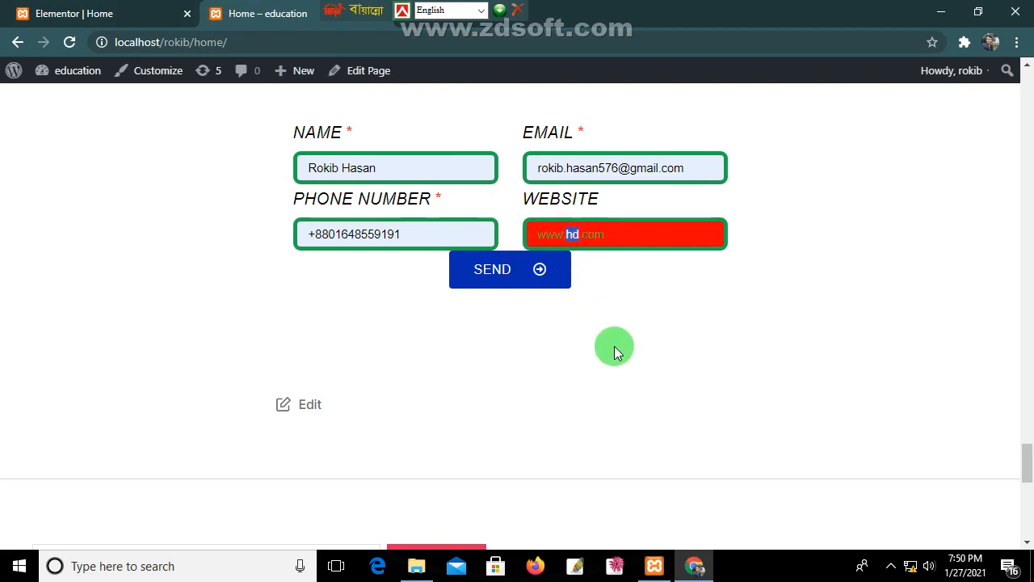
text(bdlove24)
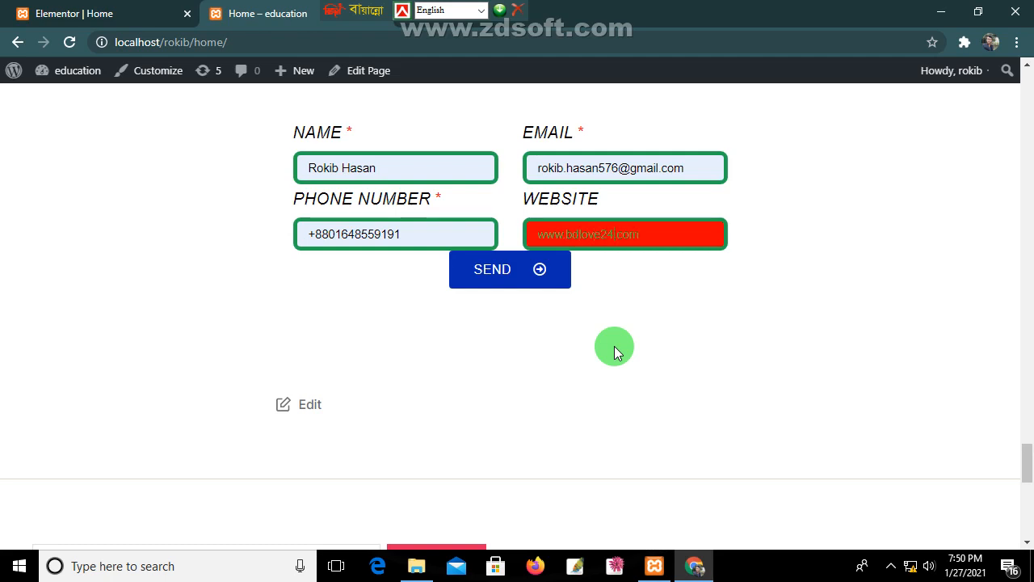
click(530, 268)
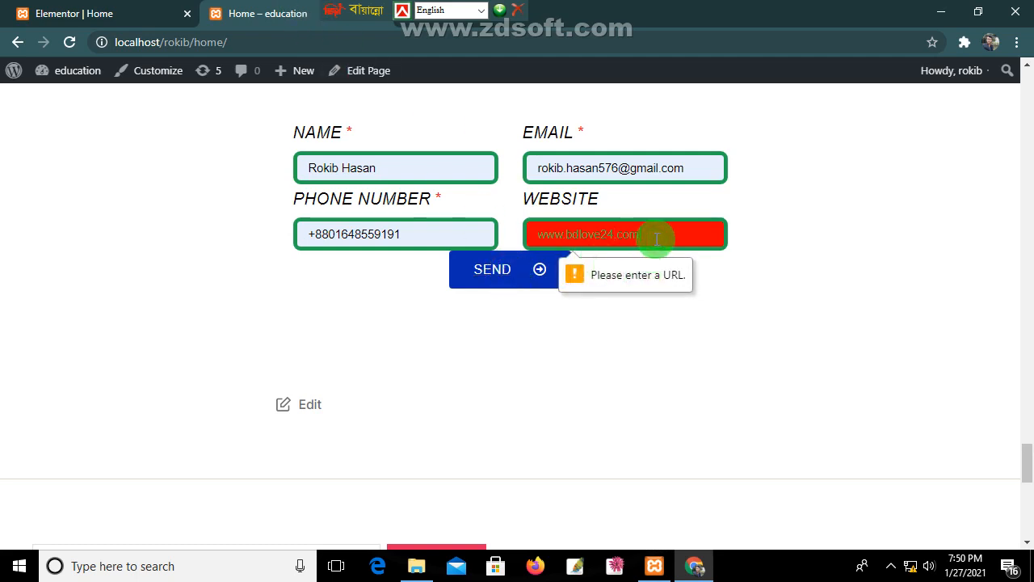
key(BackSpace)
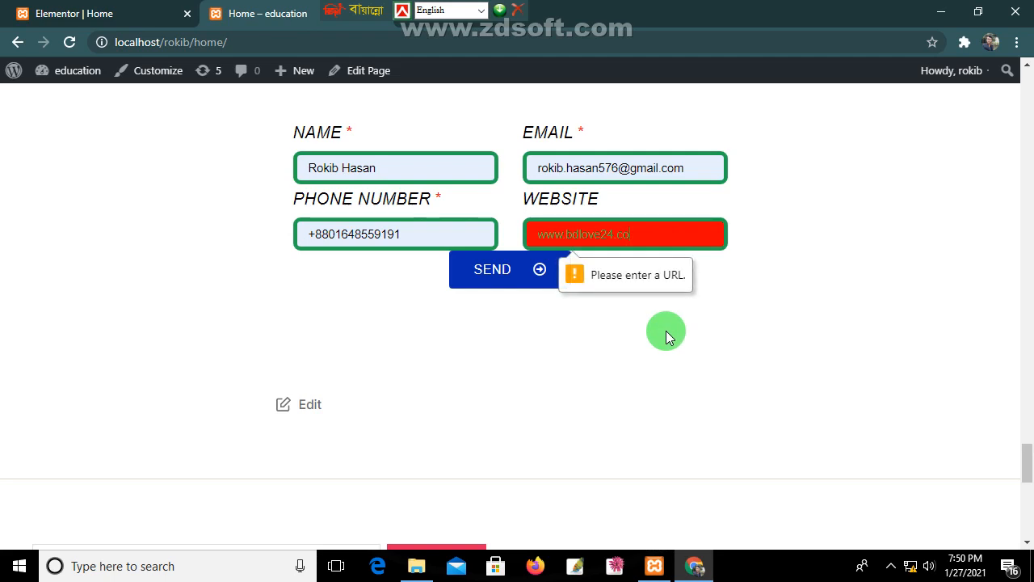
click(480, 275)
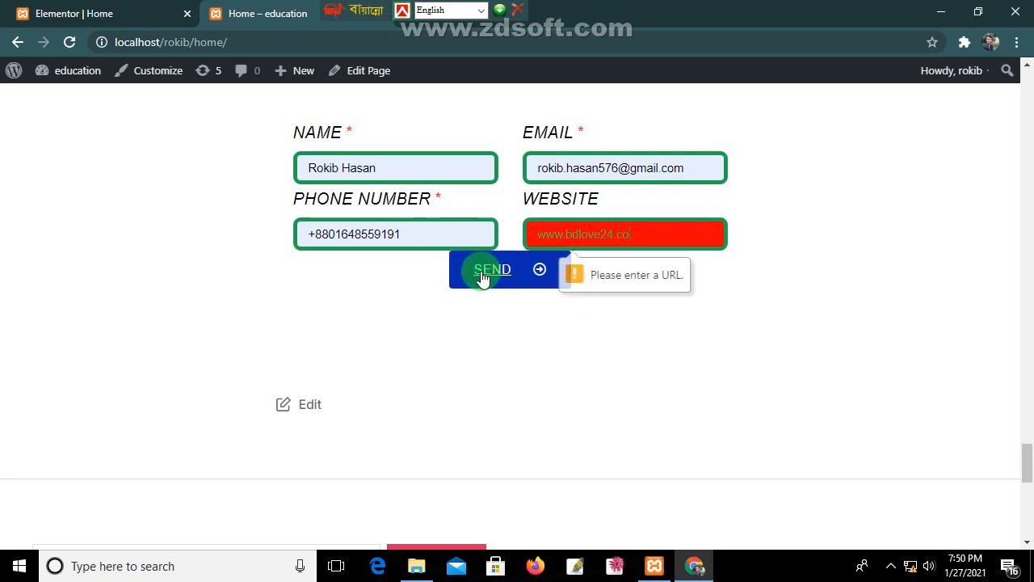
drag(676, 235, 491, 235)
click(659, 234)
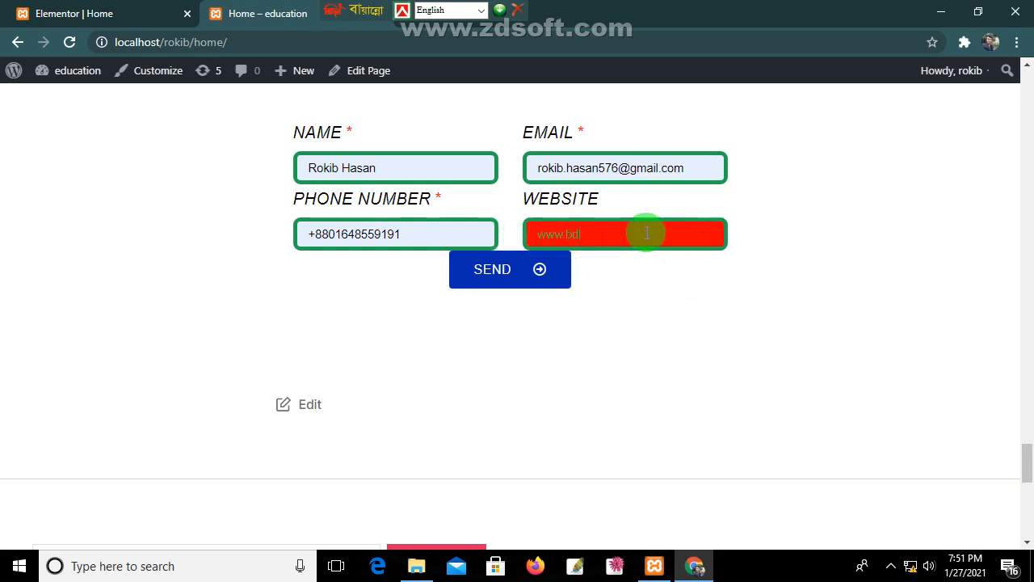
drag(693, 169, 494, 173)
key(ctrl+c)
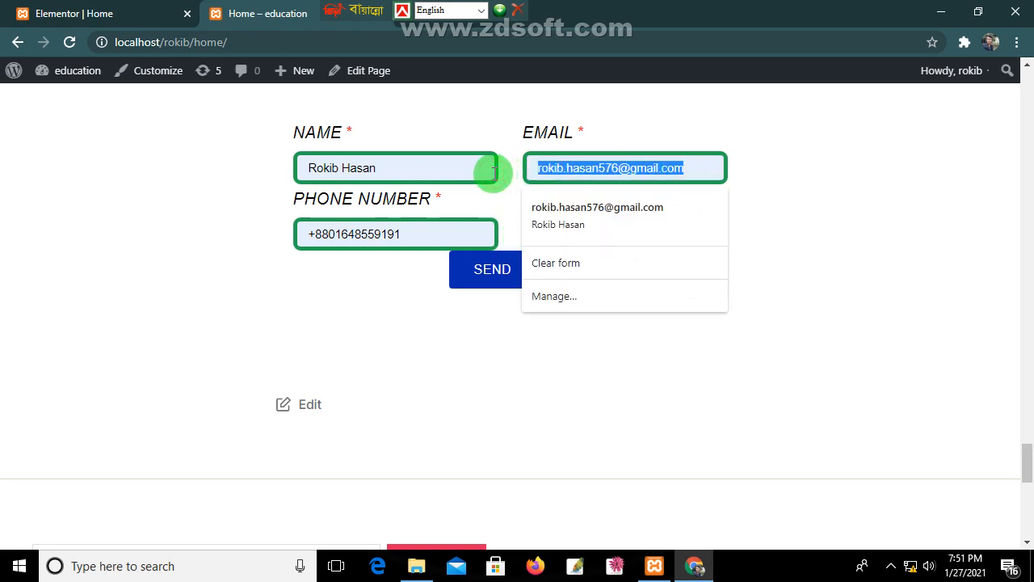
click(570, 232)
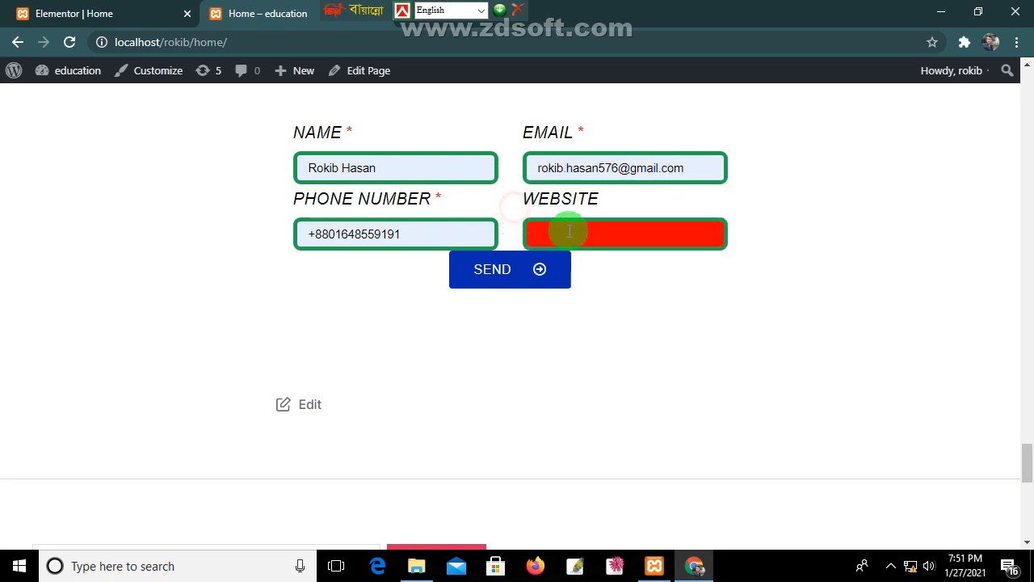
key(ctrl+v)
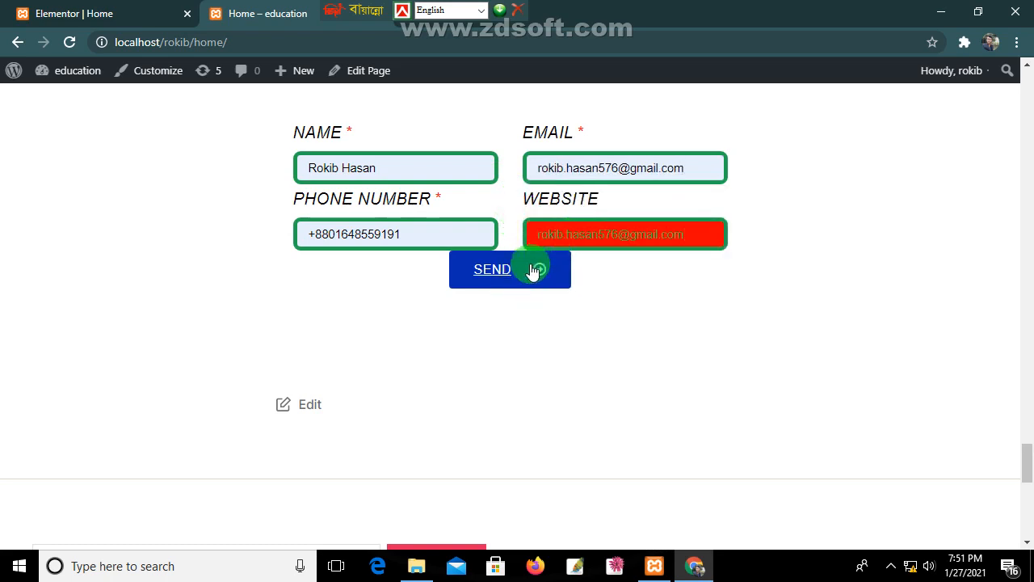
click(529, 270)
click(105, 13)
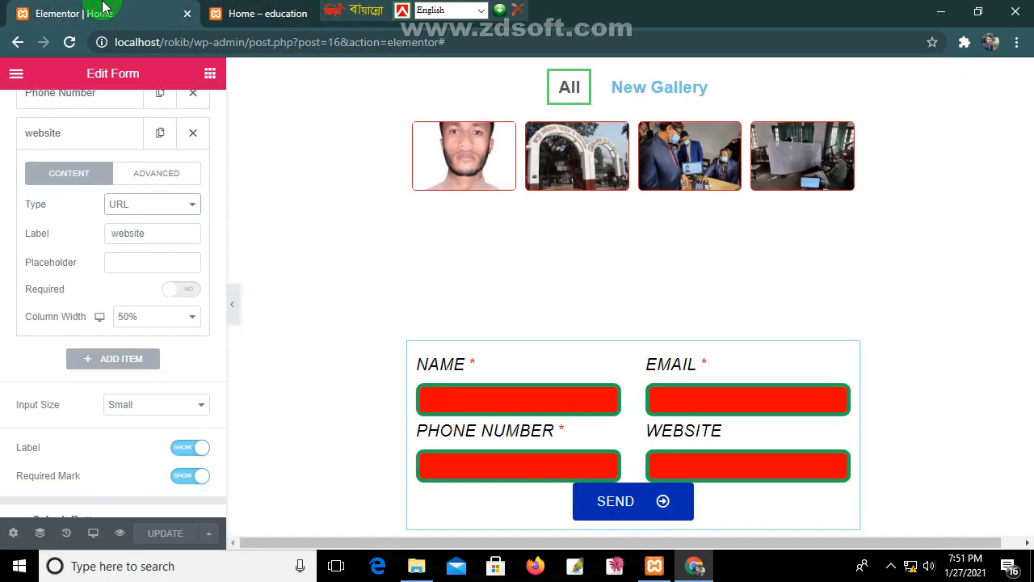
Step: Change the website field's type to Password, label it 'Password', and make it required
click(164, 208)
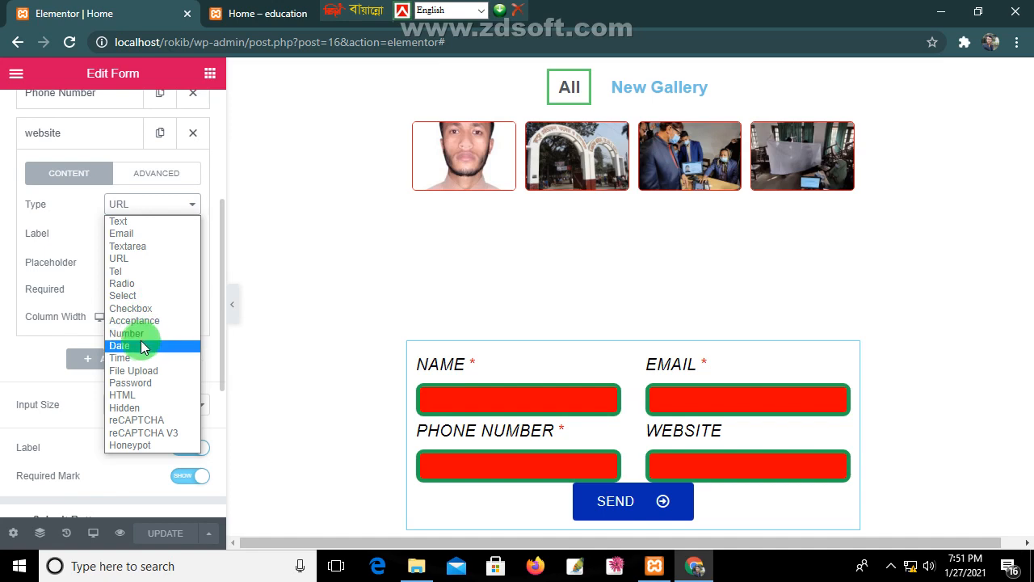
click(144, 383)
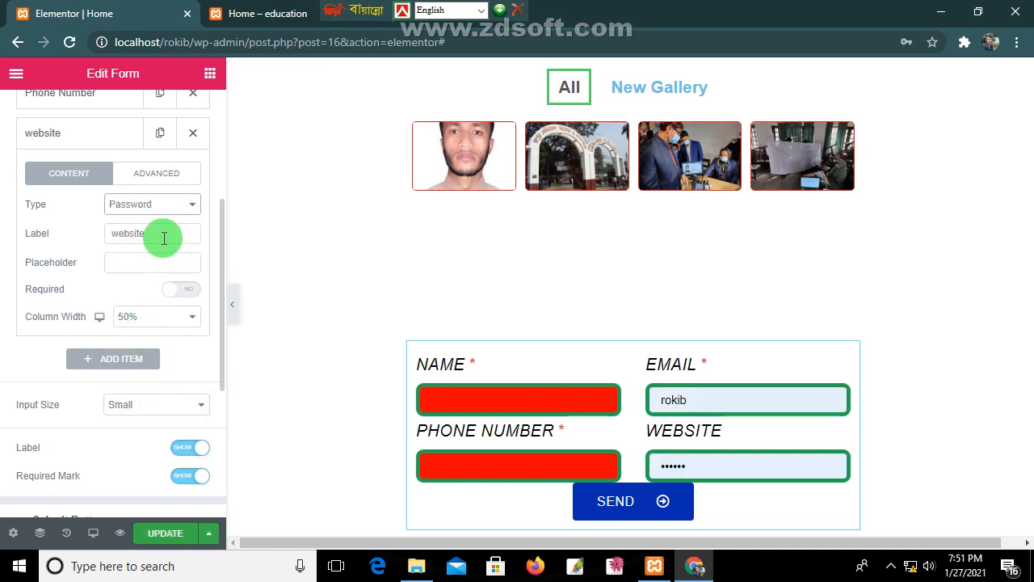
drag(164, 233, 88, 231)
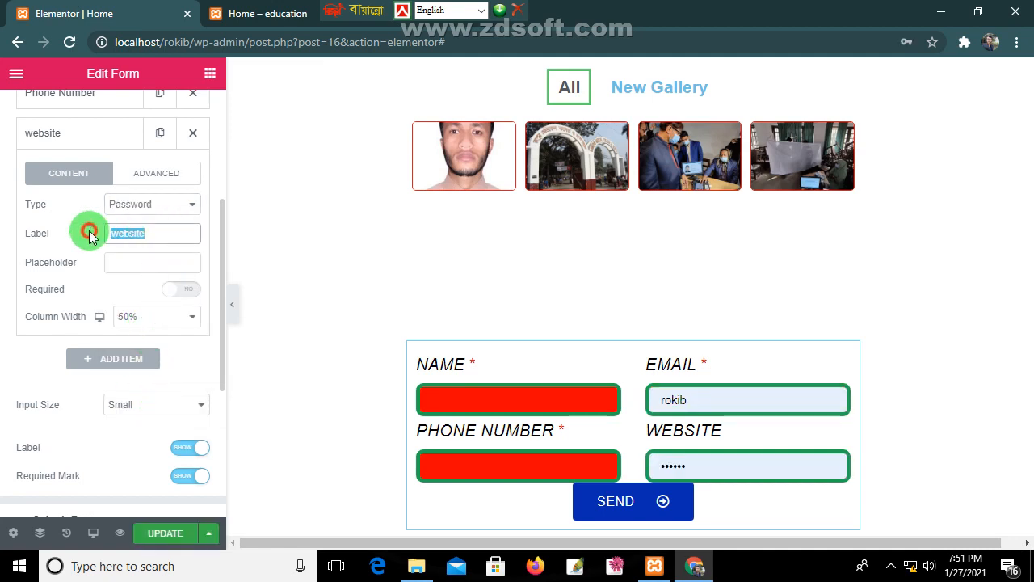
text(Pa)
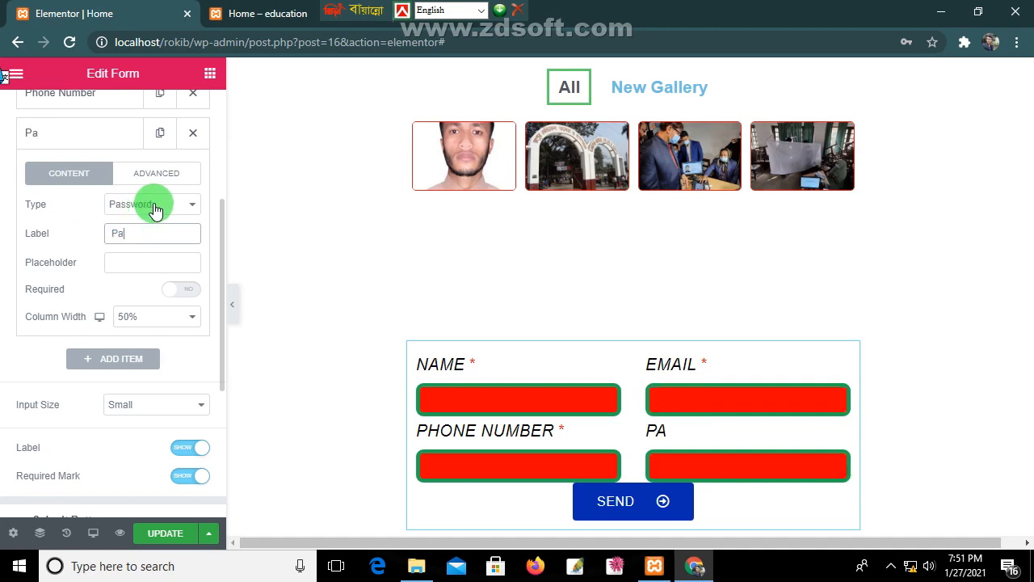
text(ssword)
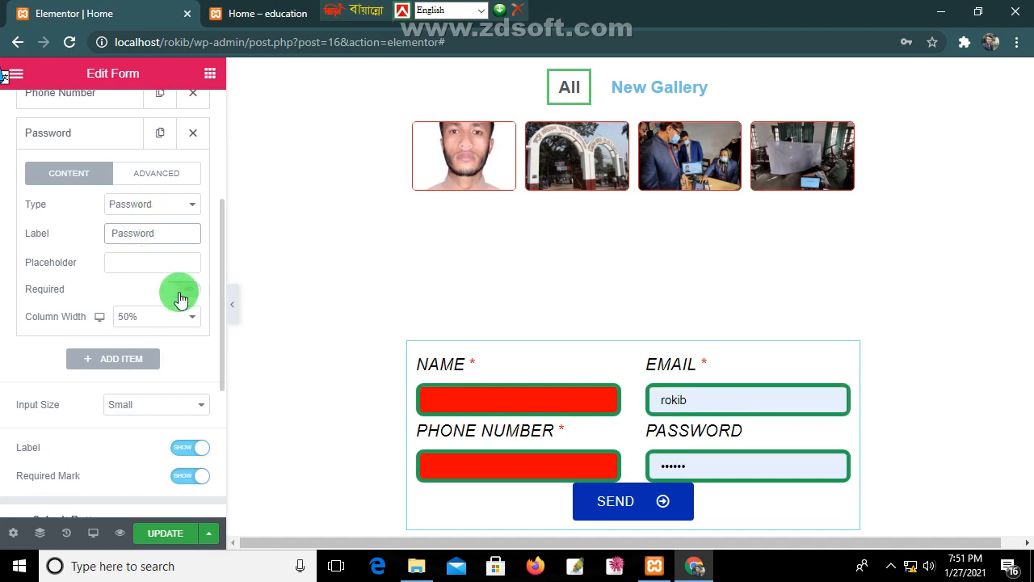
click(173, 289)
Step: Check the Password field's Advanced settings and update the page
scroll(145, 307, down, 1)
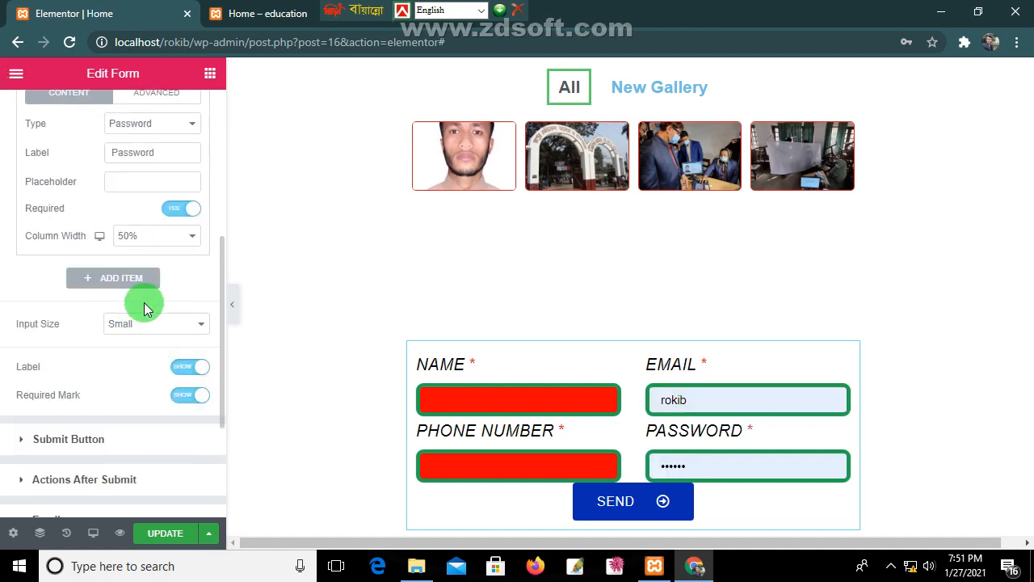
scroll(145, 256, up, 2)
click(163, 257)
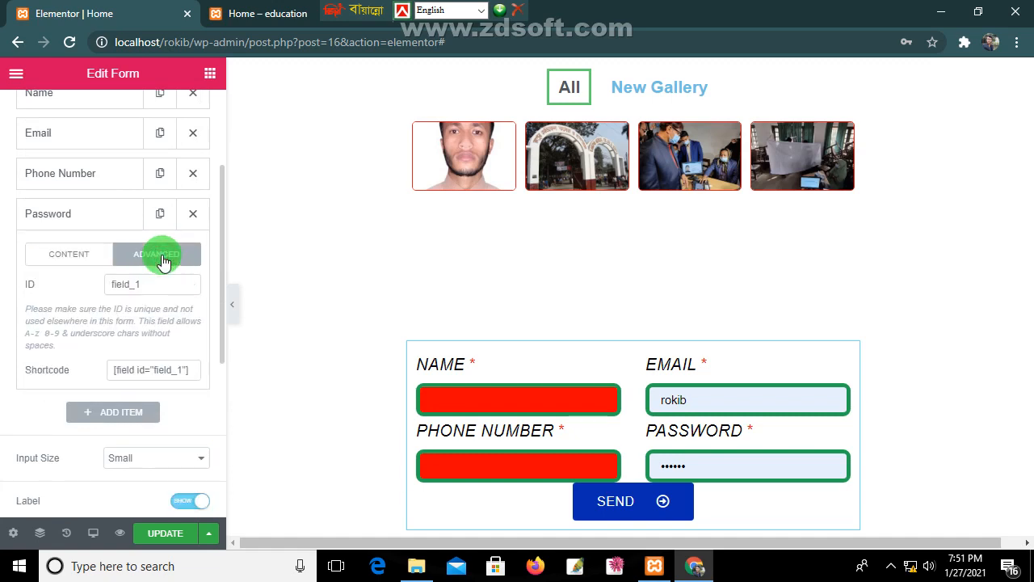
scroll(162, 308, down, 1)
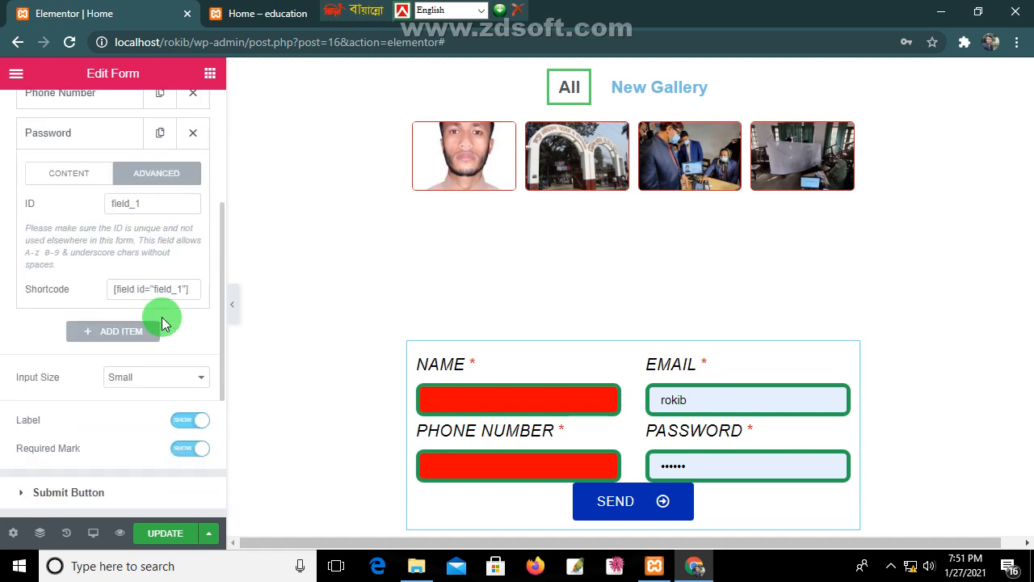
click(165, 537)
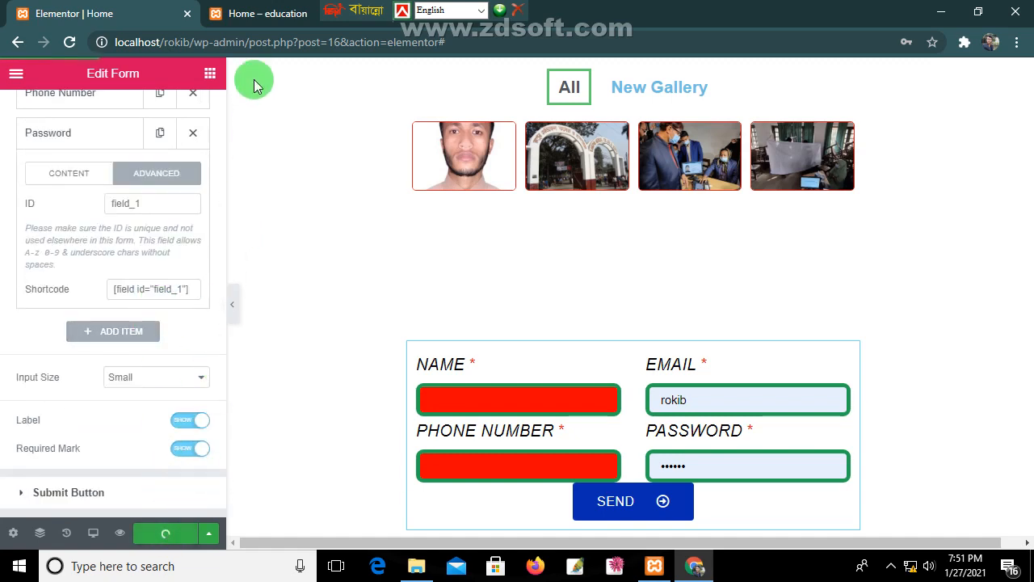
Step: Reload the live page, autofill the form, and send it to trigger the missing-@ email warning
click(254, 15)
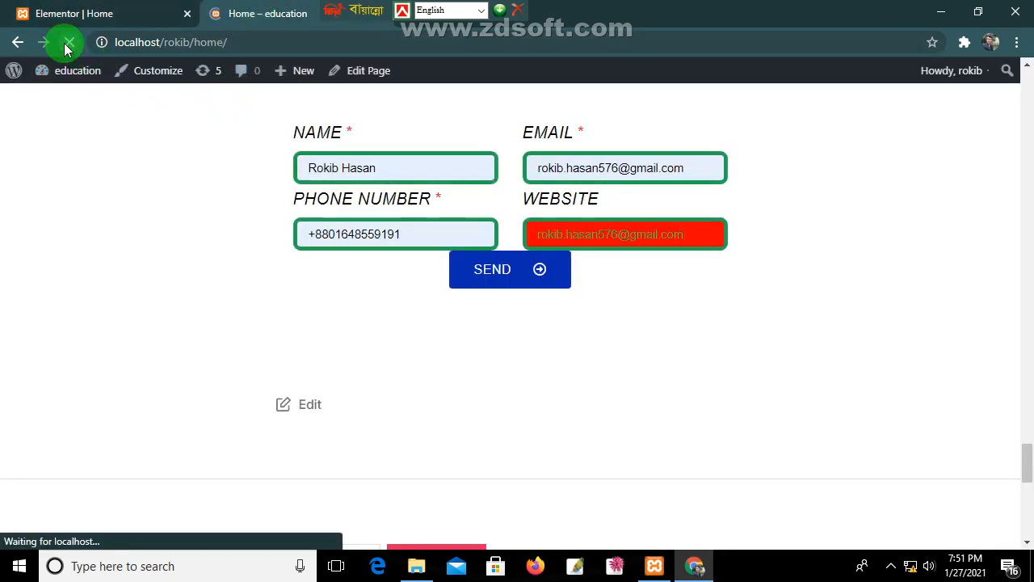
click(333, 164)
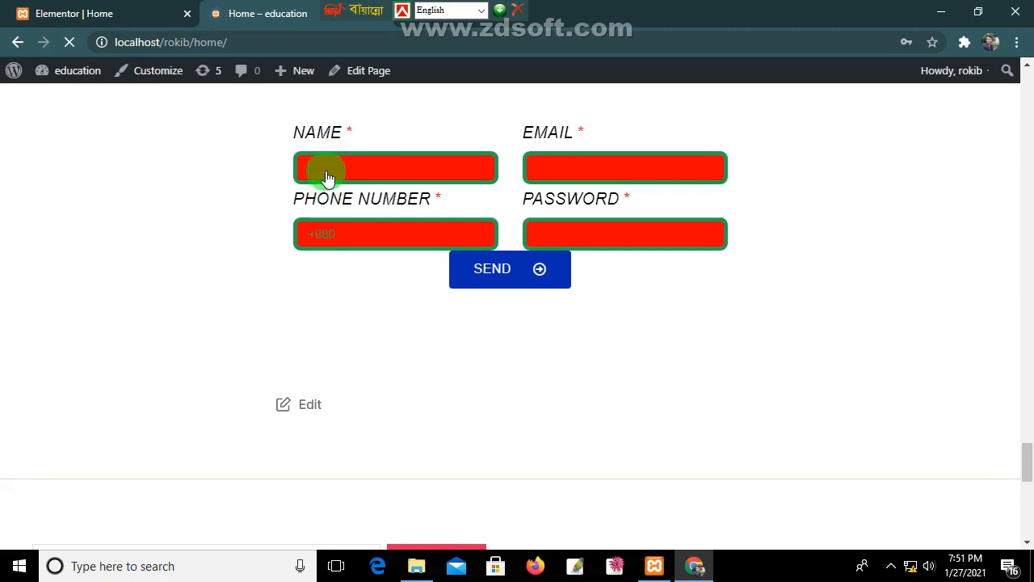
click(331, 211)
click(345, 171)
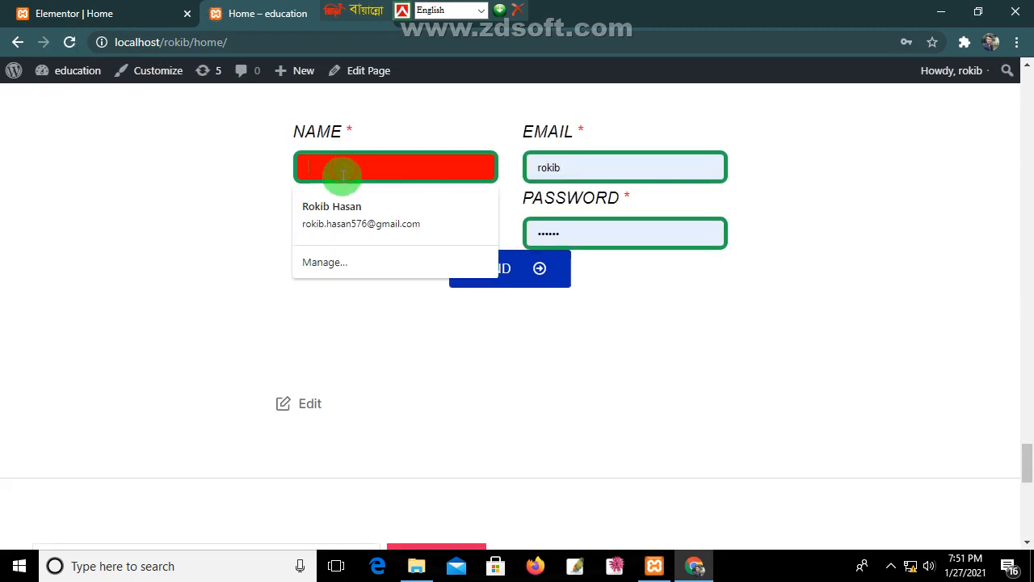
click(340, 202)
click(573, 163)
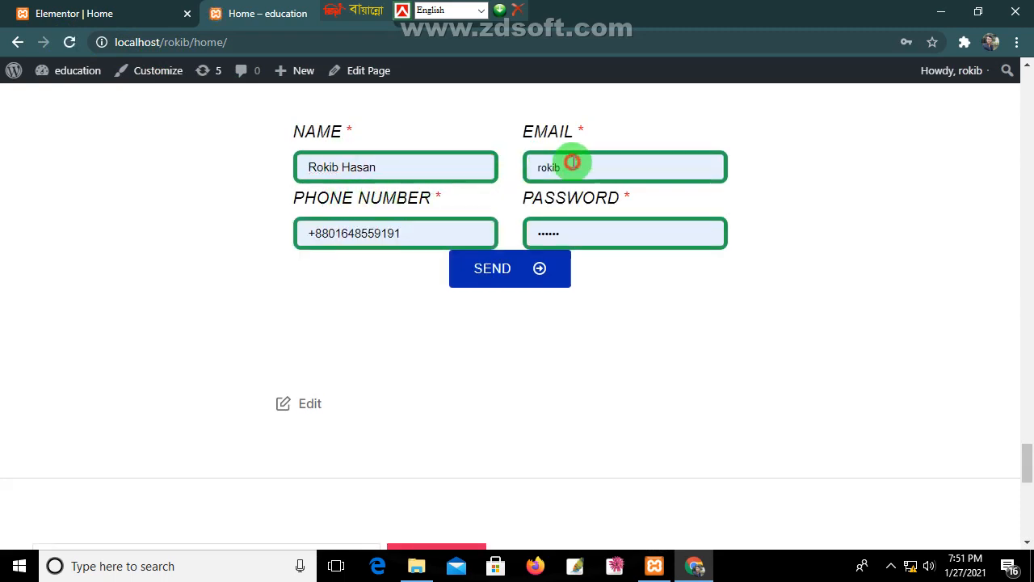
click(512, 169)
click(559, 161)
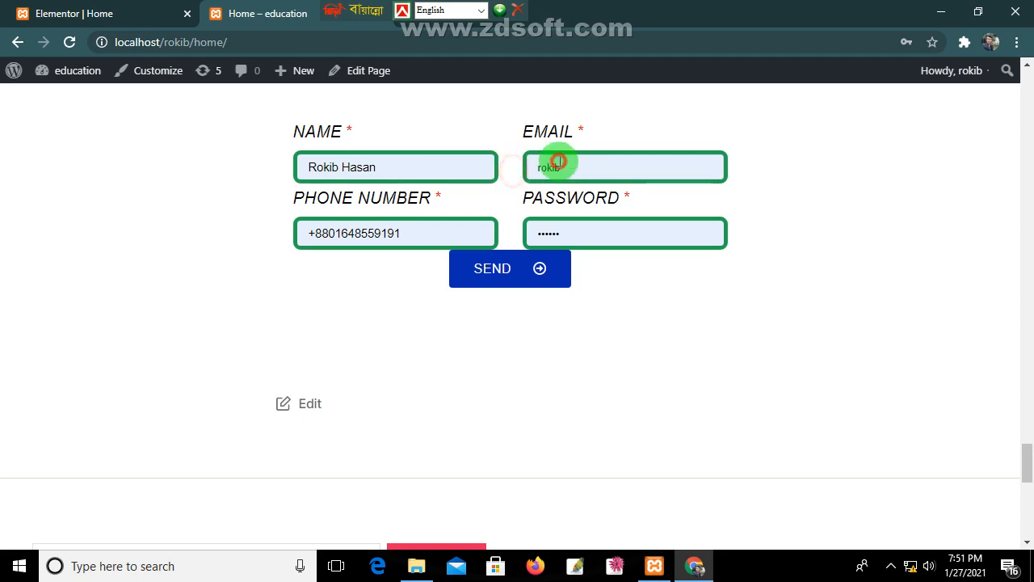
click(388, 166)
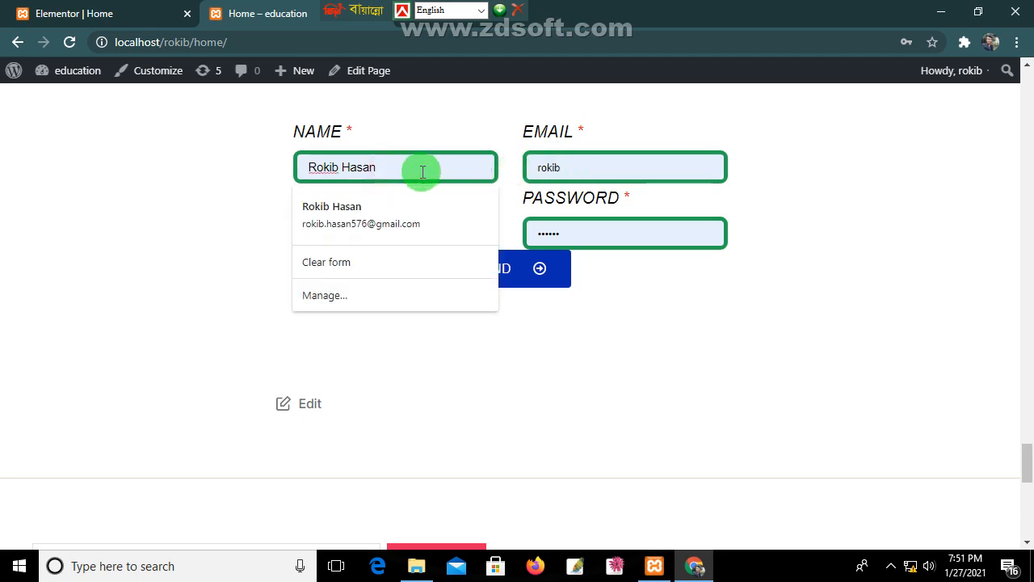
click(347, 210)
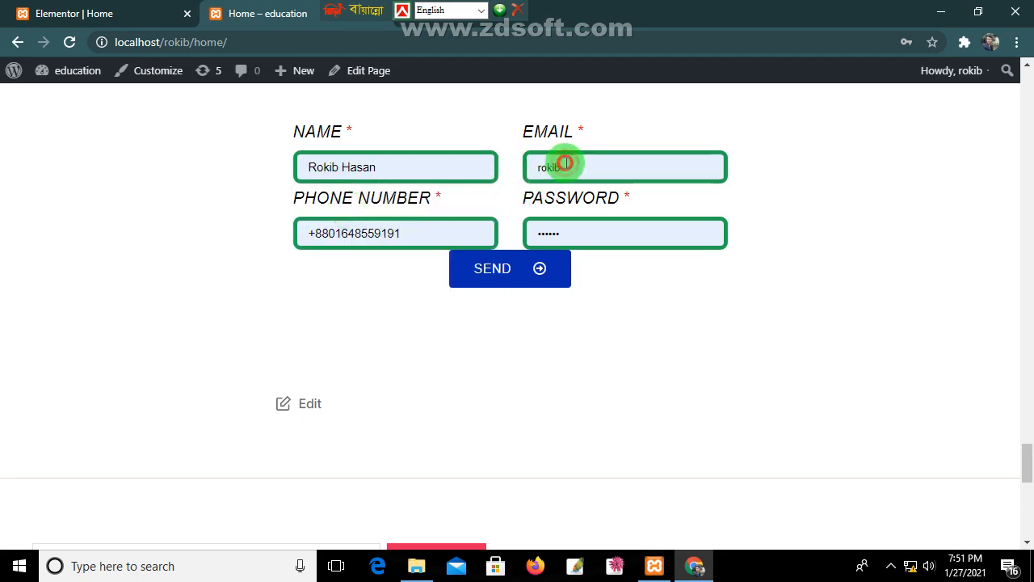
click(588, 233)
click(517, 278)
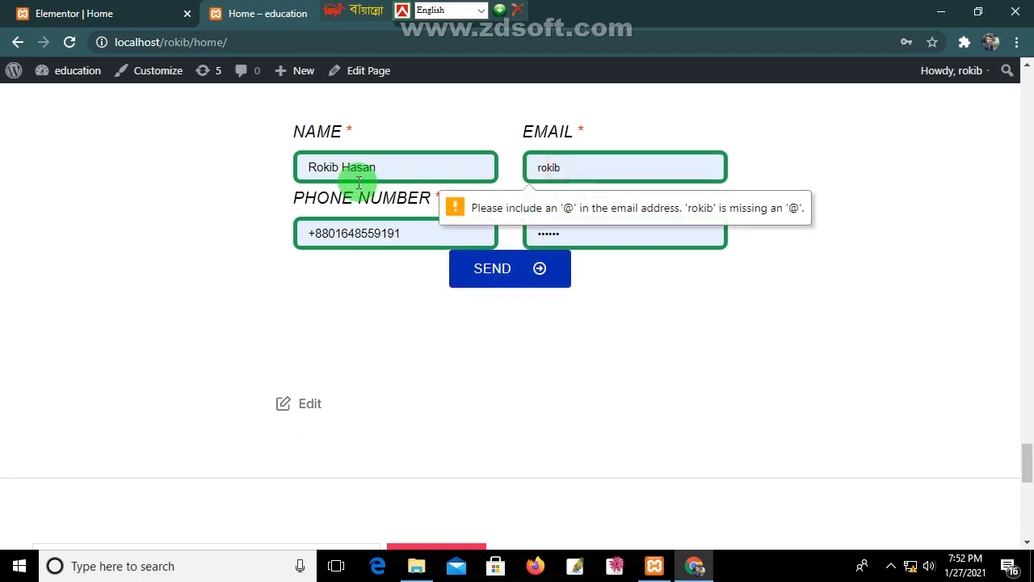
Step: Clear the Name field and type a new name
click(388, 167)
drag(387, 166, 293, 167)
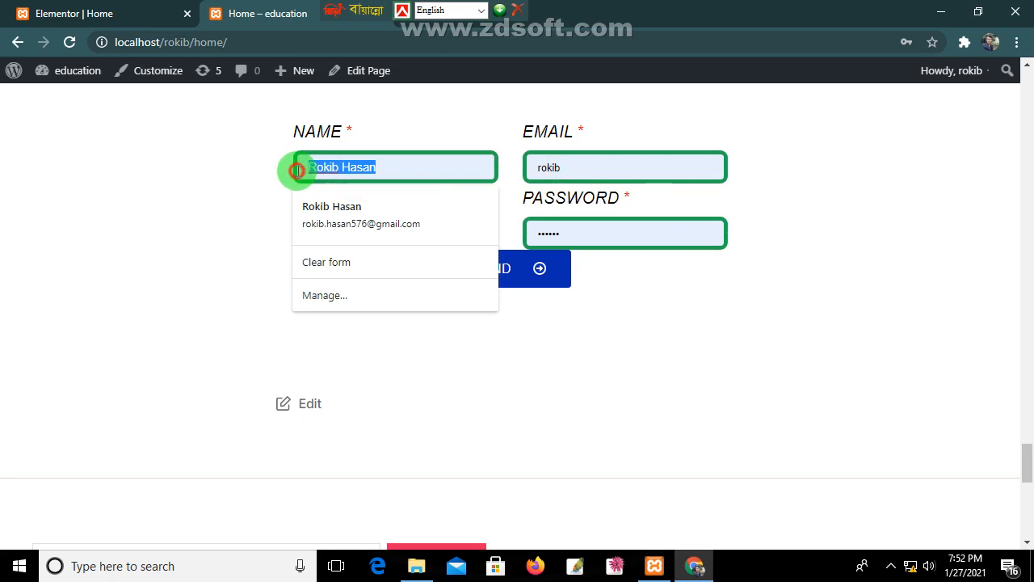
key(BackSpace)
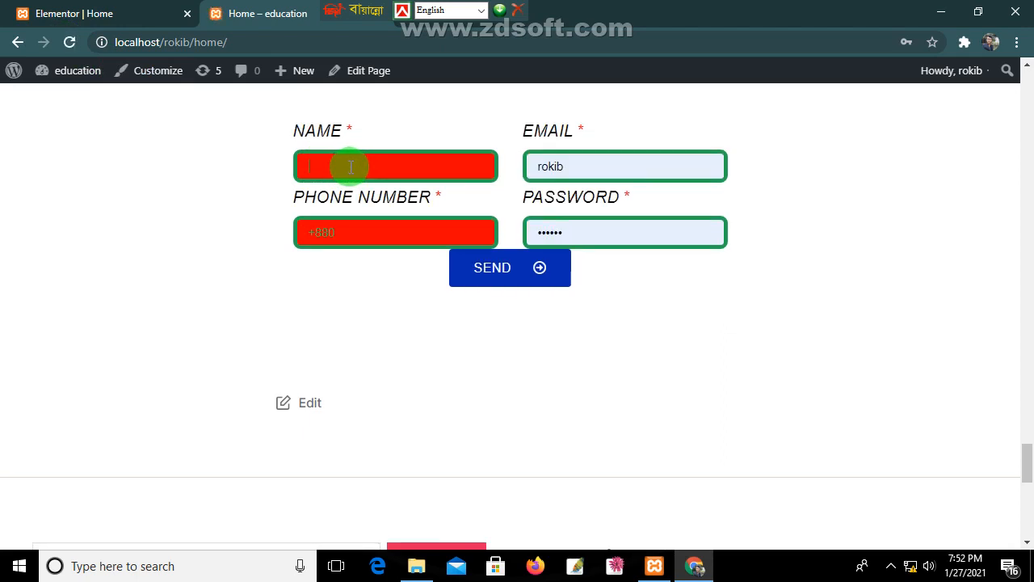
text(rokib)
Step: Replace the email with a full suggested address, fill the +880 phone suggestion, and submit
click(577, 166)
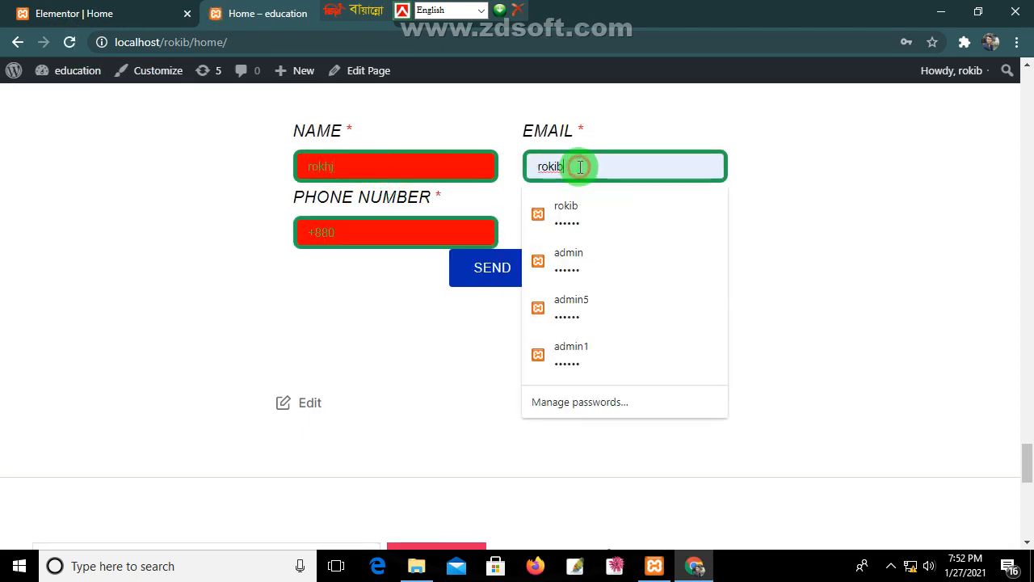
drag(579, 166, 513, 172)
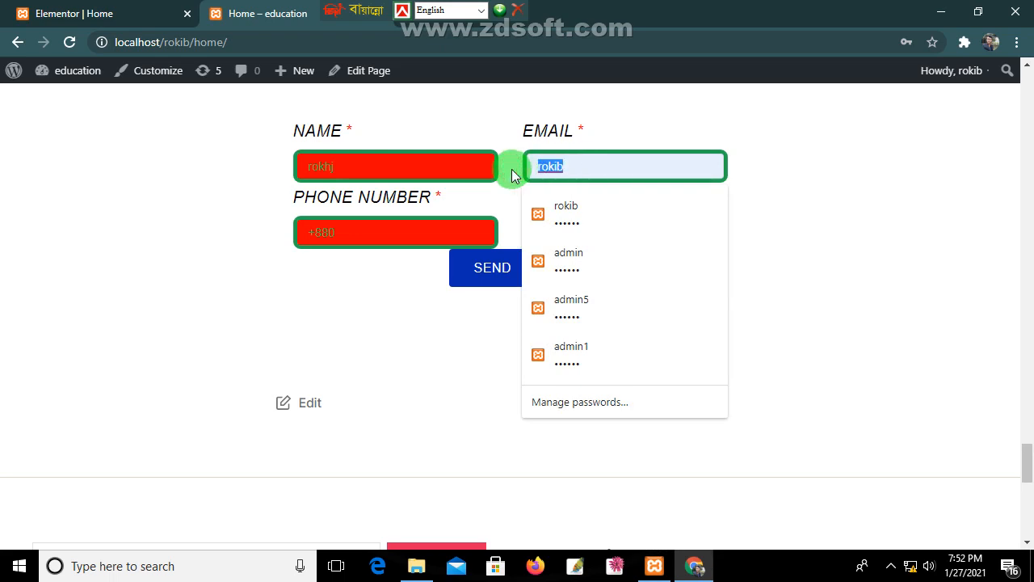
key(BackSpace)
key(Down)
click(409, 233)
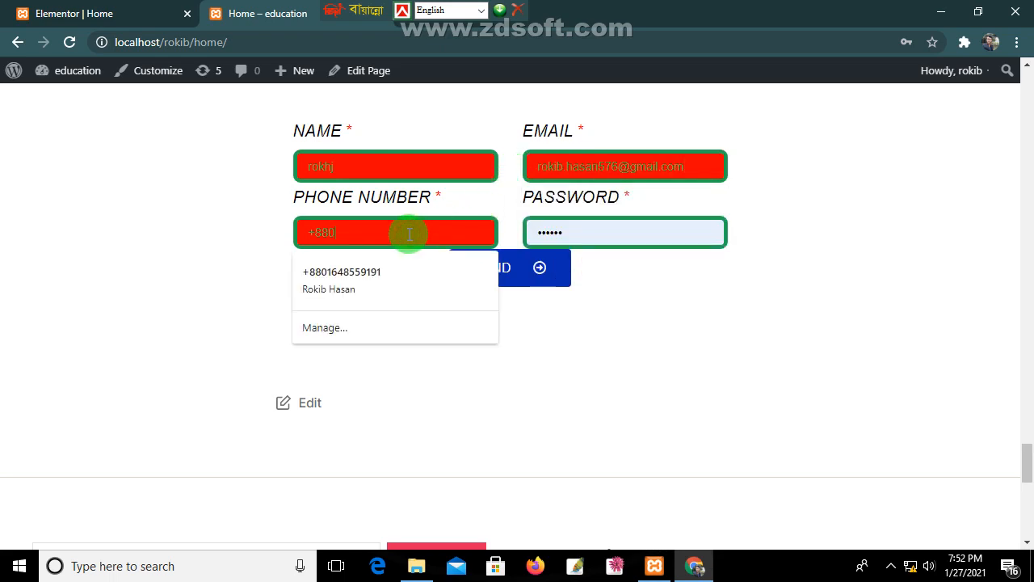
text(+880)
click(380, 285)
click(491, 271)
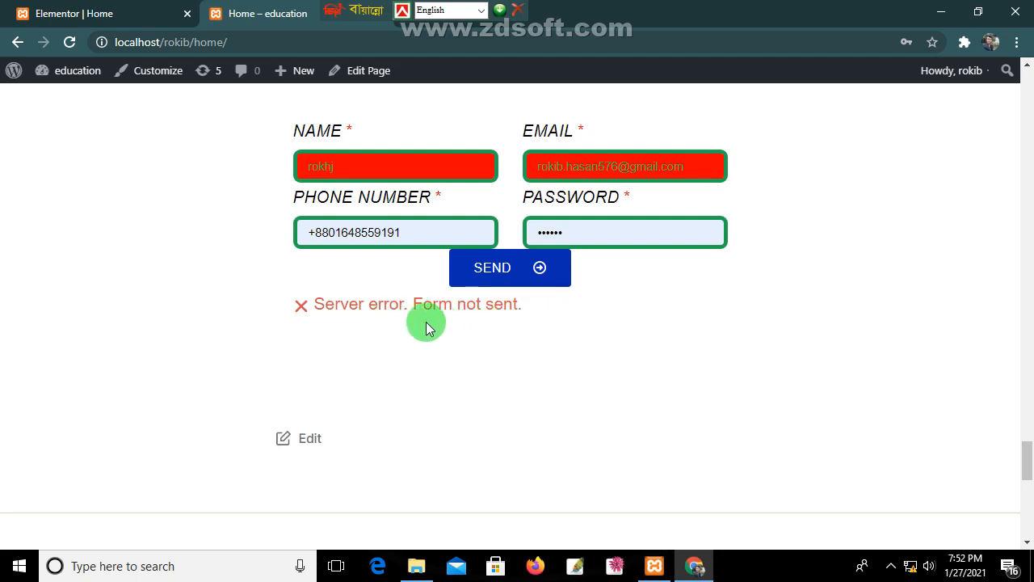
Step: Check the network status and system tray after the server error, then return to the Elementor editor
click(907, 570)
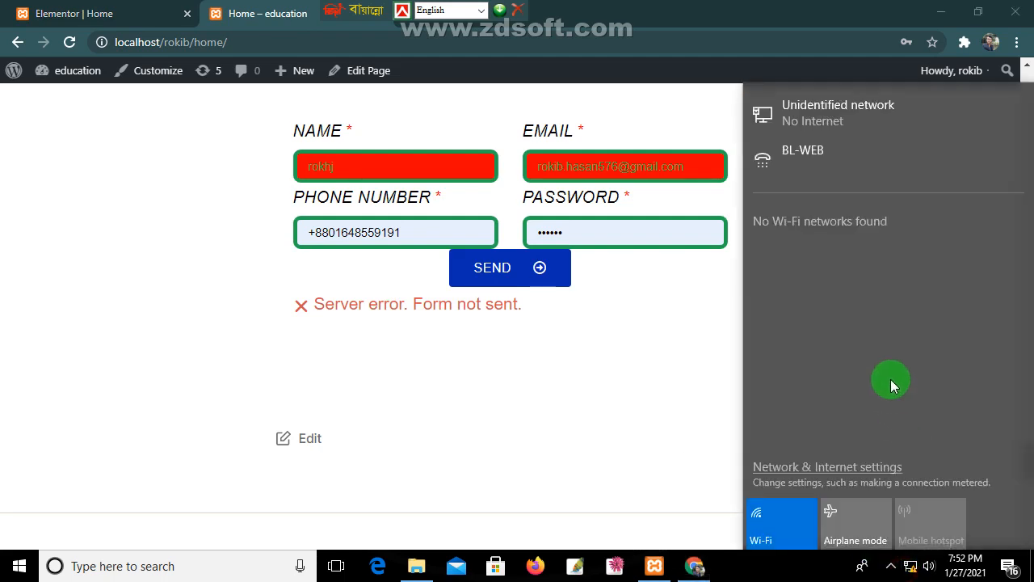
click(891, 569)
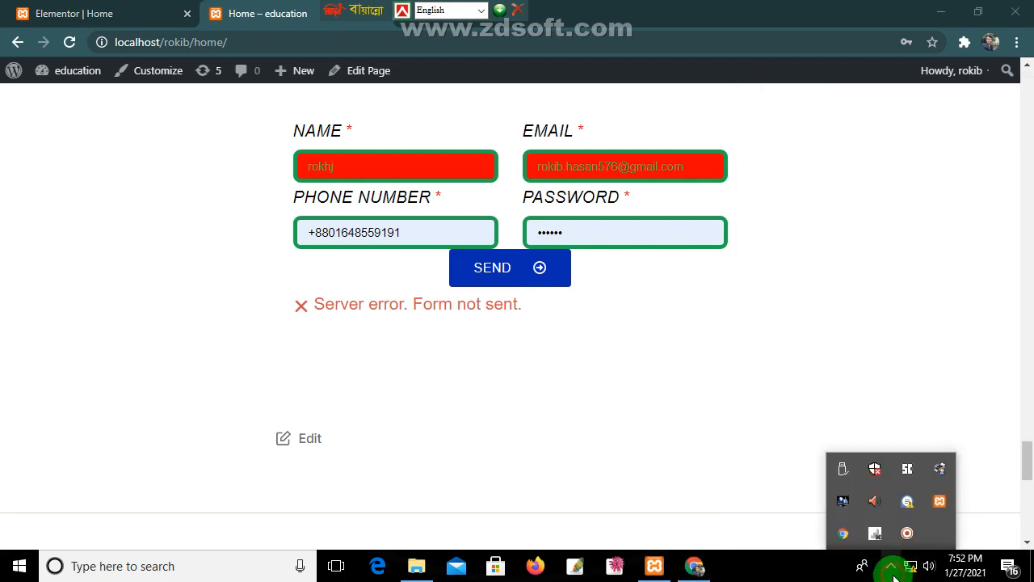
click(916, 535)
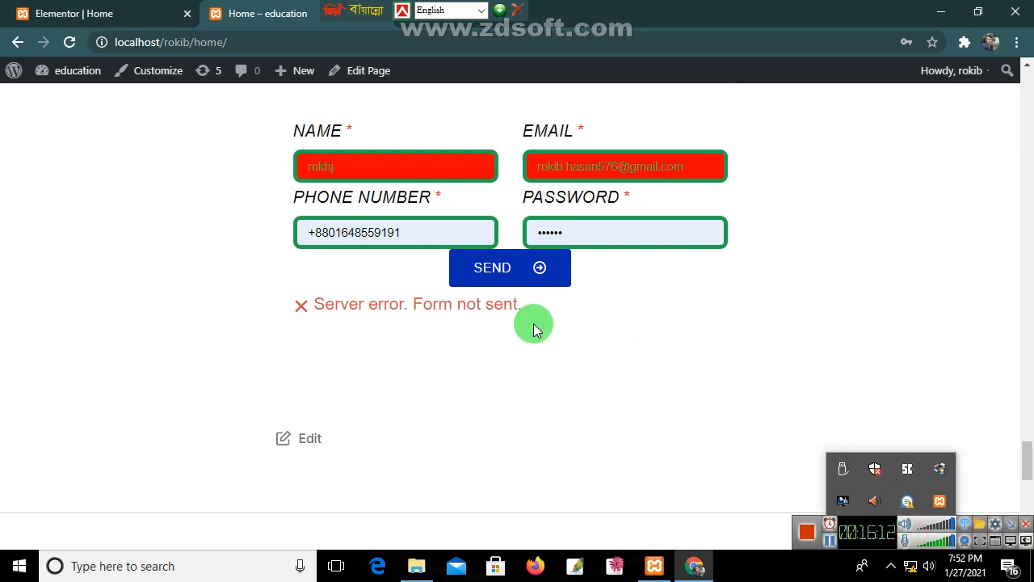
click(112, 7)
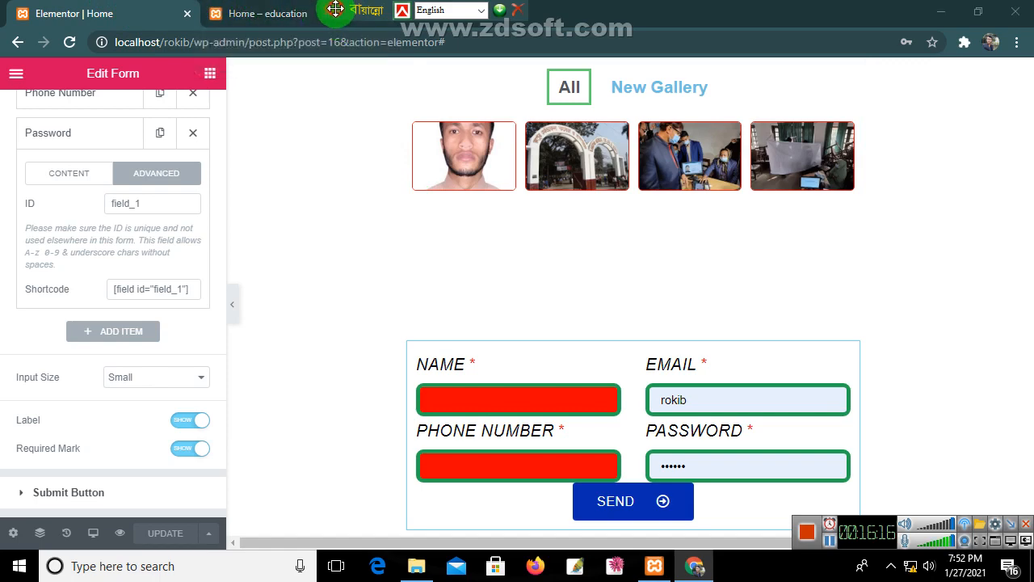
Step: Switch back to the live 'Home – education' tab and scroll to the form showing "Server error. Form not sent."
click(249, 21)
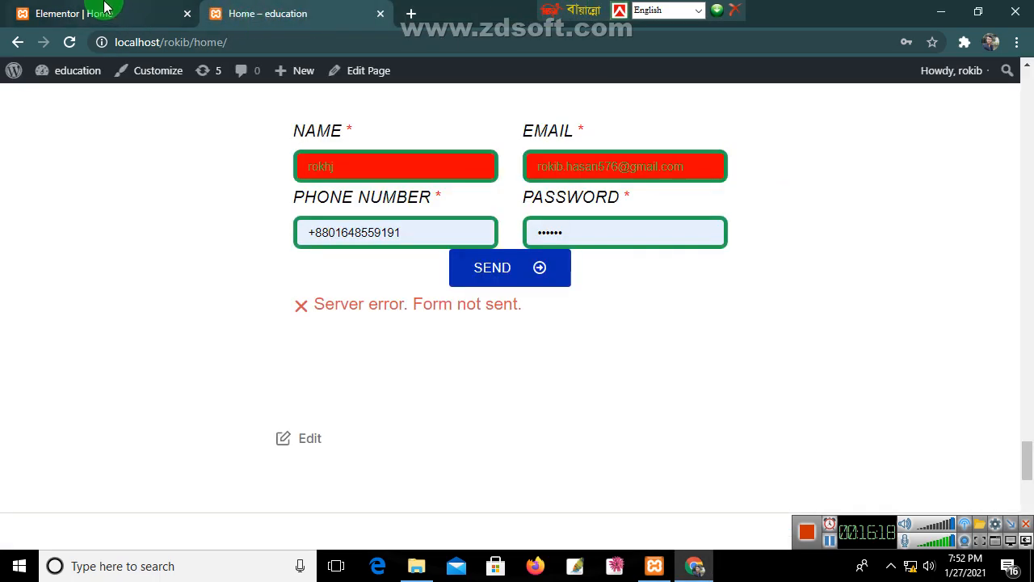
click(146, 12)
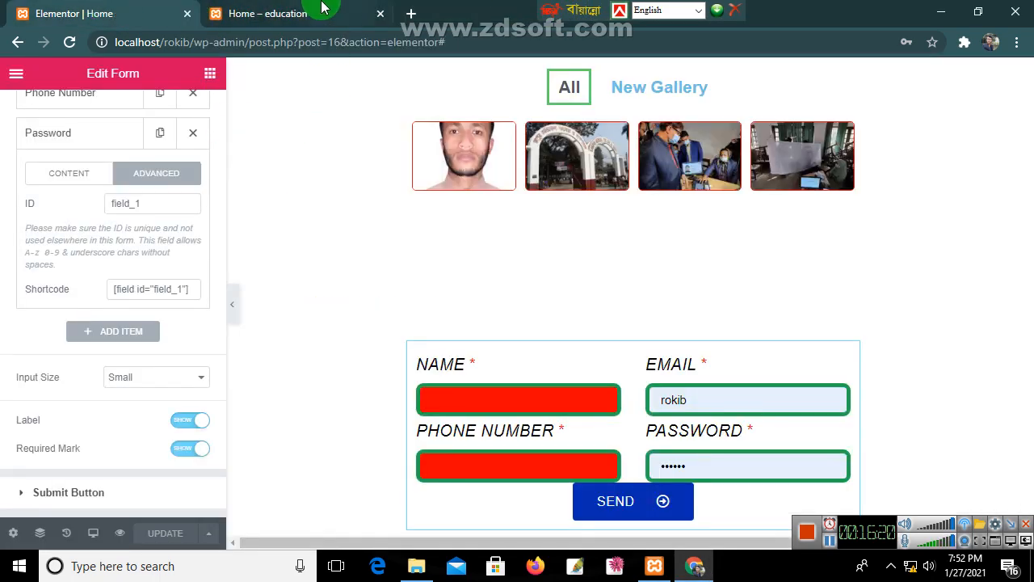
click(275, 11)
scroll(219, 200, up, 4)
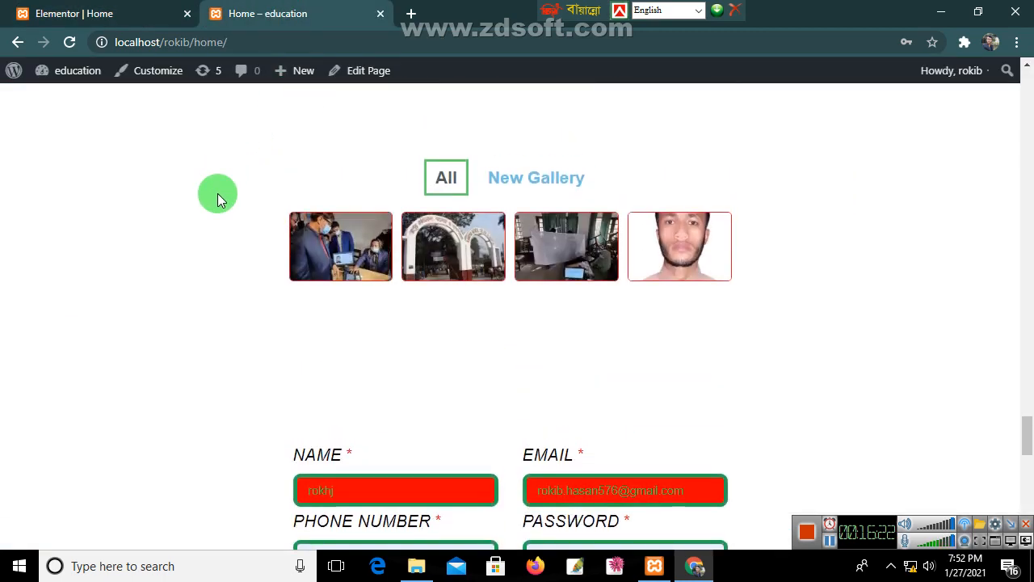
scroll(220, 200, down, 6)
scroll(217, 197, up, 3)
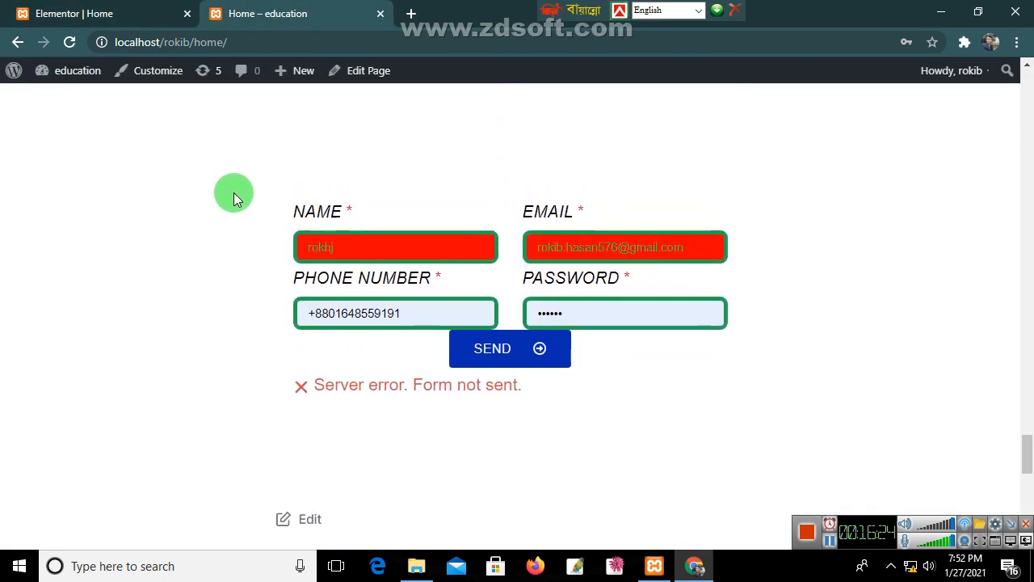